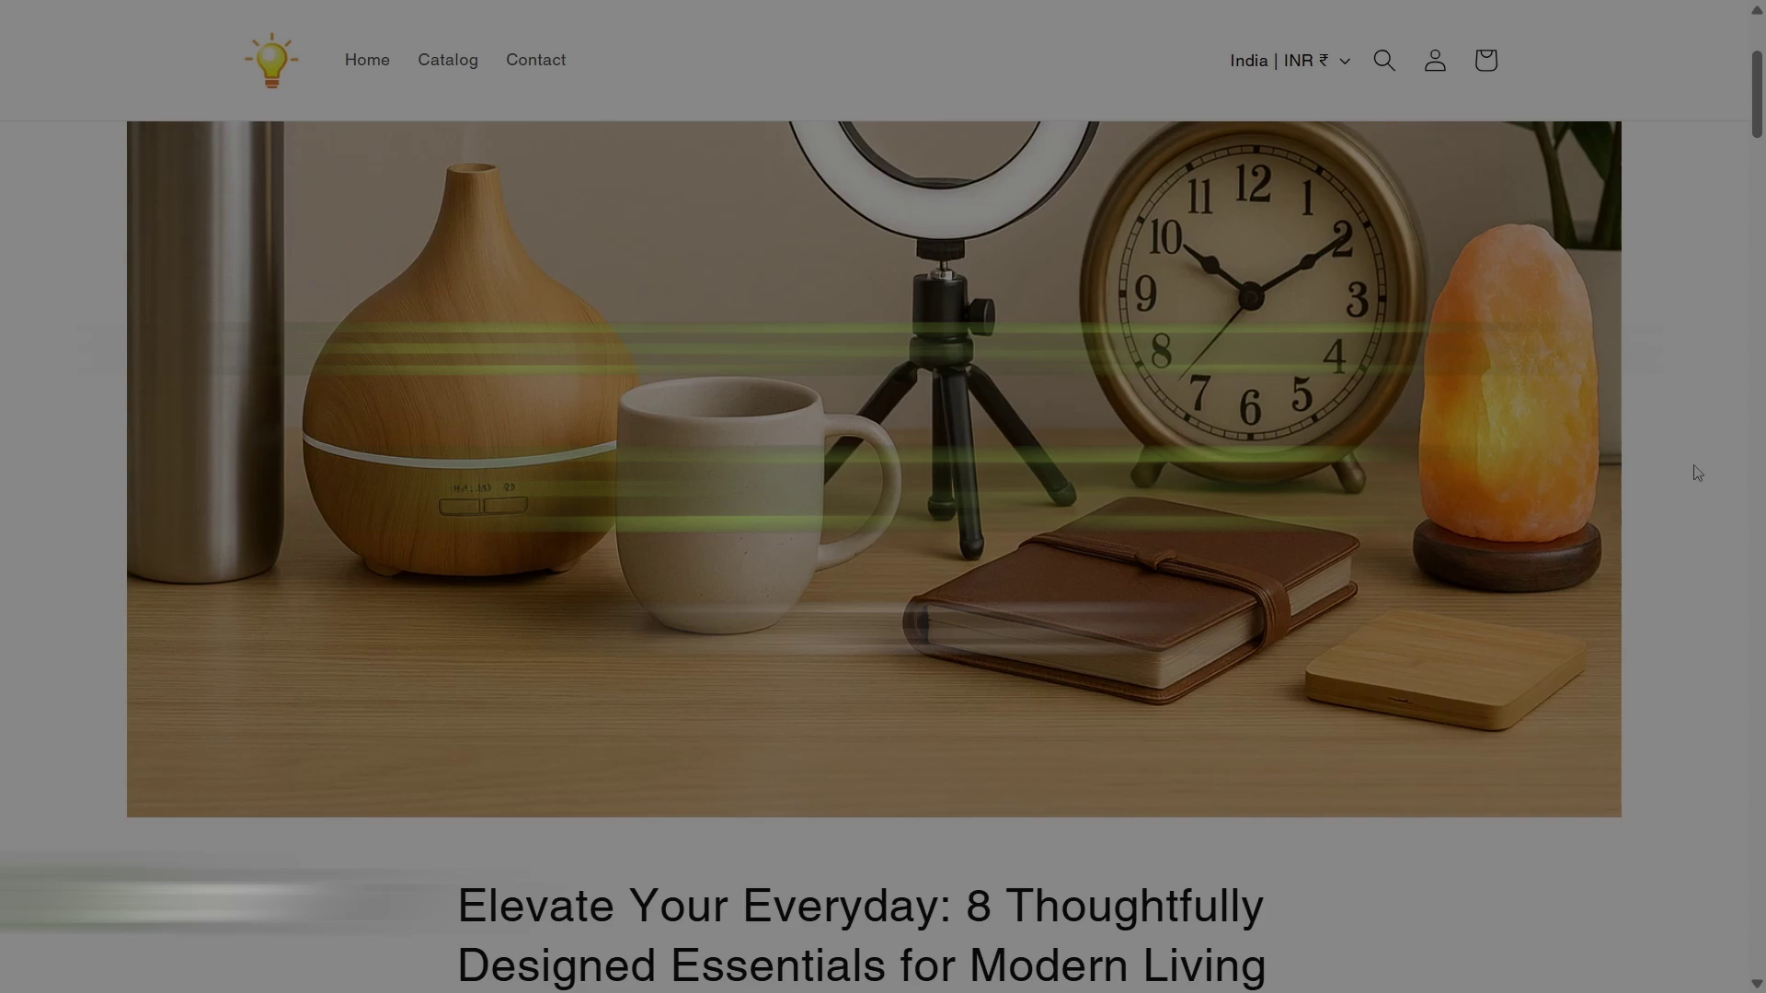
# Start a Buy now checkout for the Aroma Essential Oil Diffuser from the blog's embedded card, then scroll through it.
pyautogui.scroll(-10, 1700, 485)
pyautogui.scroll(-6, 1698, 473)
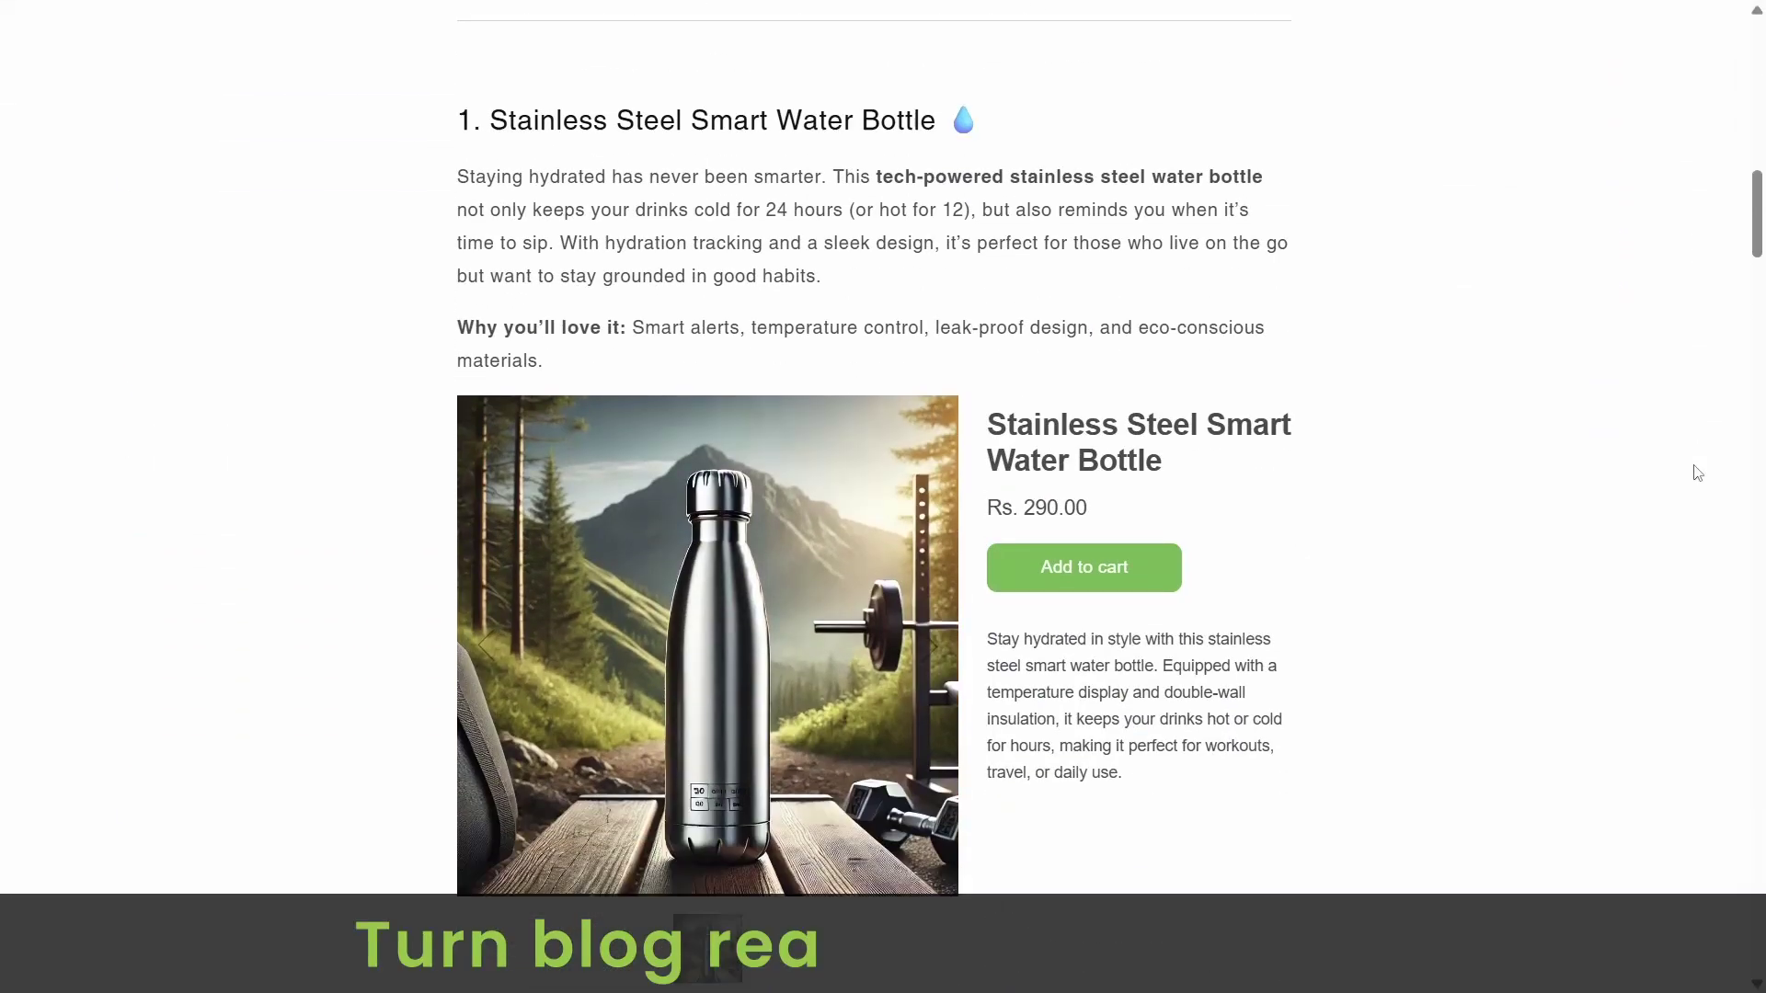
pyautogui.scroll(-10, 1698, 472)
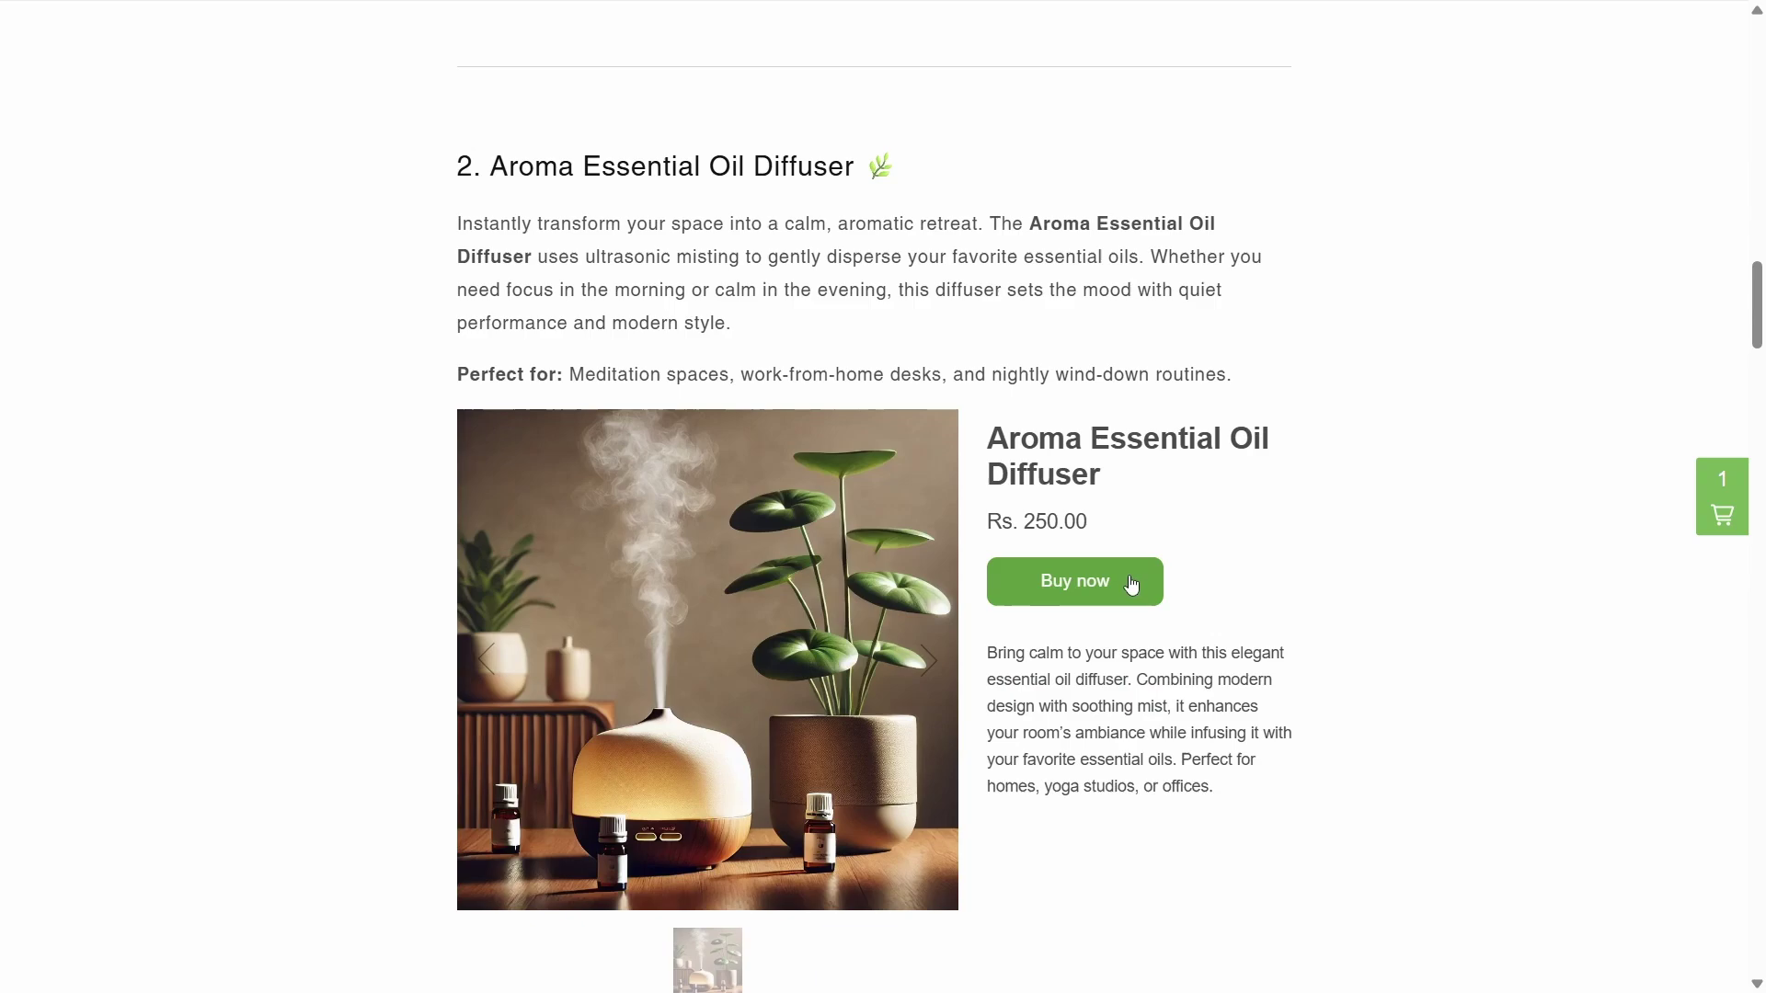
pyautogui.click(1126, 579)
pyautogui.click(1029, 174)
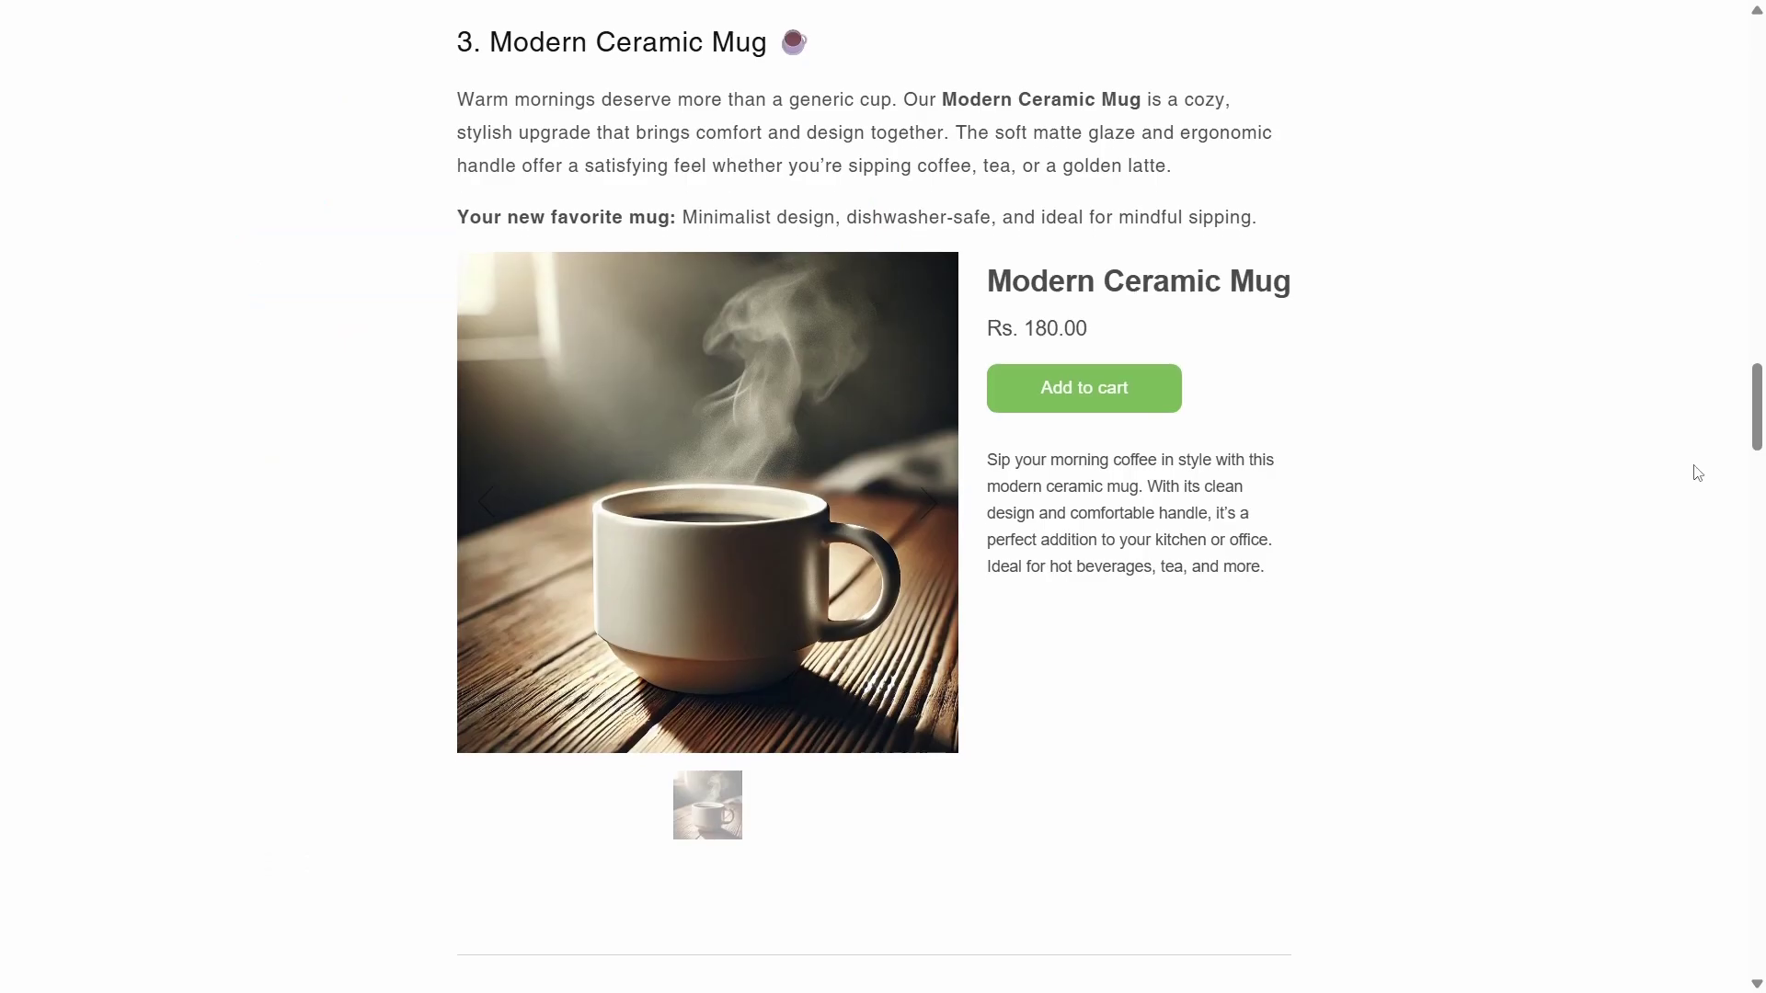
pyautogui.scroll(-10, 1698, 472)
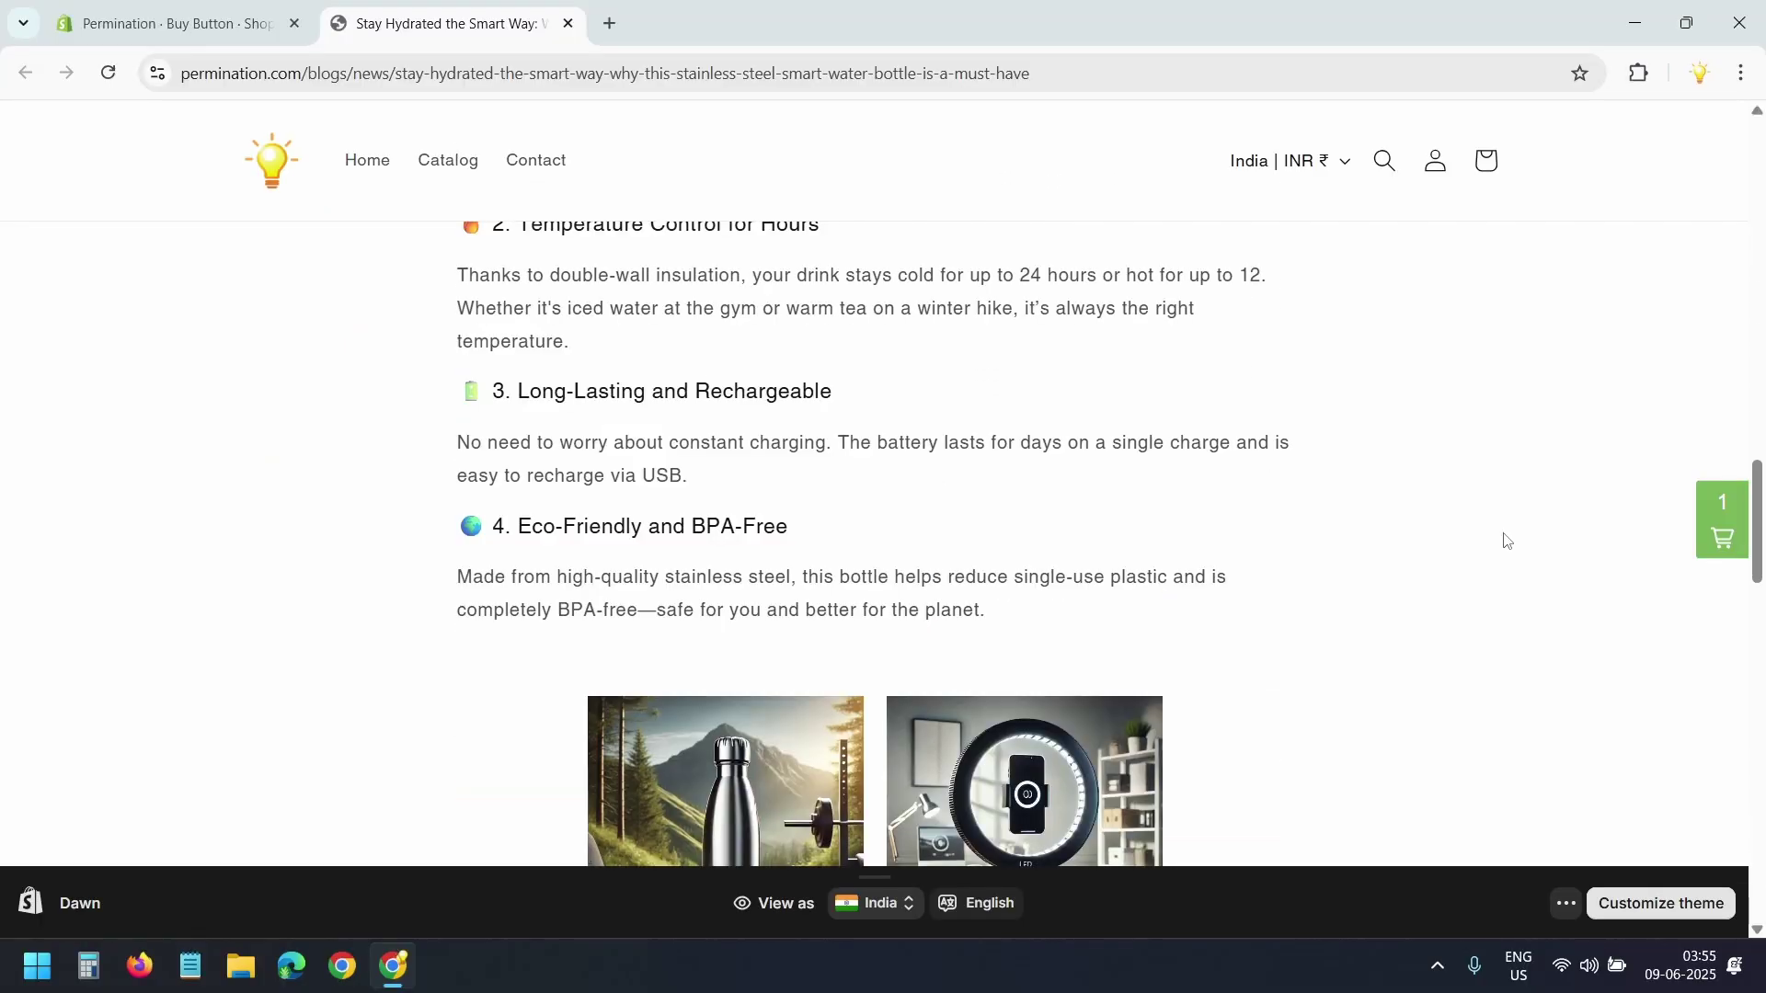
pyautogui.scroll(-1, 1506, 540)
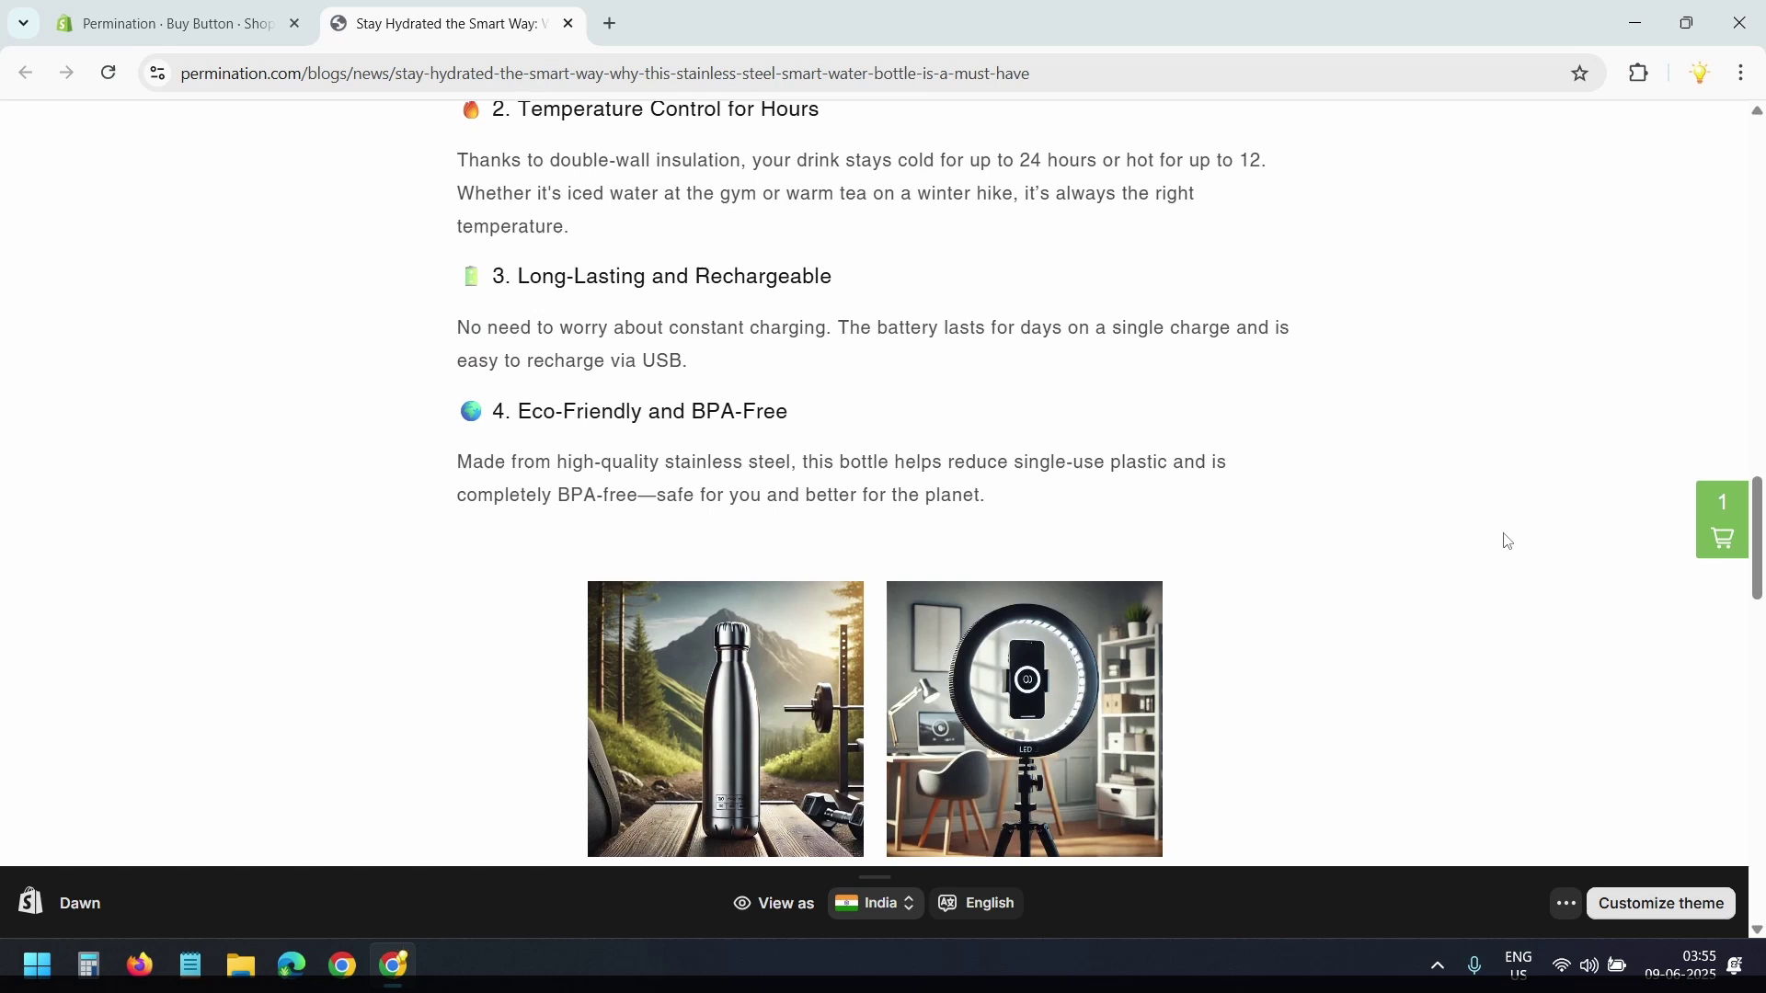
pyautogui.scroll(-2, 1505, 540)
pyautogui.scroll(-7, 1506, 540)
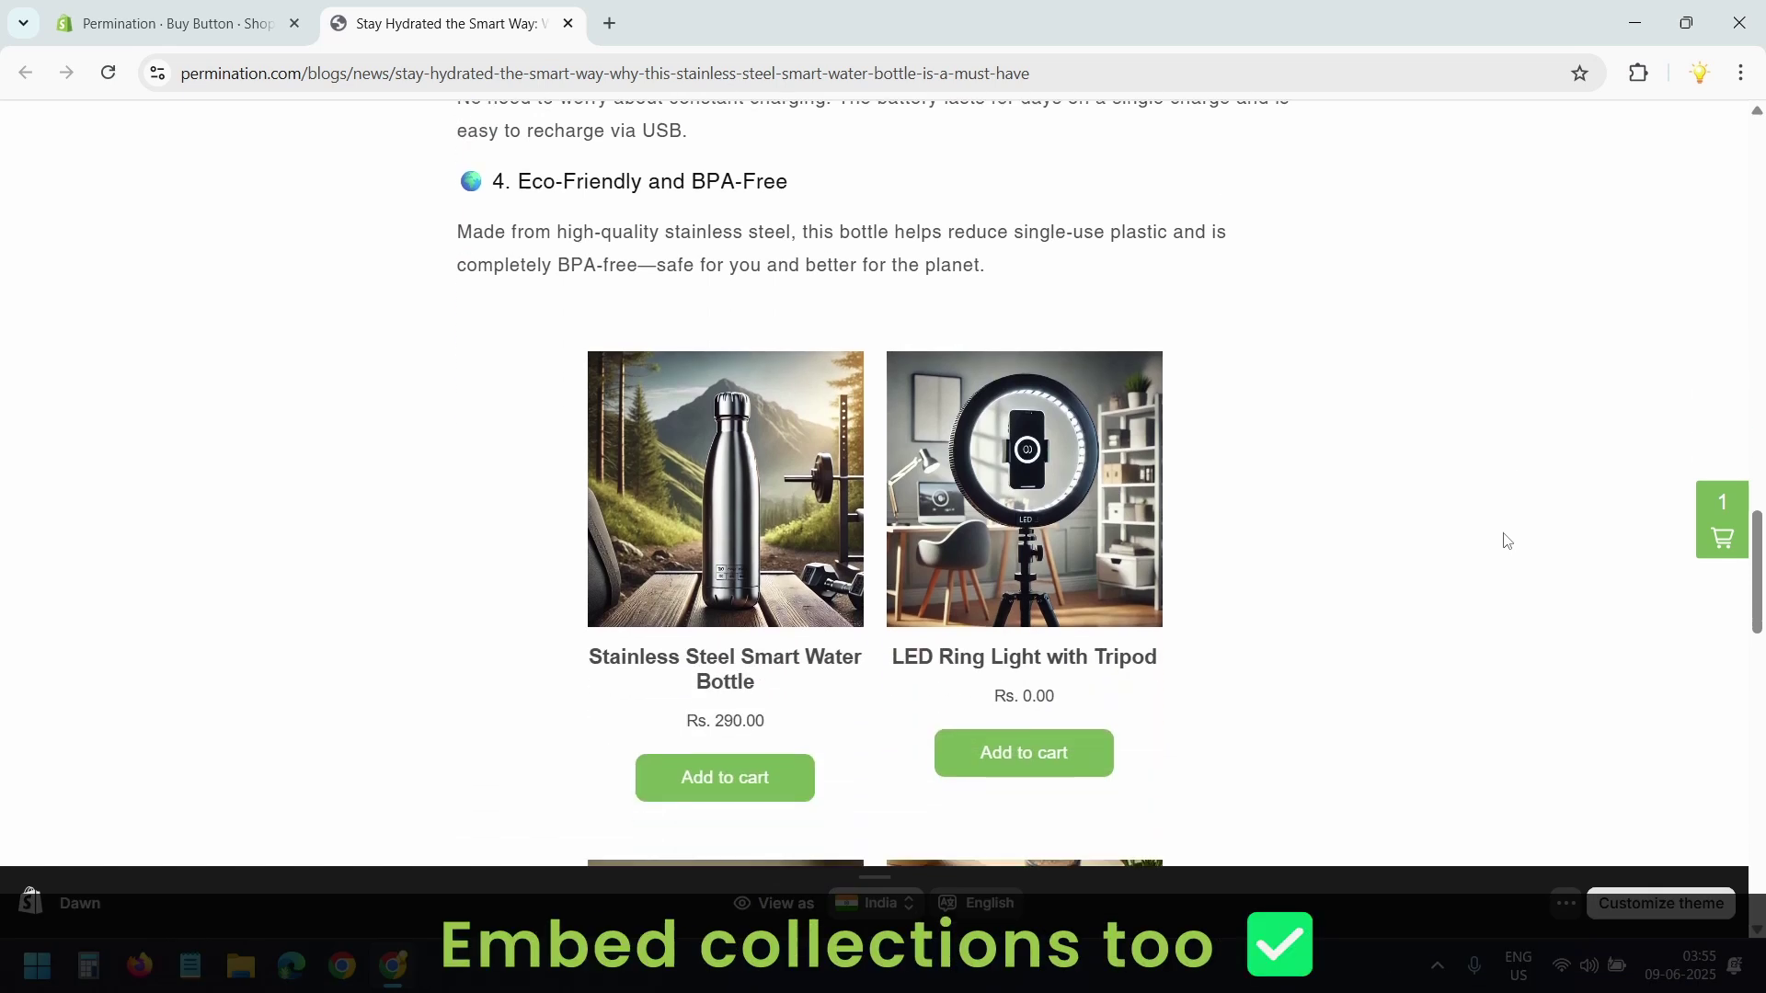
pyautogui.scroll(-1, 1506, 540)
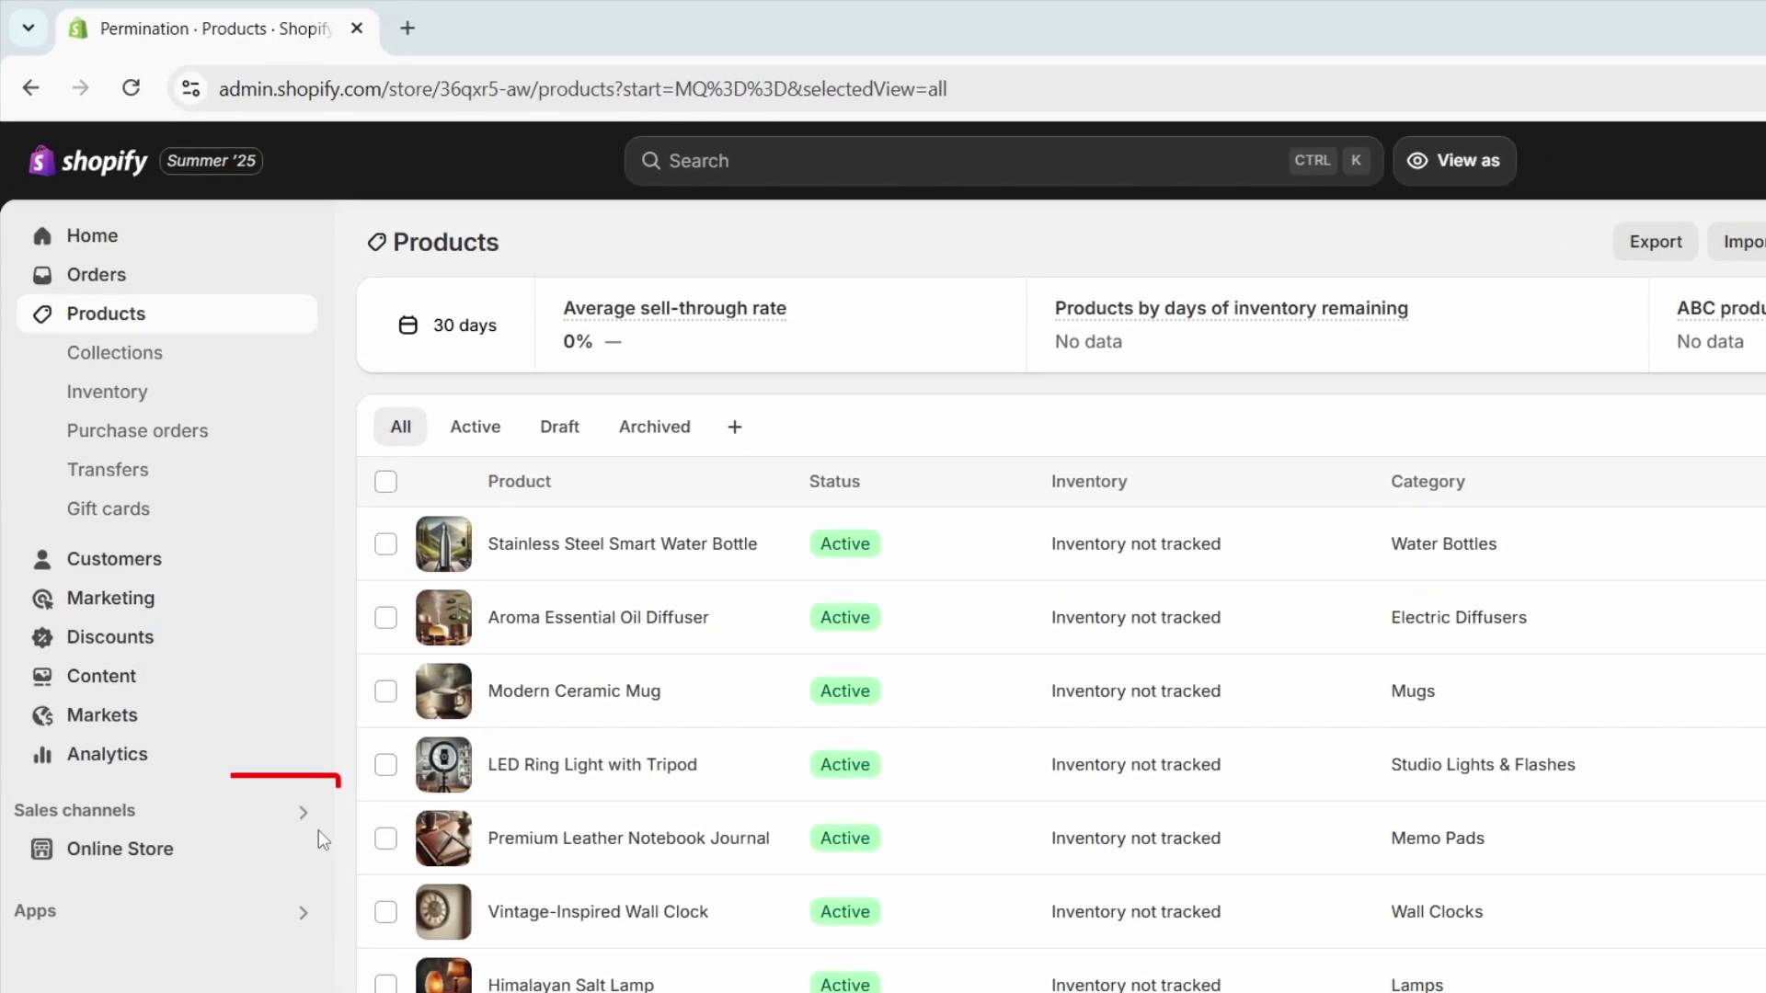
pyautogui.click(304, 812)
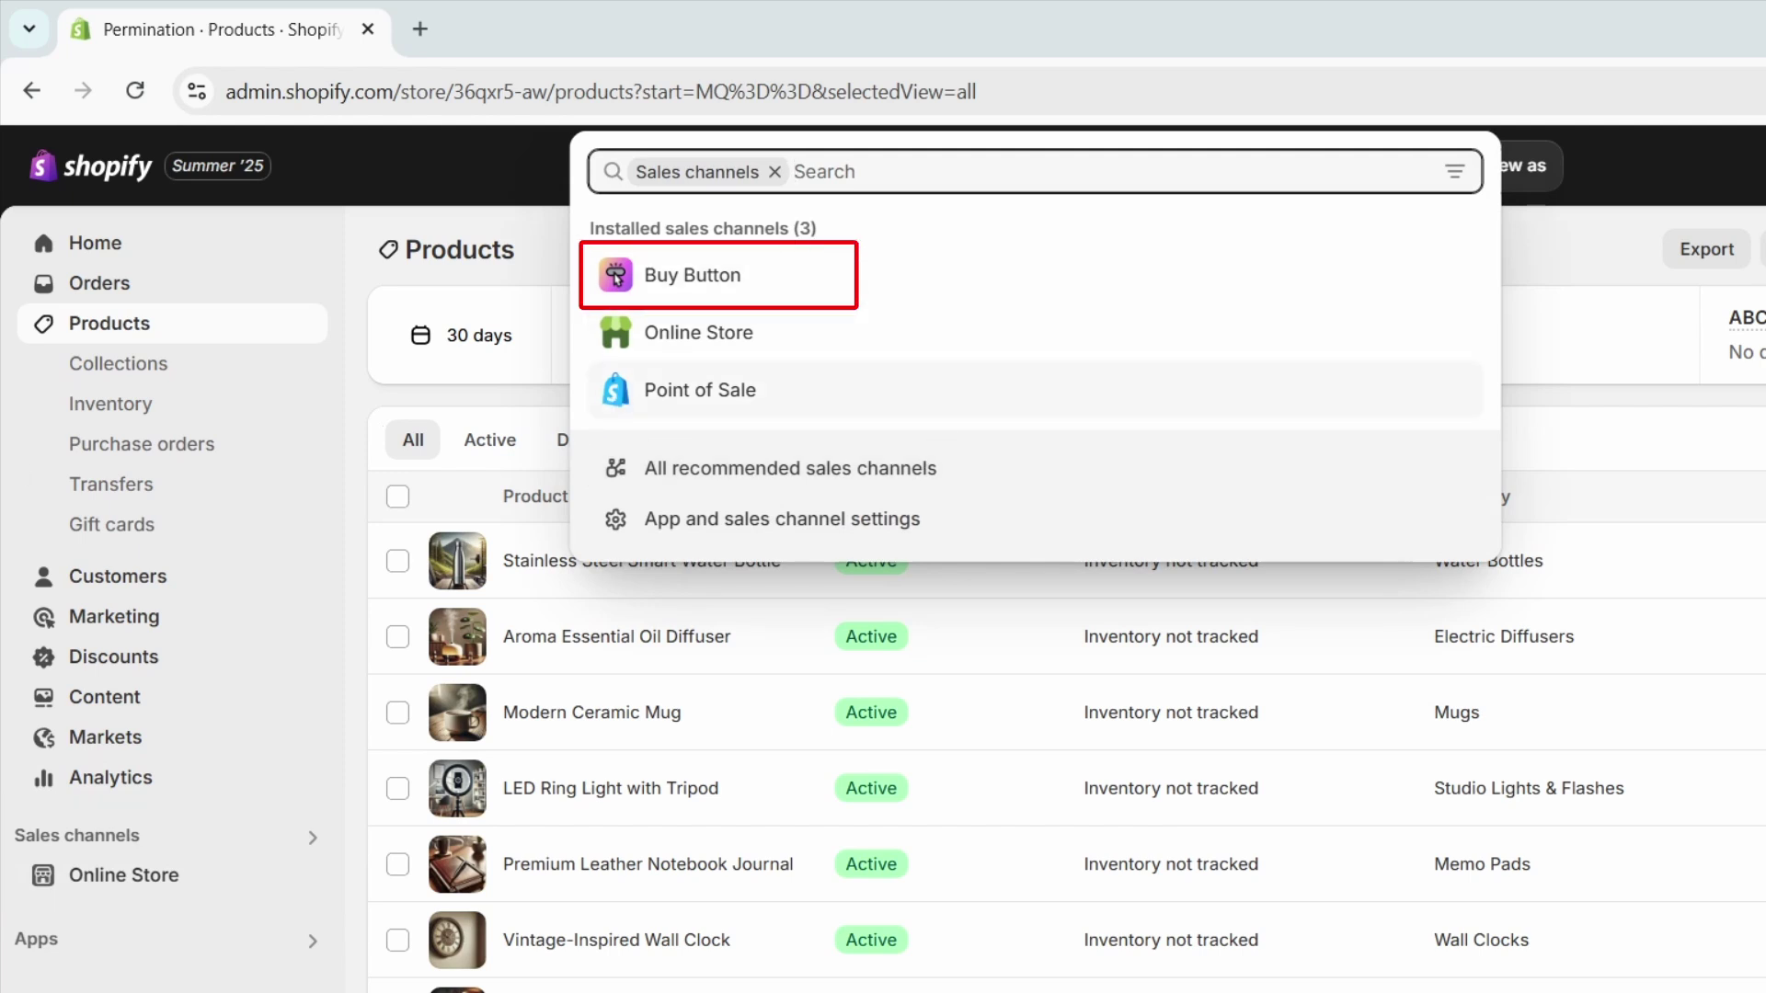
pyautogui.click(935, 521)
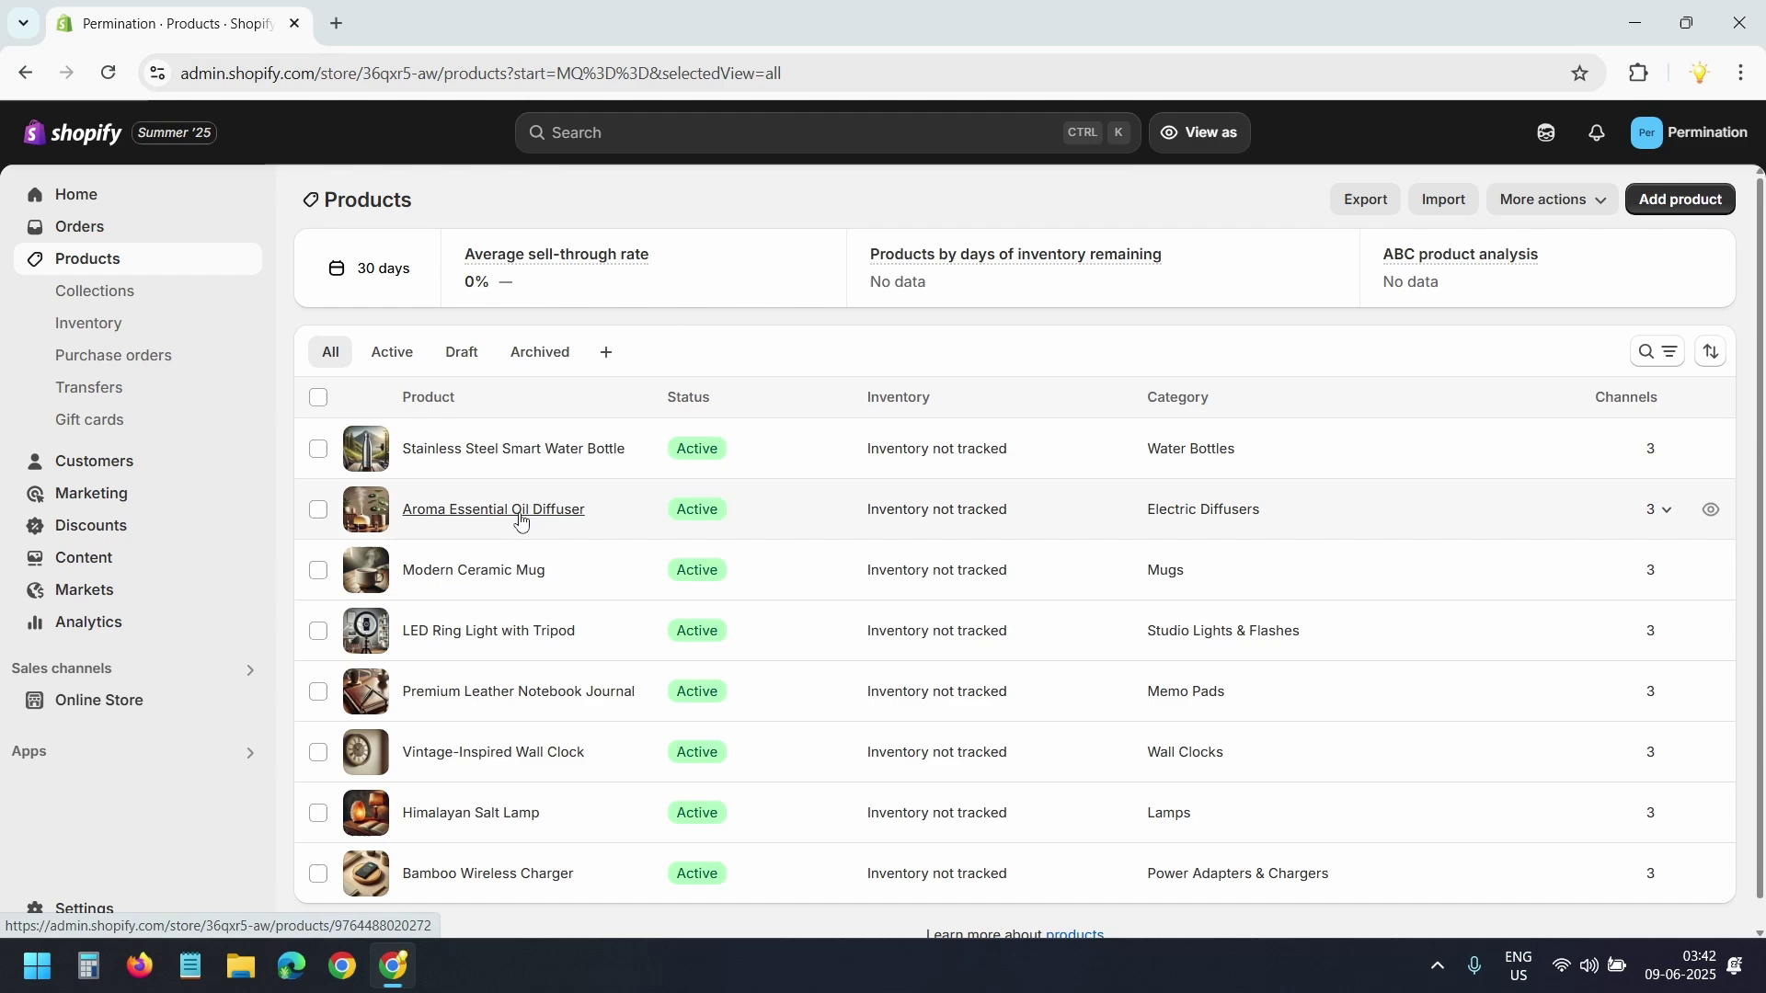
# Open the Aroma Essential Oil Diffuser product and check its Buy Button channel under Publishing.
pyautogui.click(521, 520)
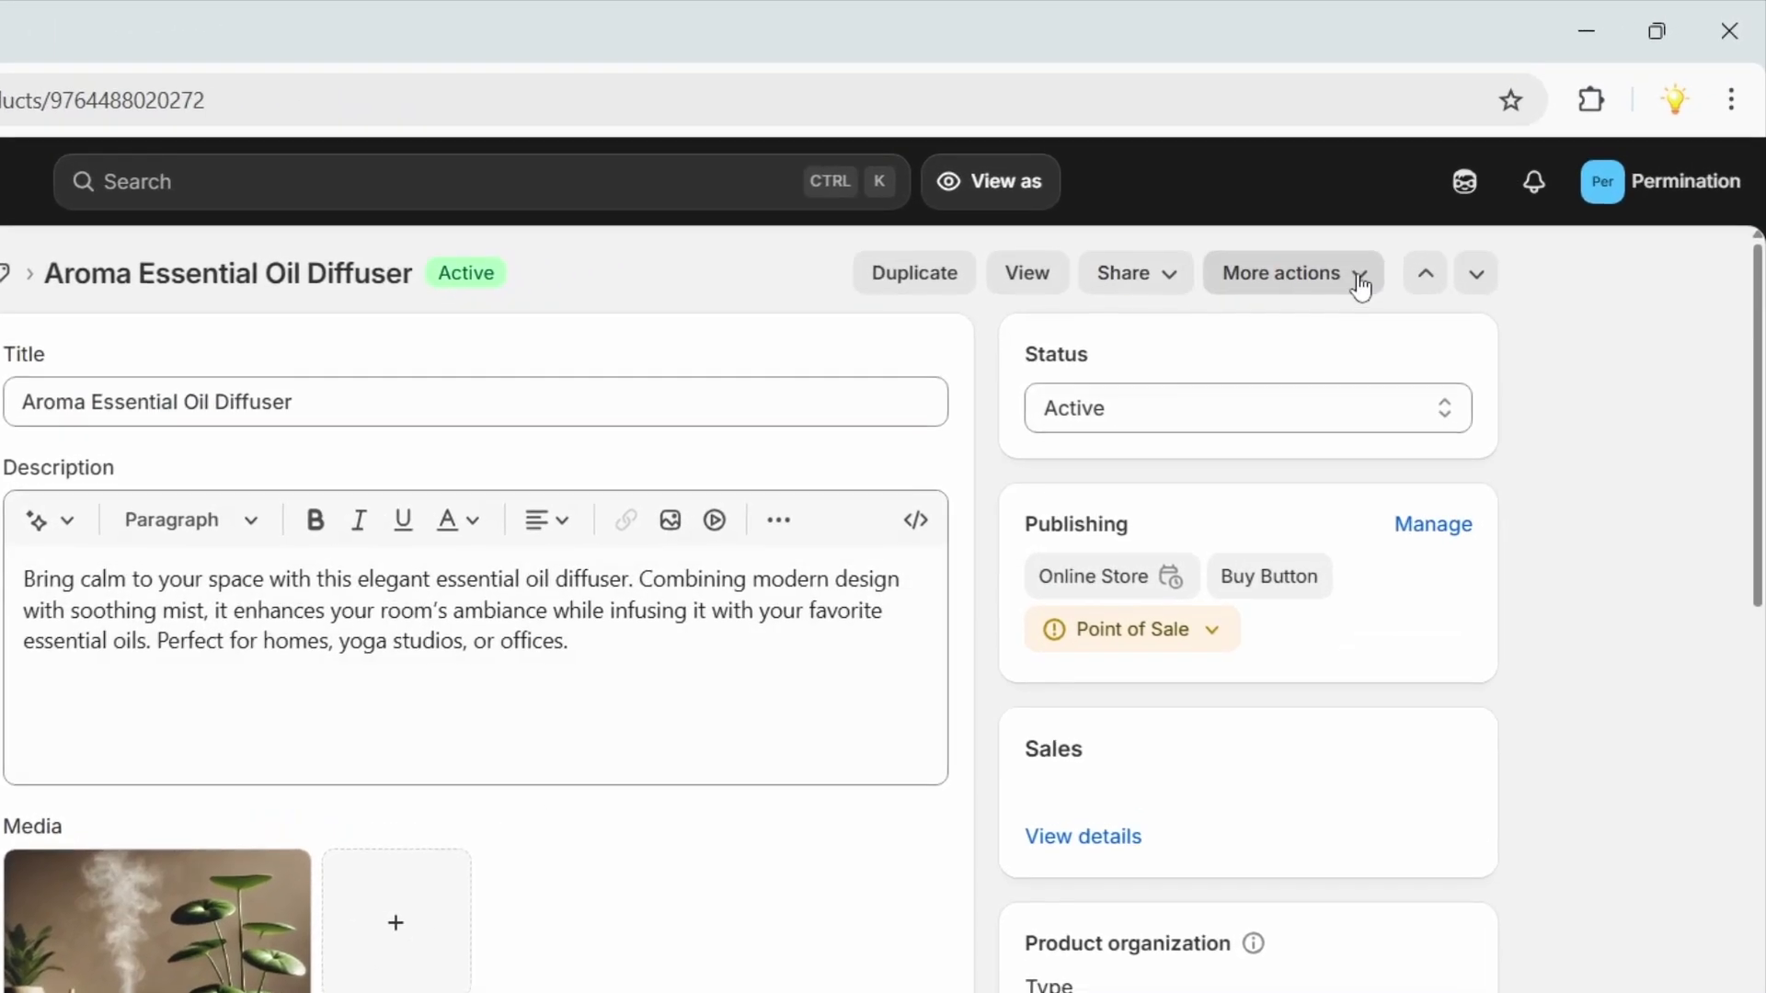
pyautogui.click(1471, 200)
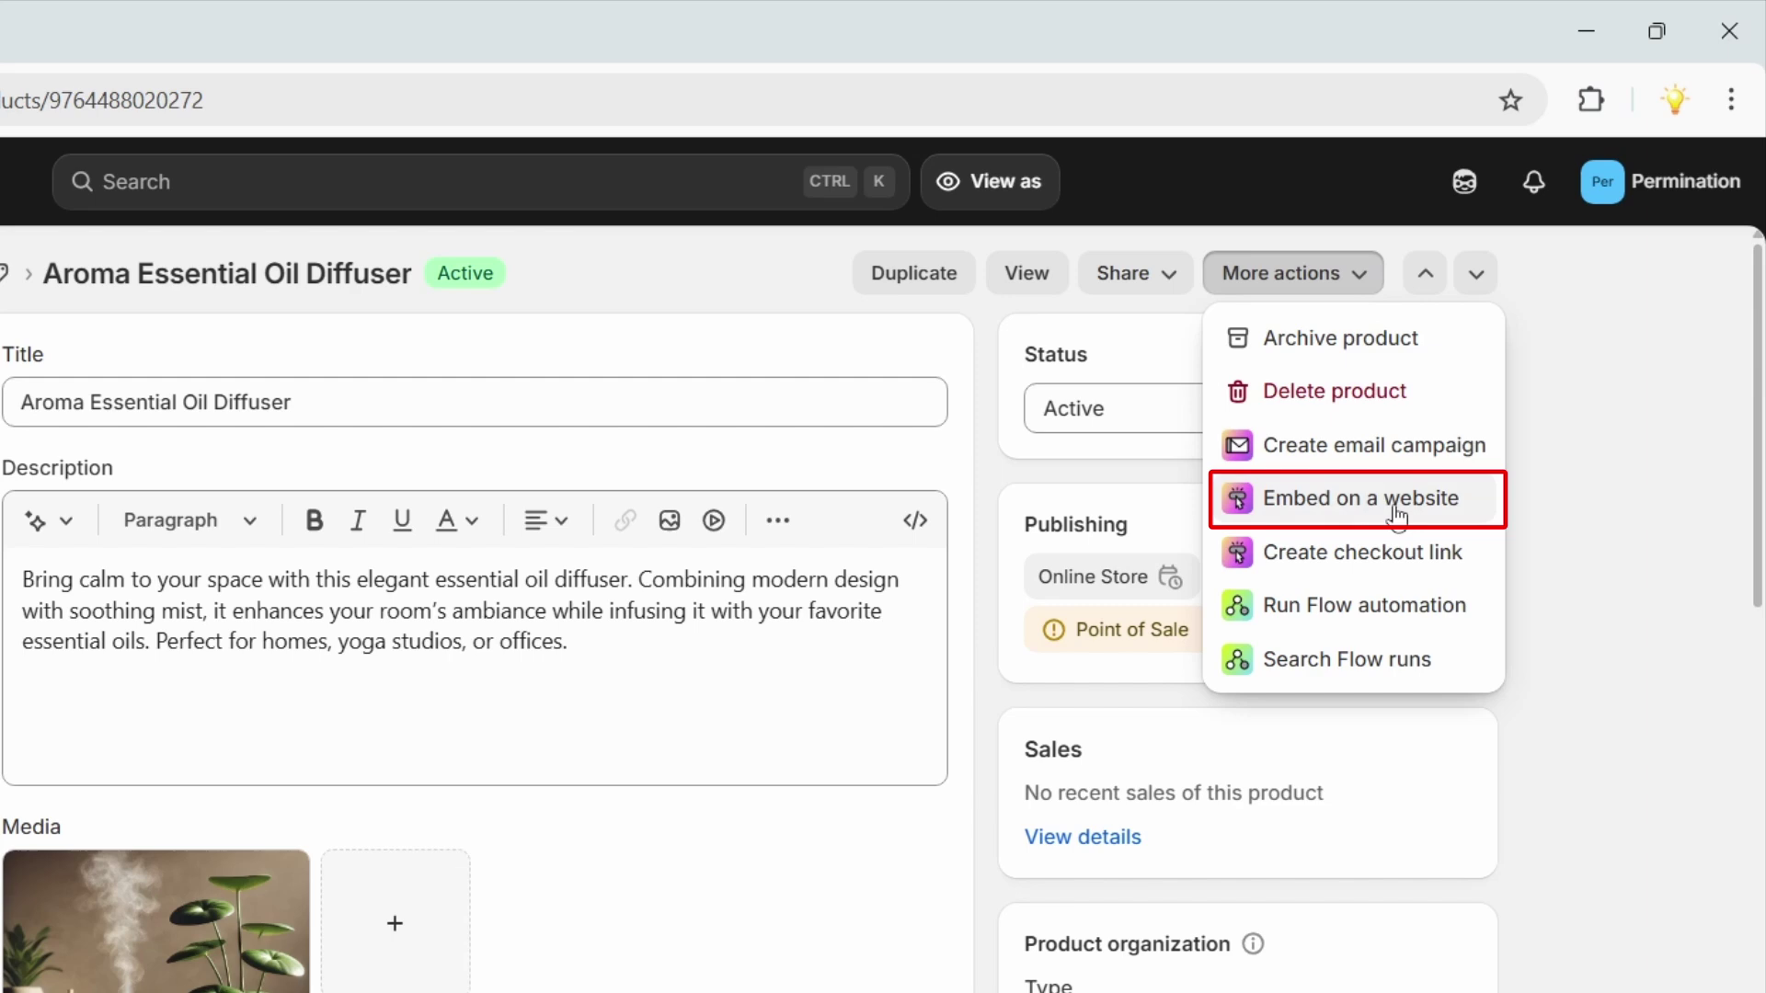
pyautogui.click(1373, 294)
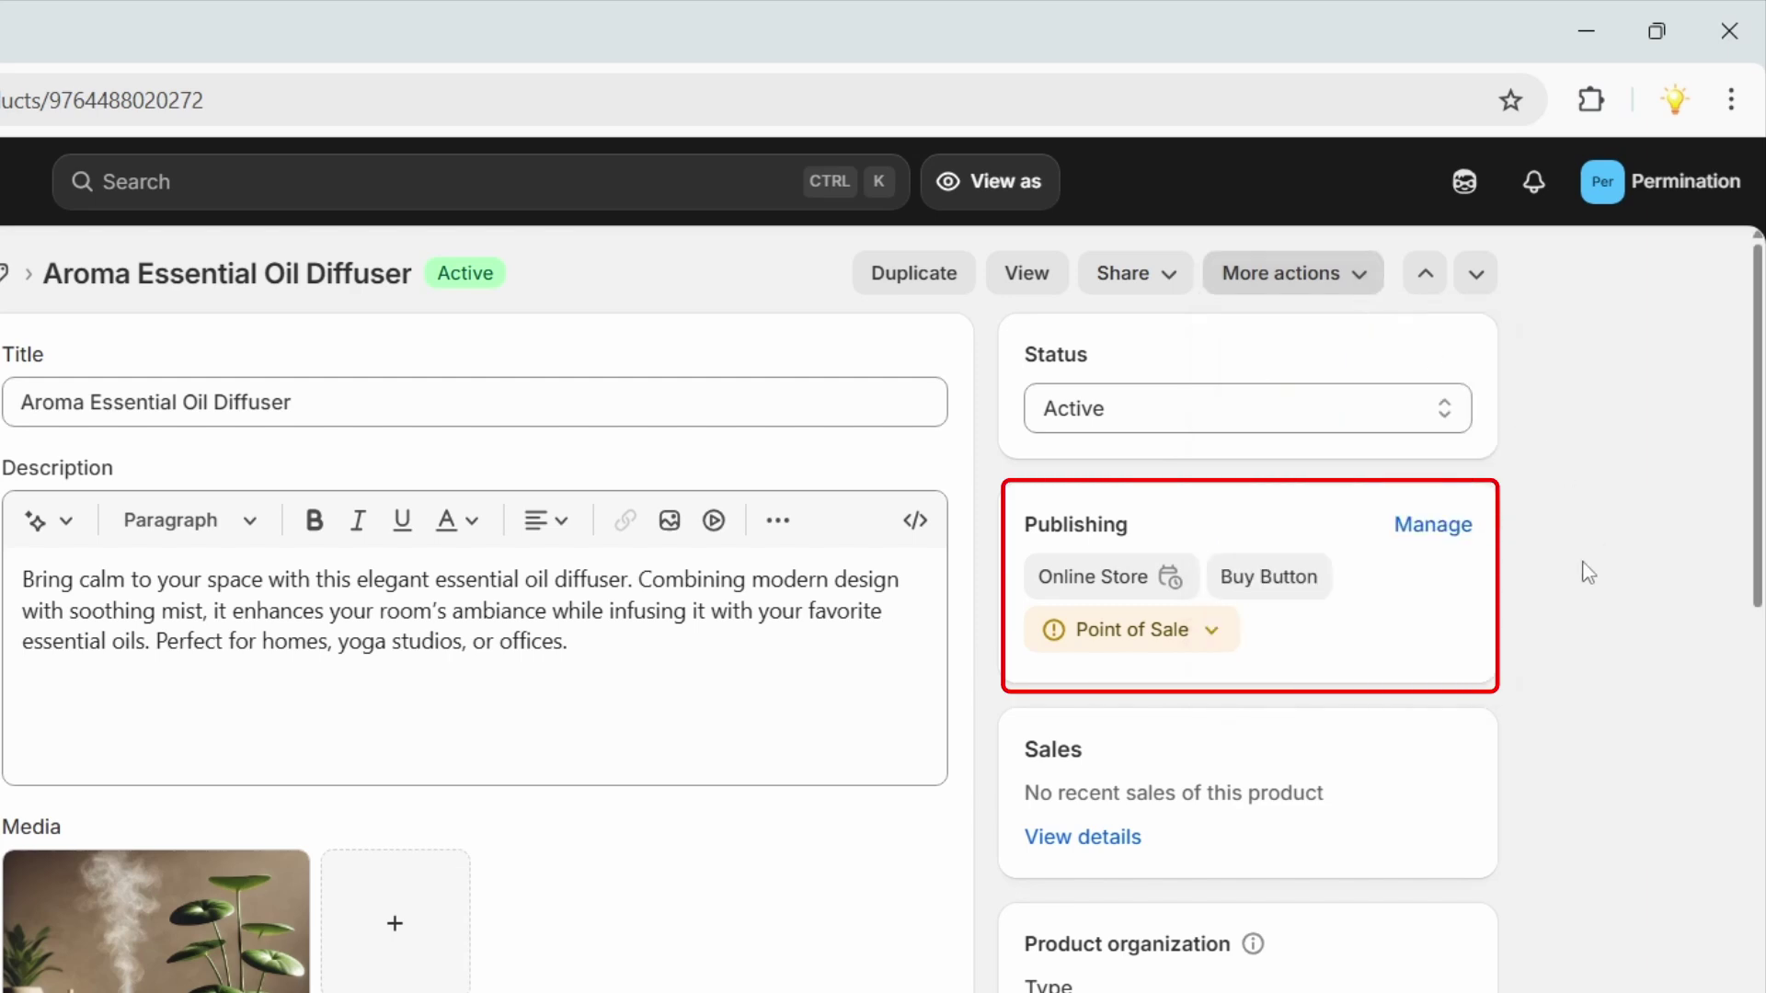
pyautogui.click(1457, 536)
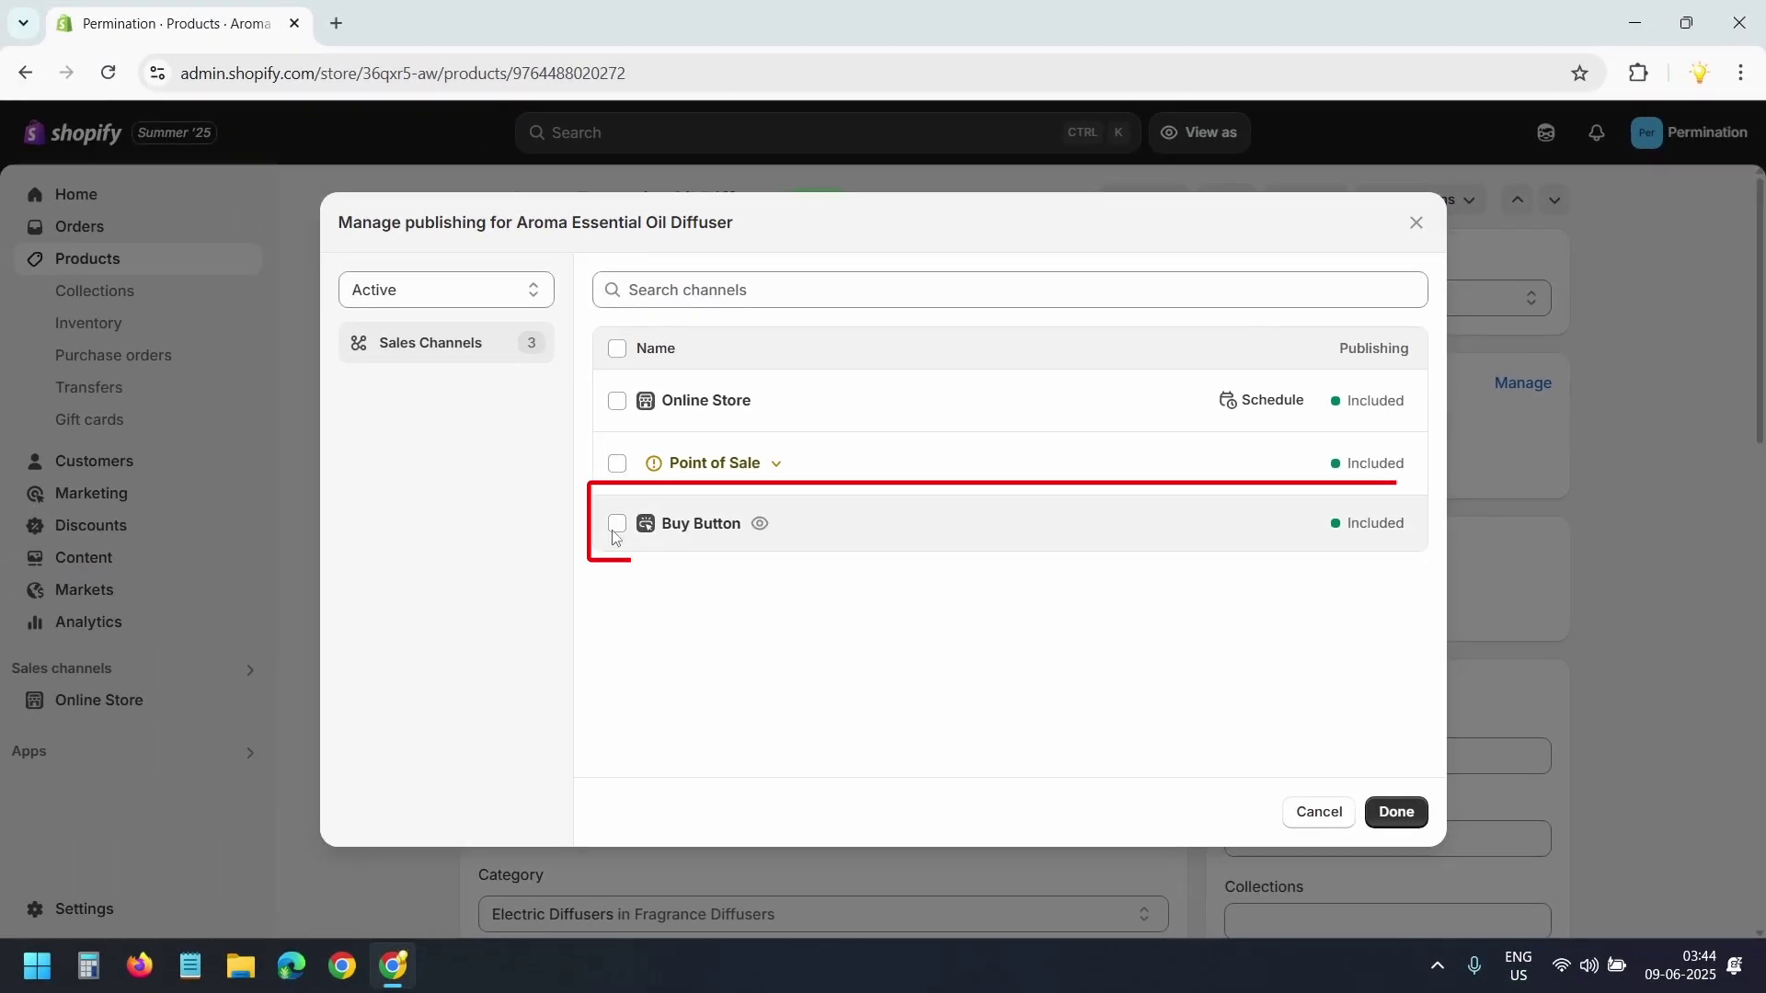
pyautogui.click(616, 525)
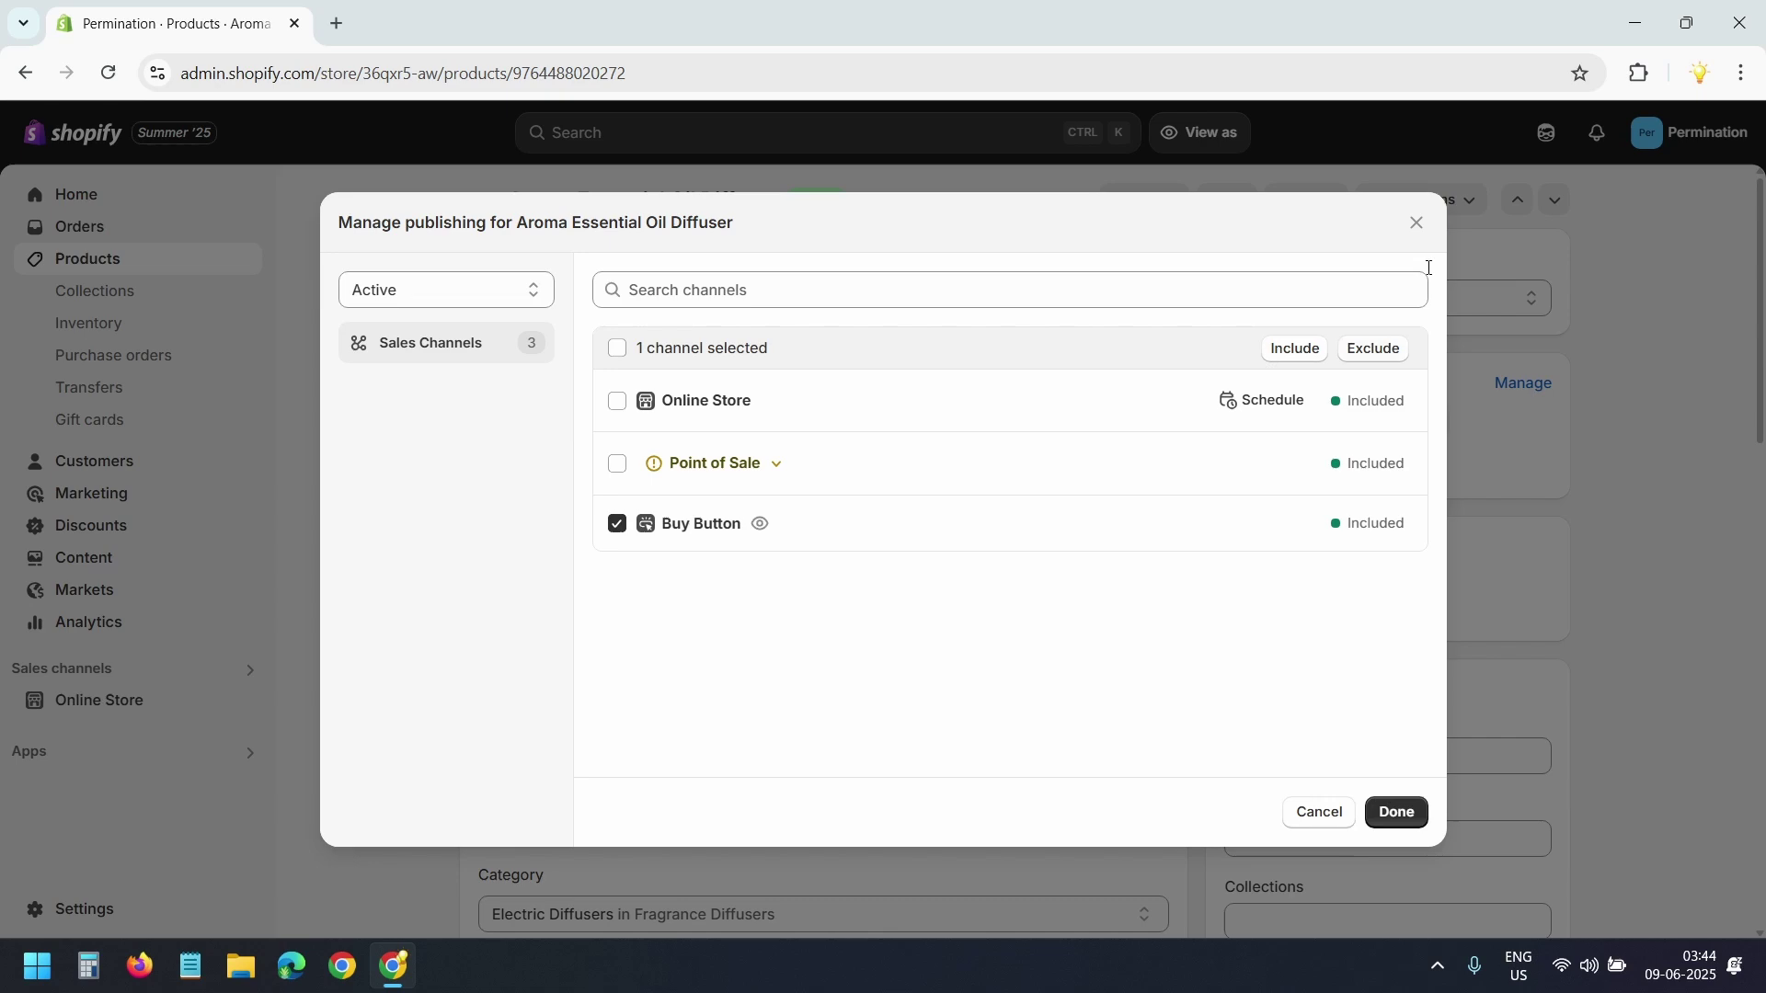
# Close the publishing settings unchanged and choose More actions > Embed on a website for the diffuser.
pyautogui.click(1417, 222)
pyautogui.click(1470, 204)
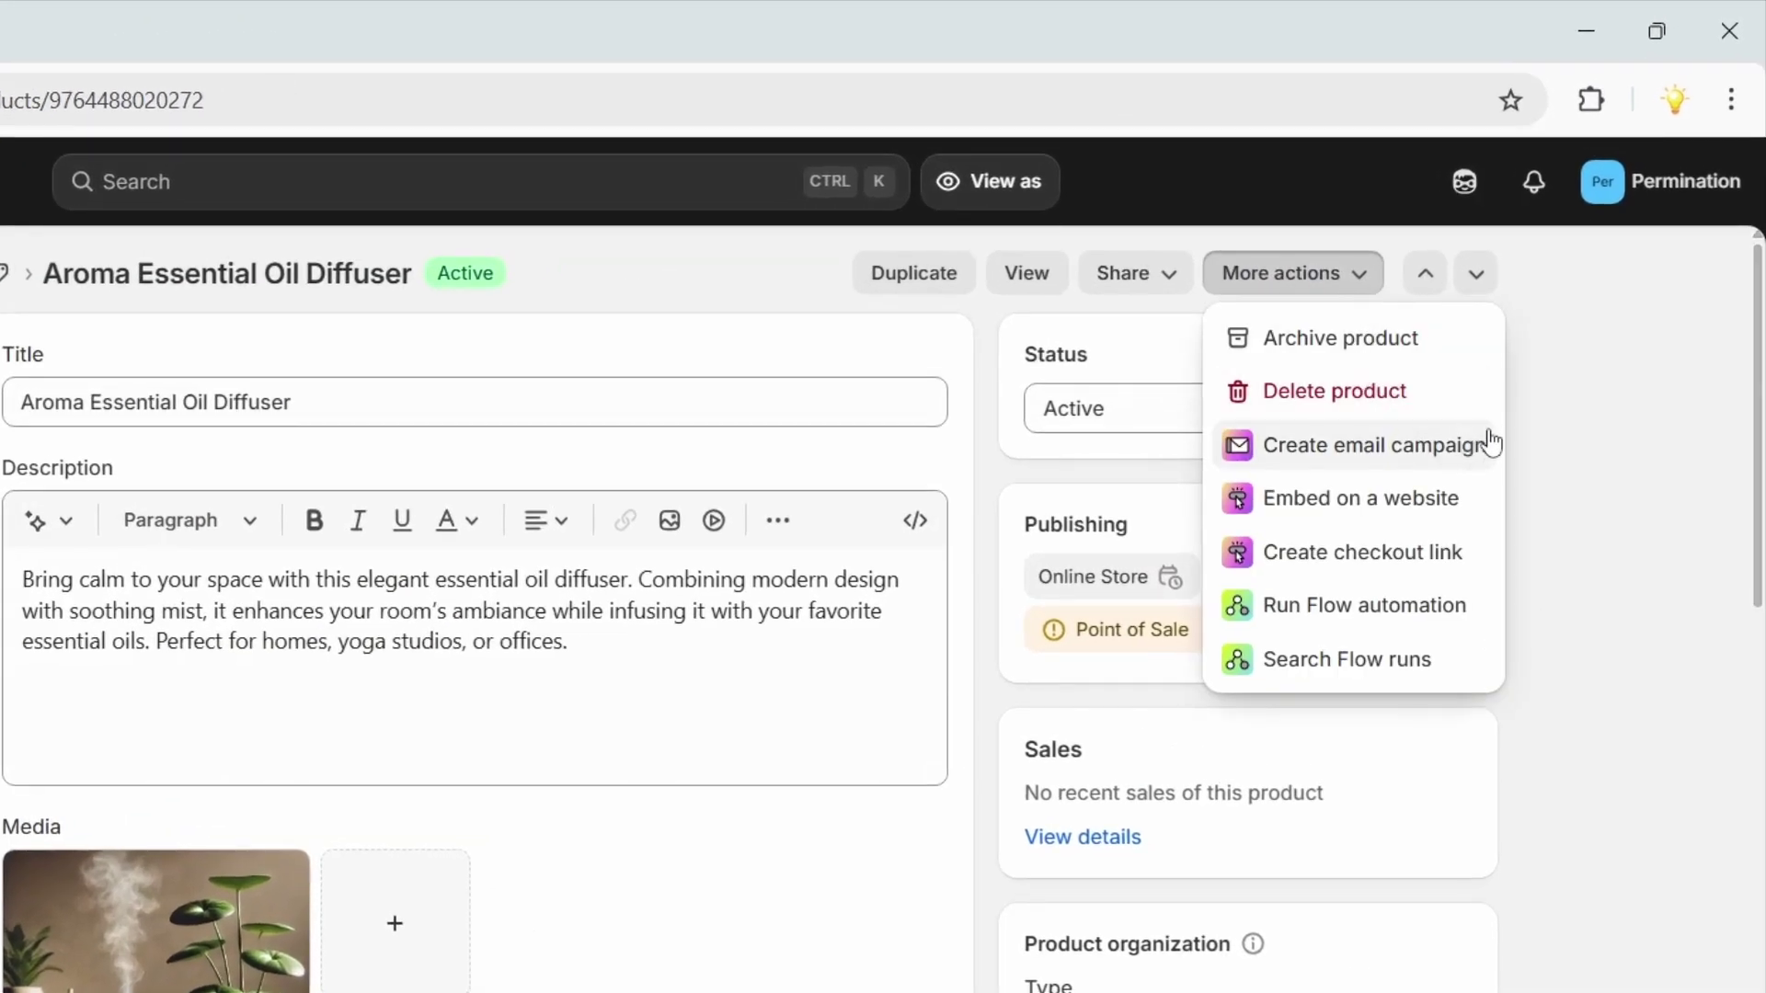
pyautogui.click(1436, 512)
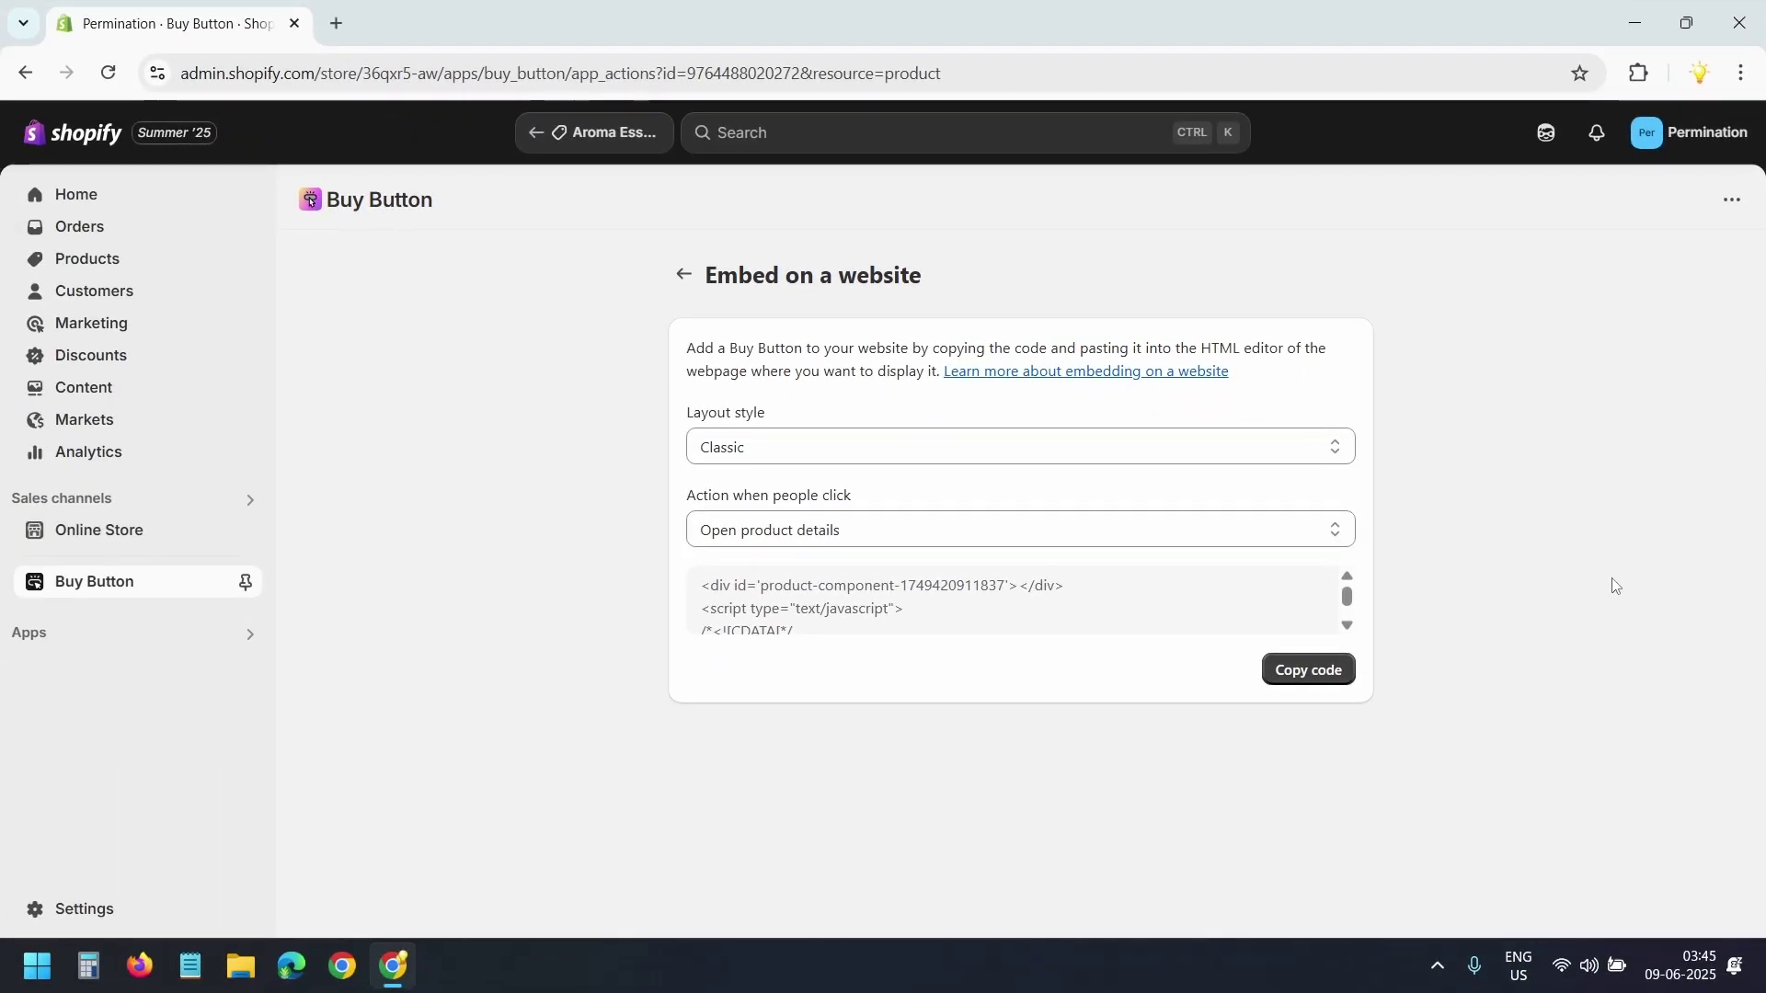
# Set the diffuser embed to Full view layout with Add product to cart, and copy its code.
pyautogui.click(1033, 459)
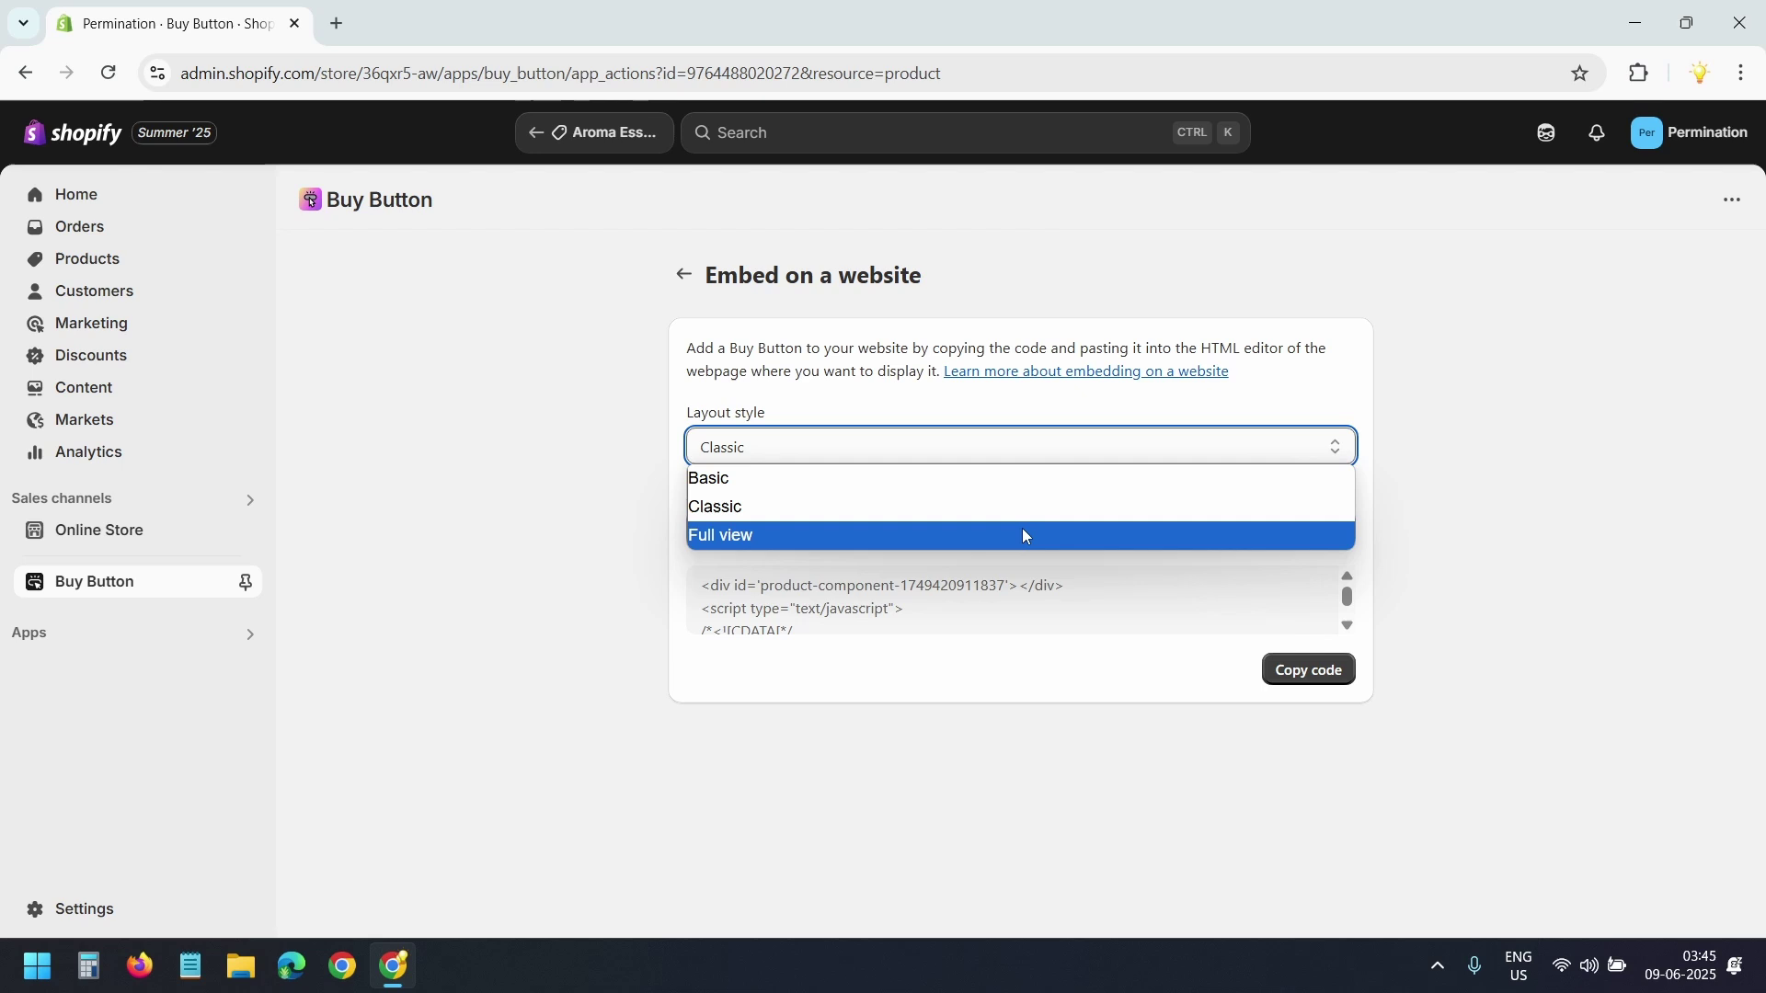
pyautogui.click(1023, 530)
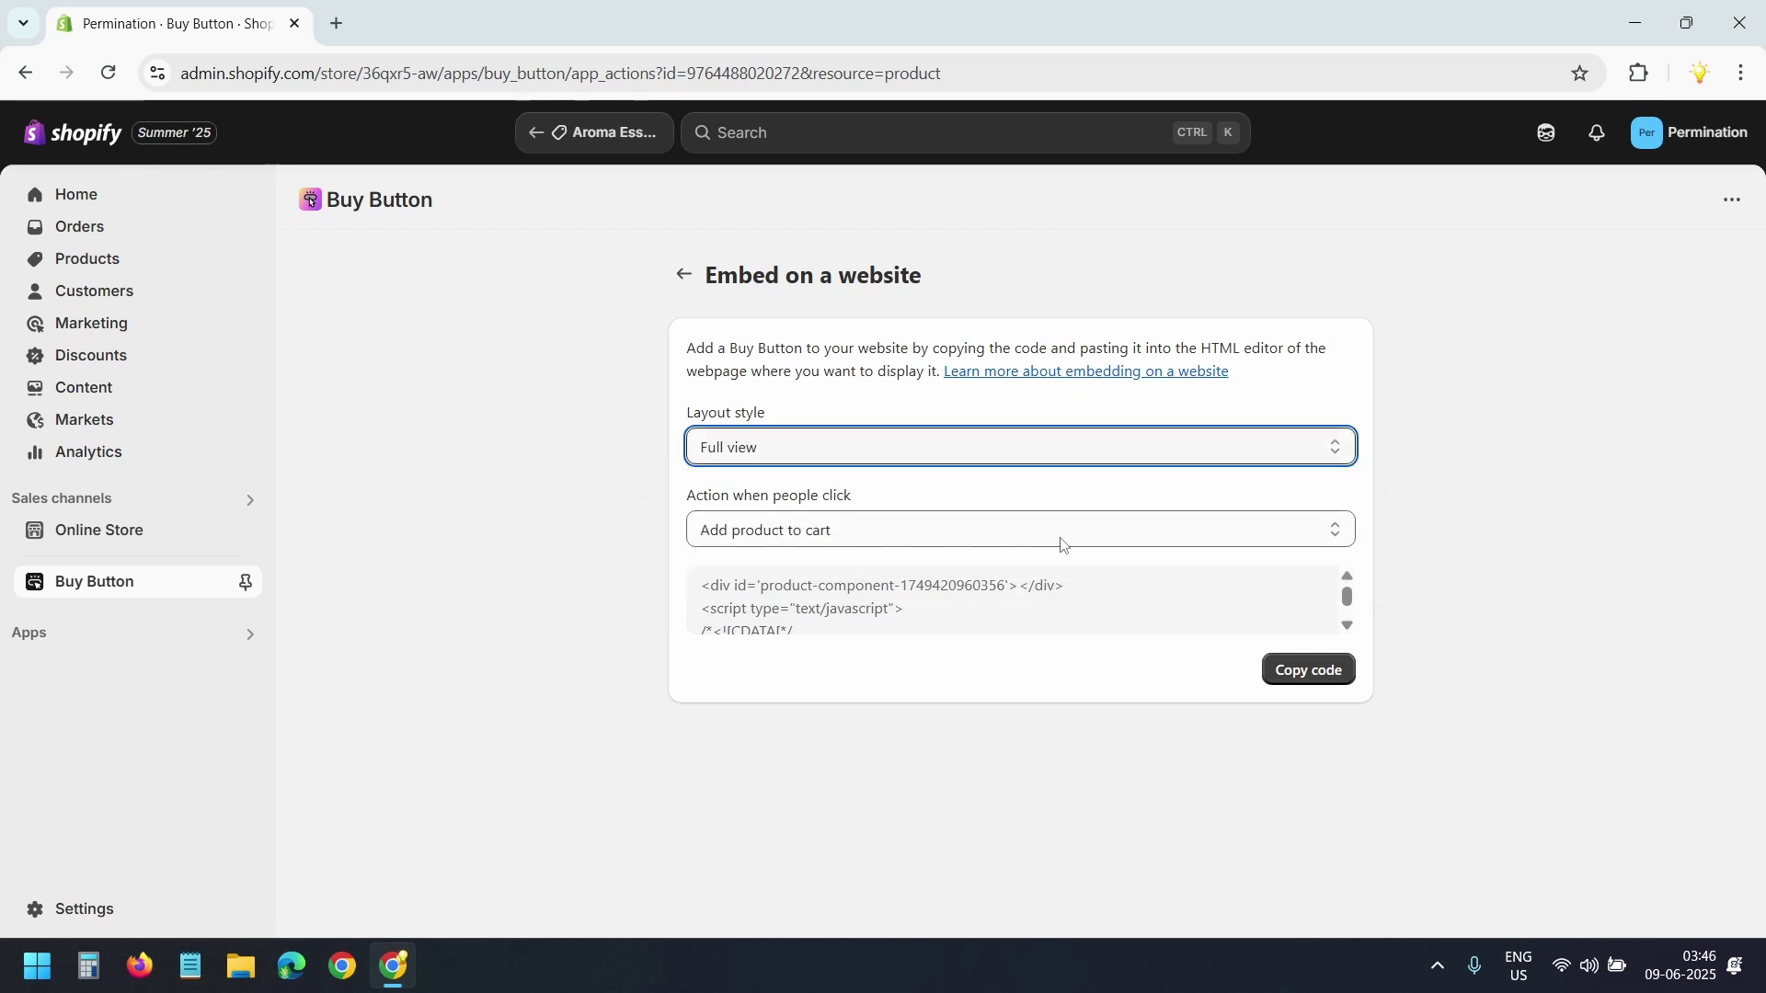
pyautogui.click(1062, 545)
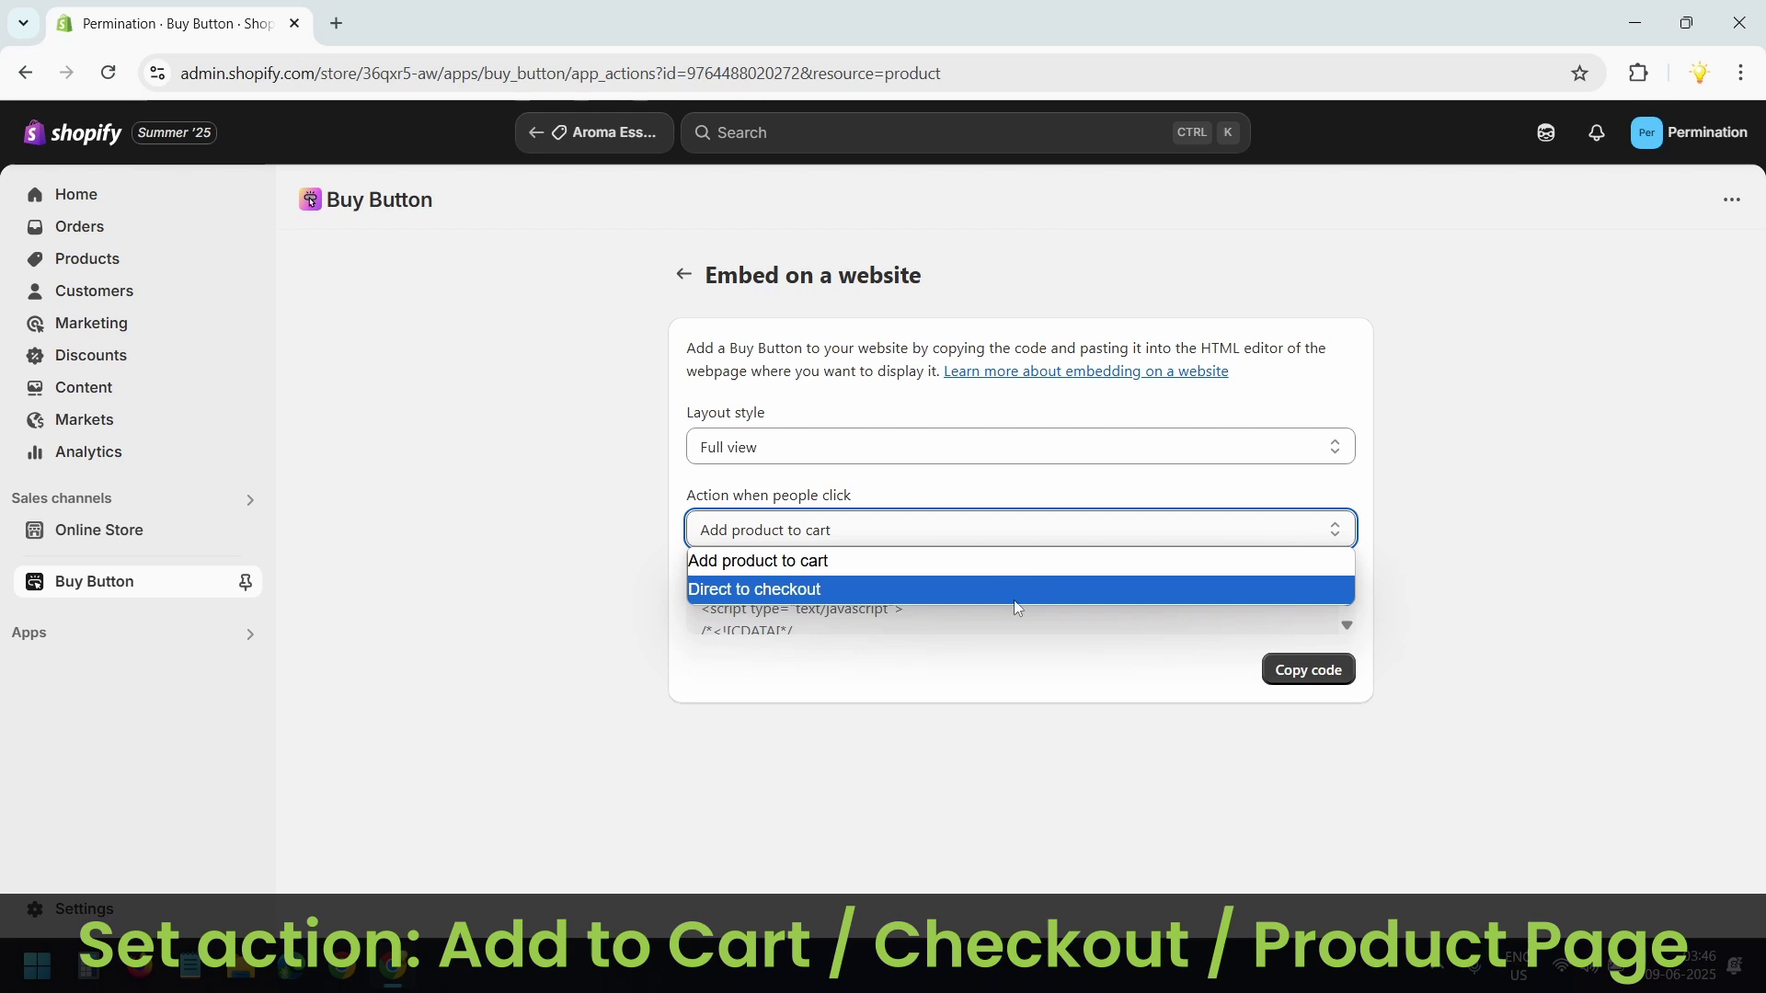
pyautogui.click(1016, 565)
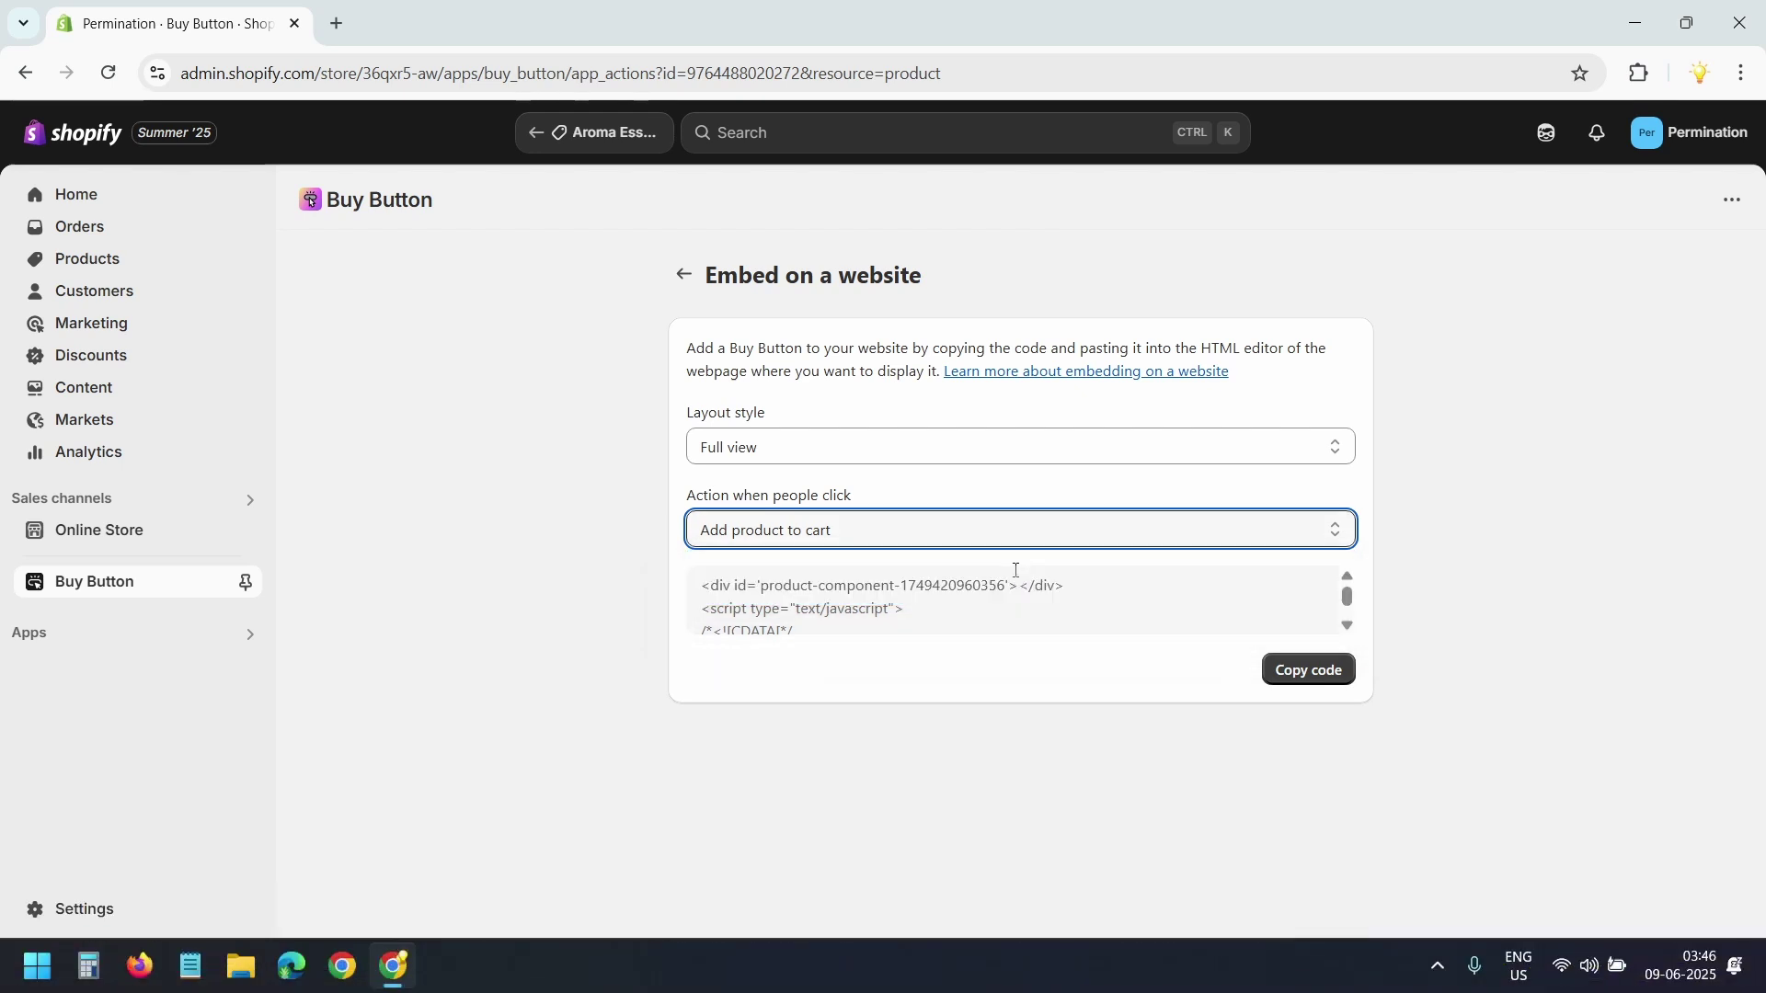
pyautogui.click(1302, 678)
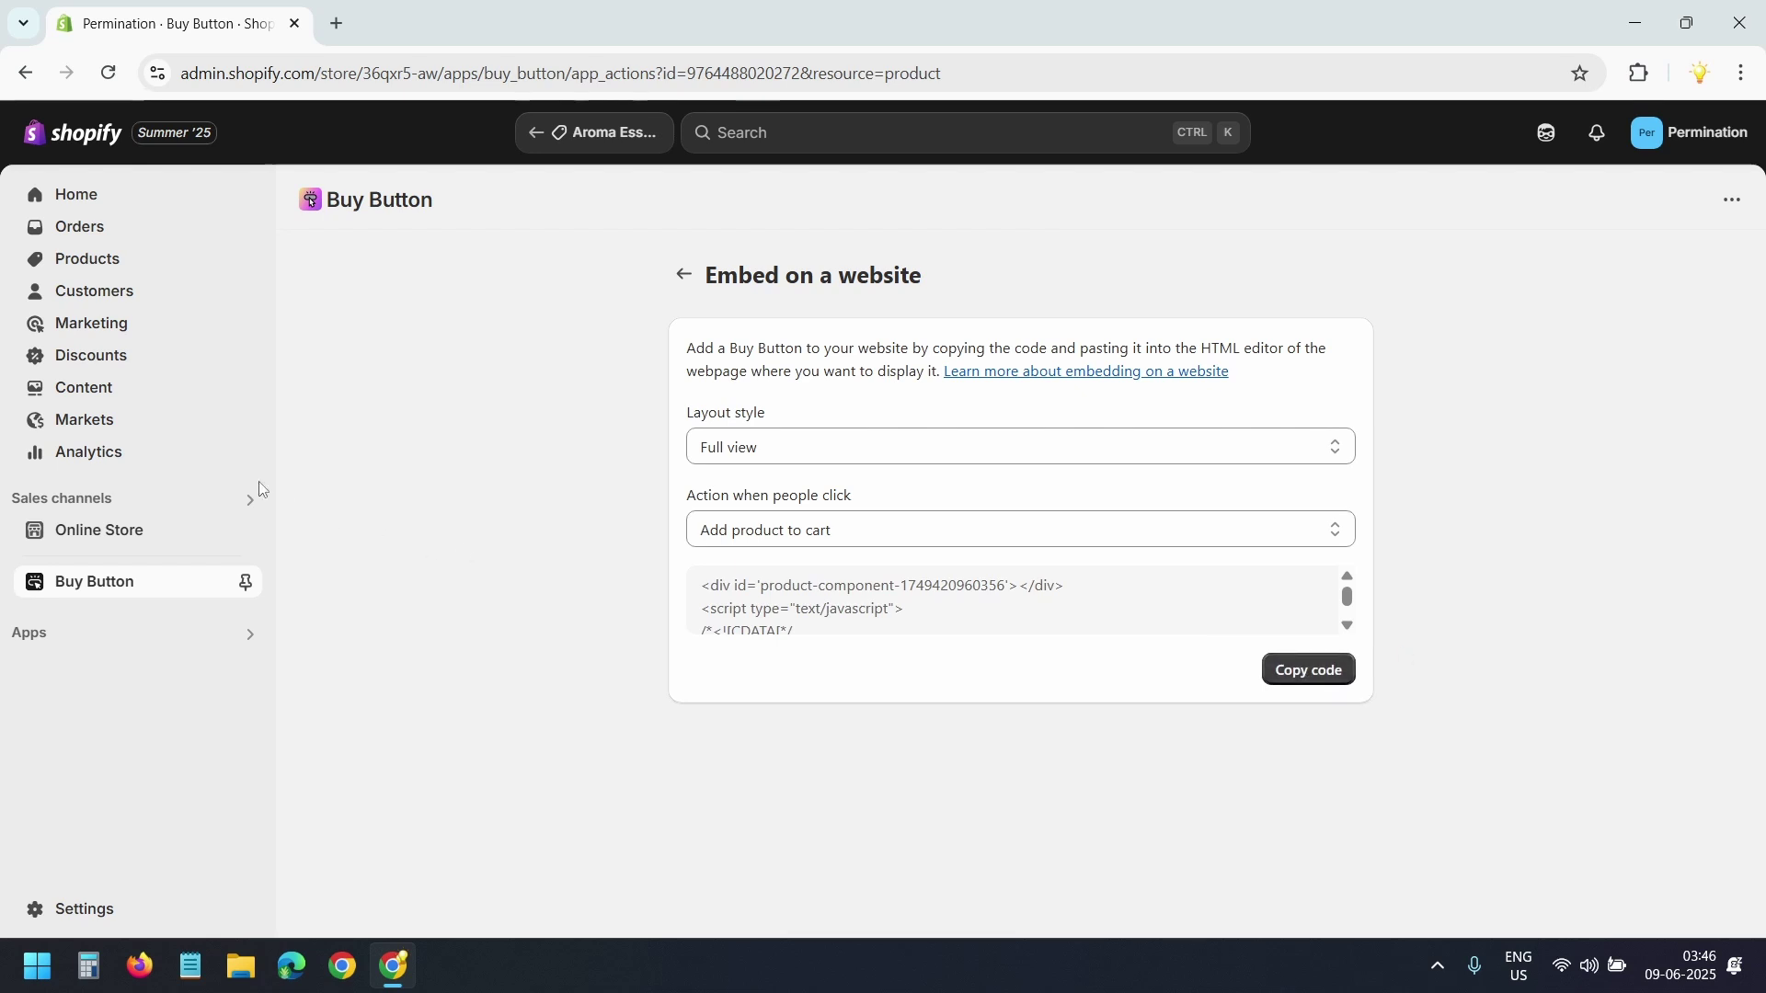
pyautogui.click(103, 388)
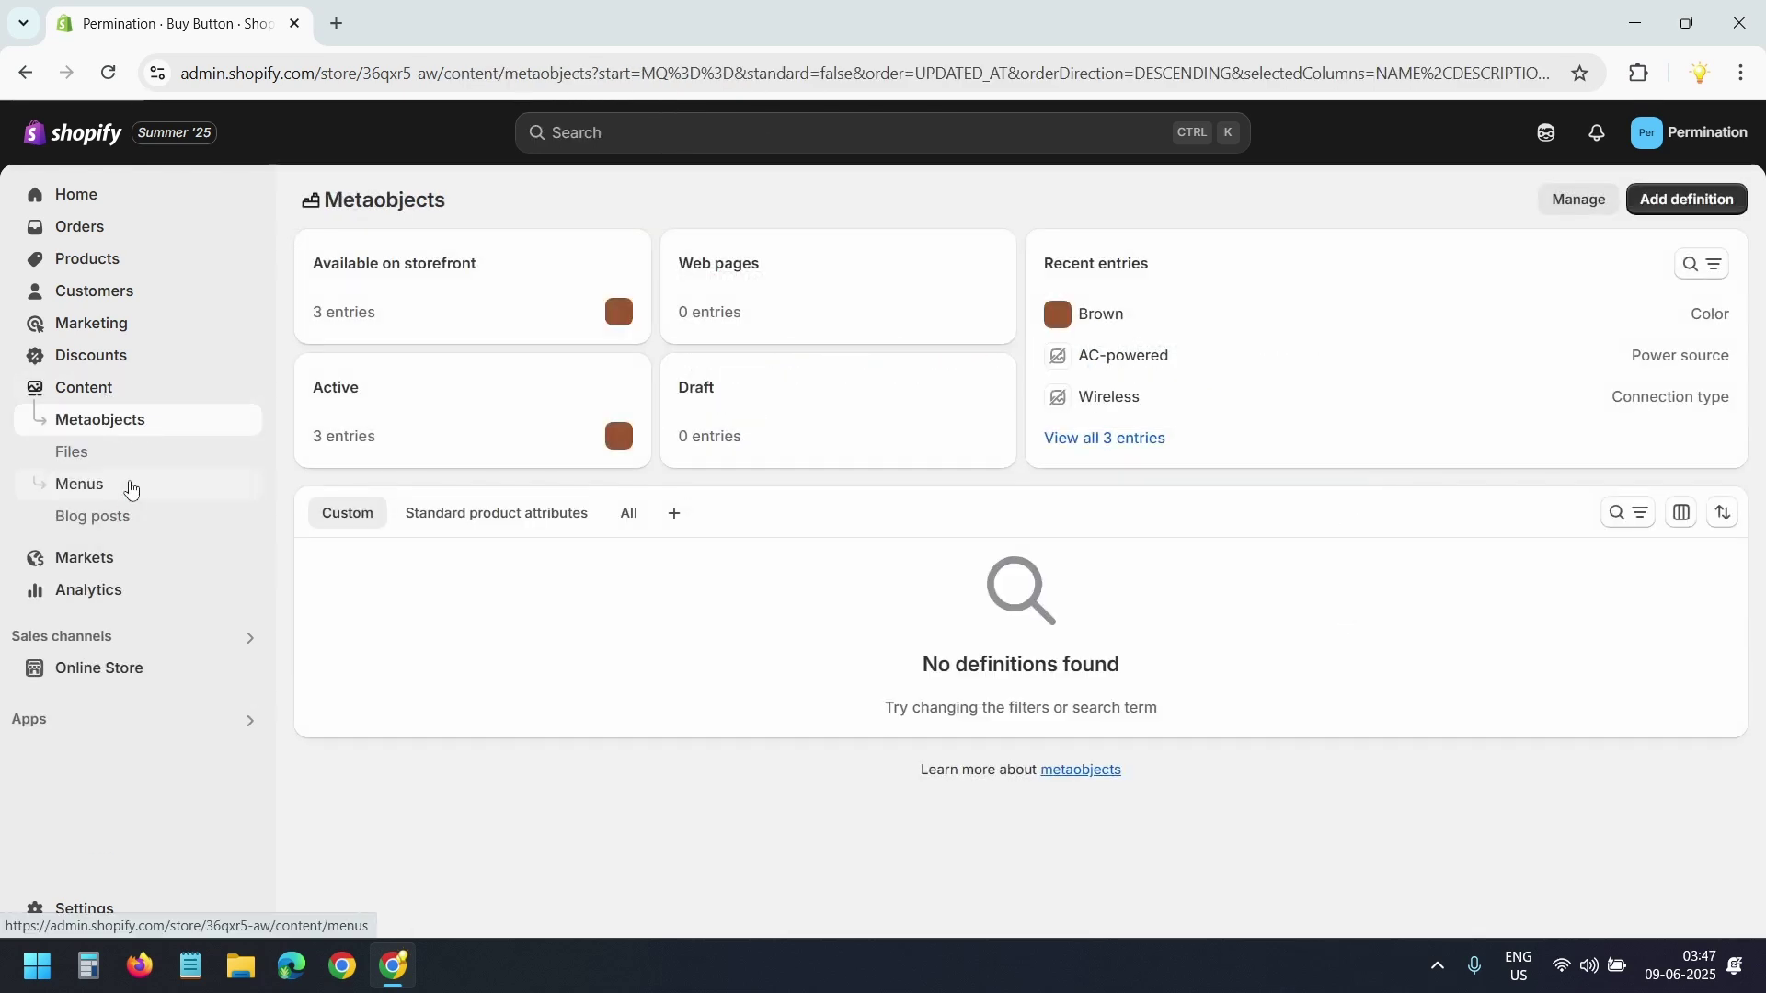
# From Blog posts, open 'Transform Your Space with the Aroma Essential Oil Diffuser' and scroll its content.
pyautogui.click(126, 516)
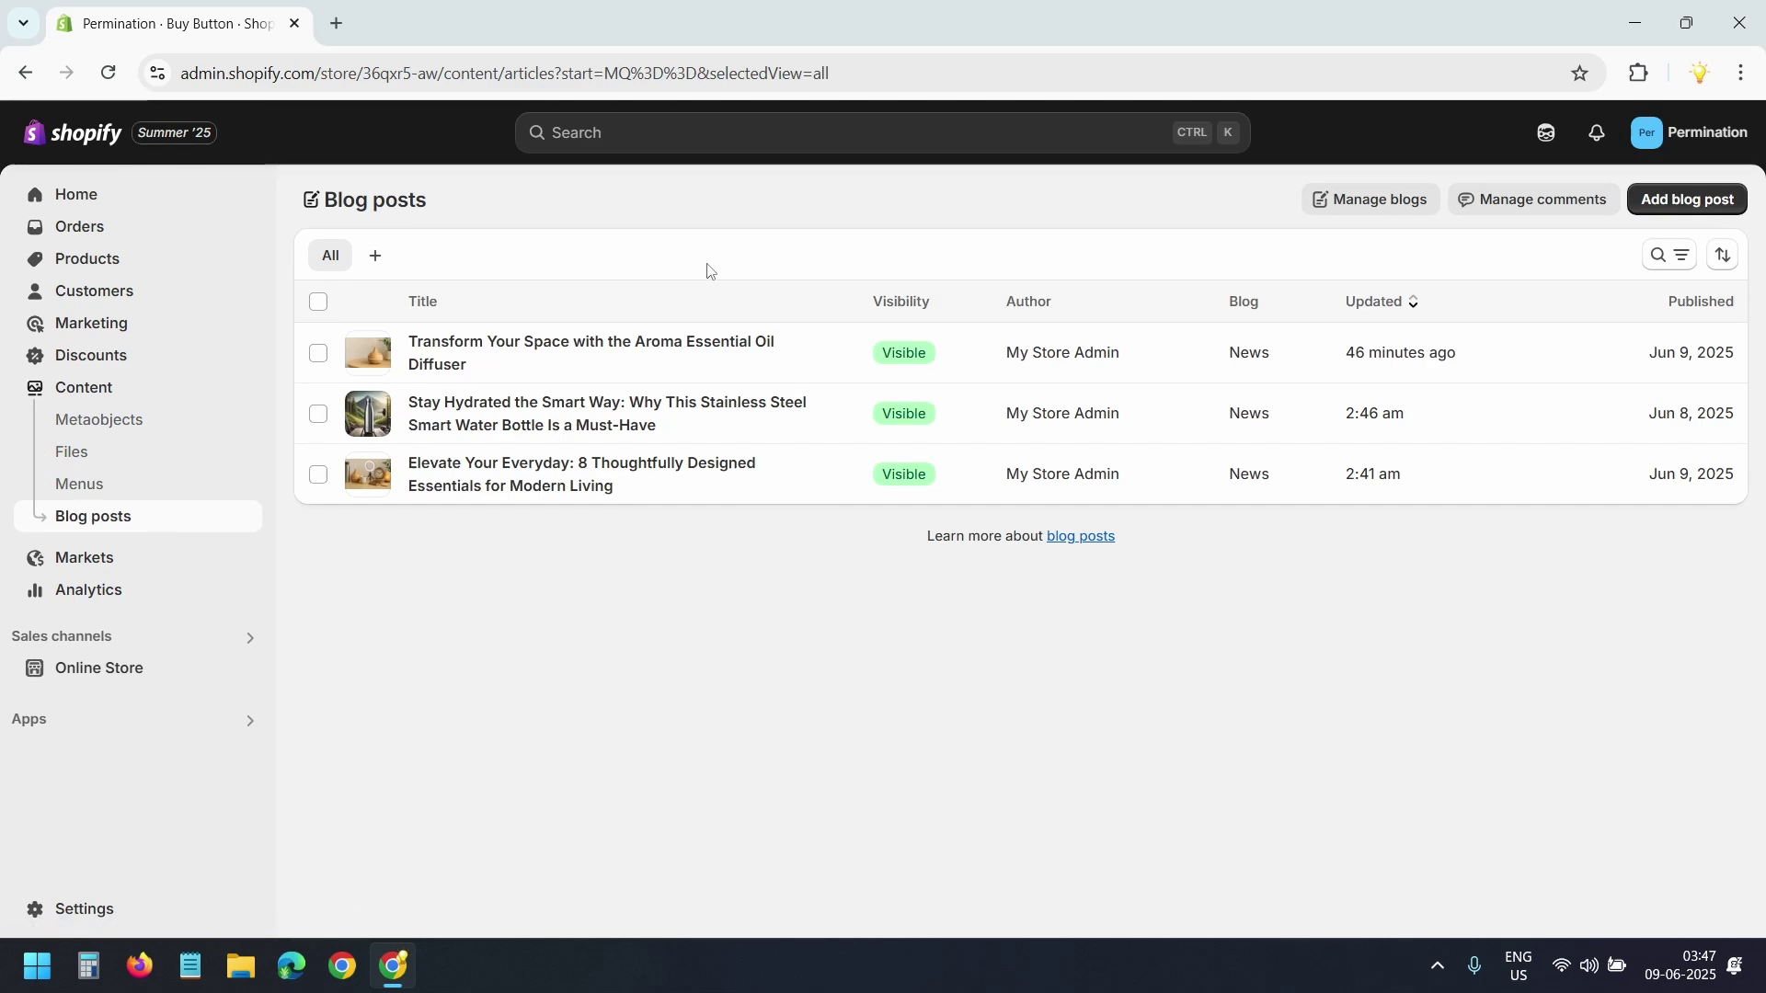
pyautogui.click(678, 346)
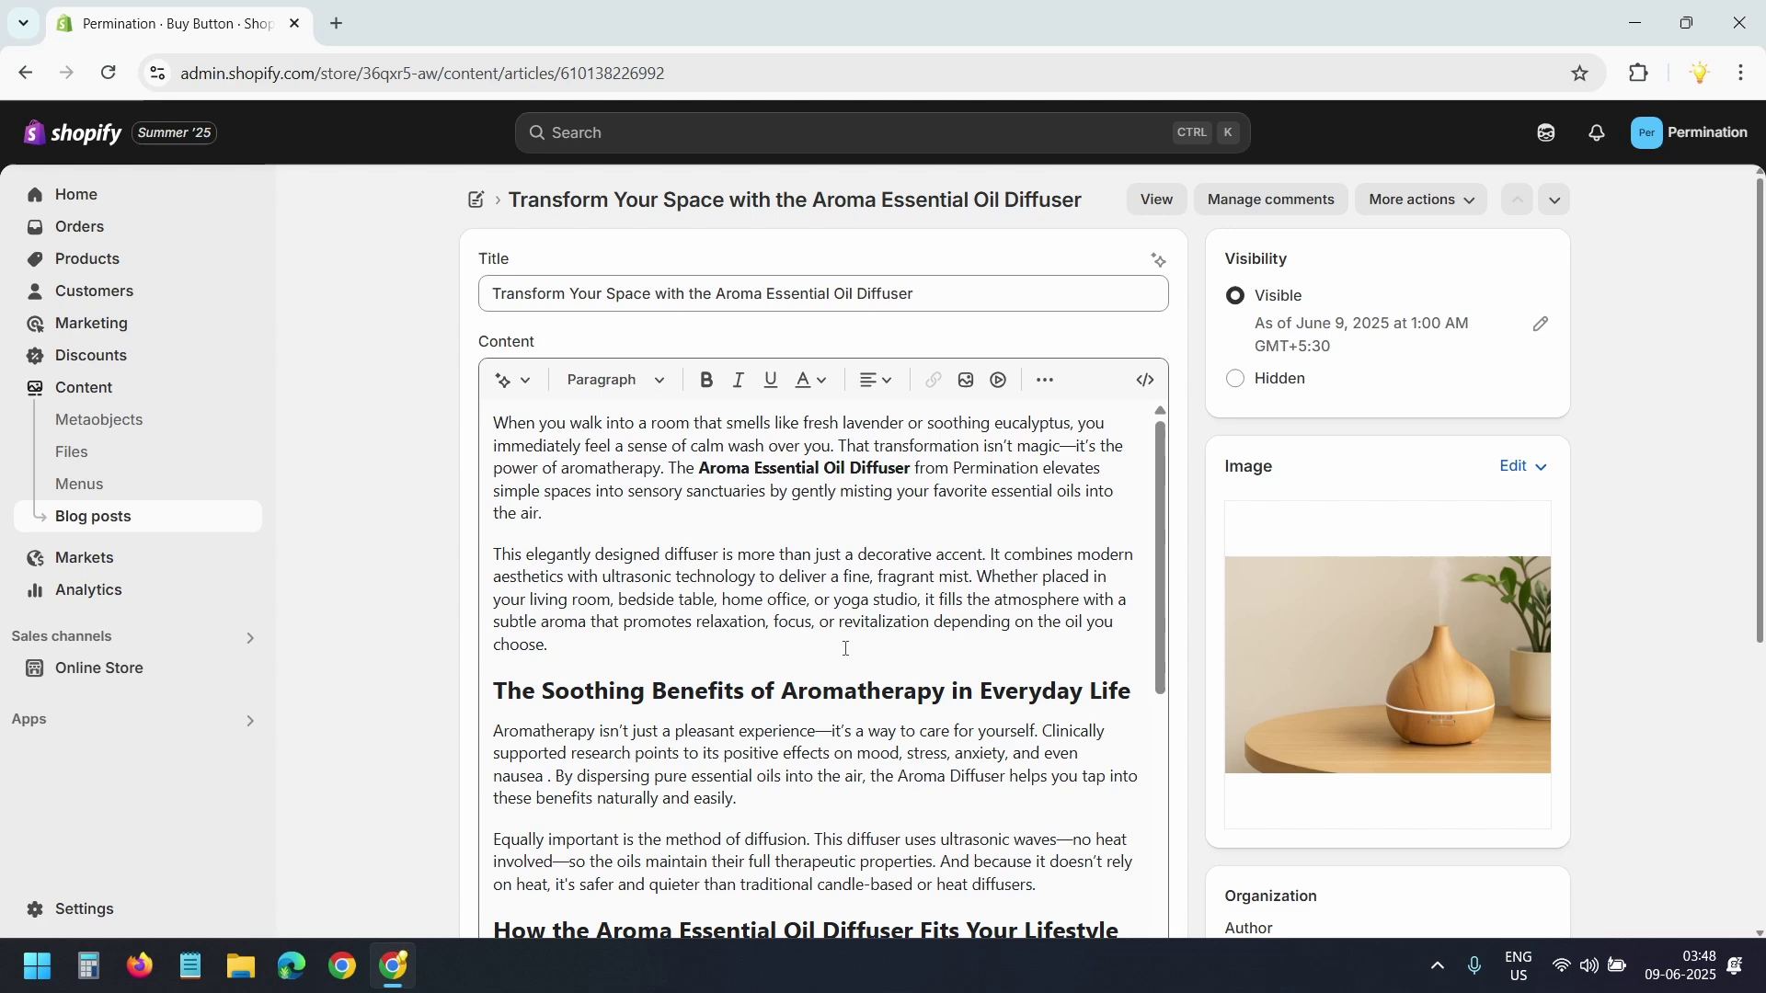
pyautogui.scroll(-4, 1069, 550)
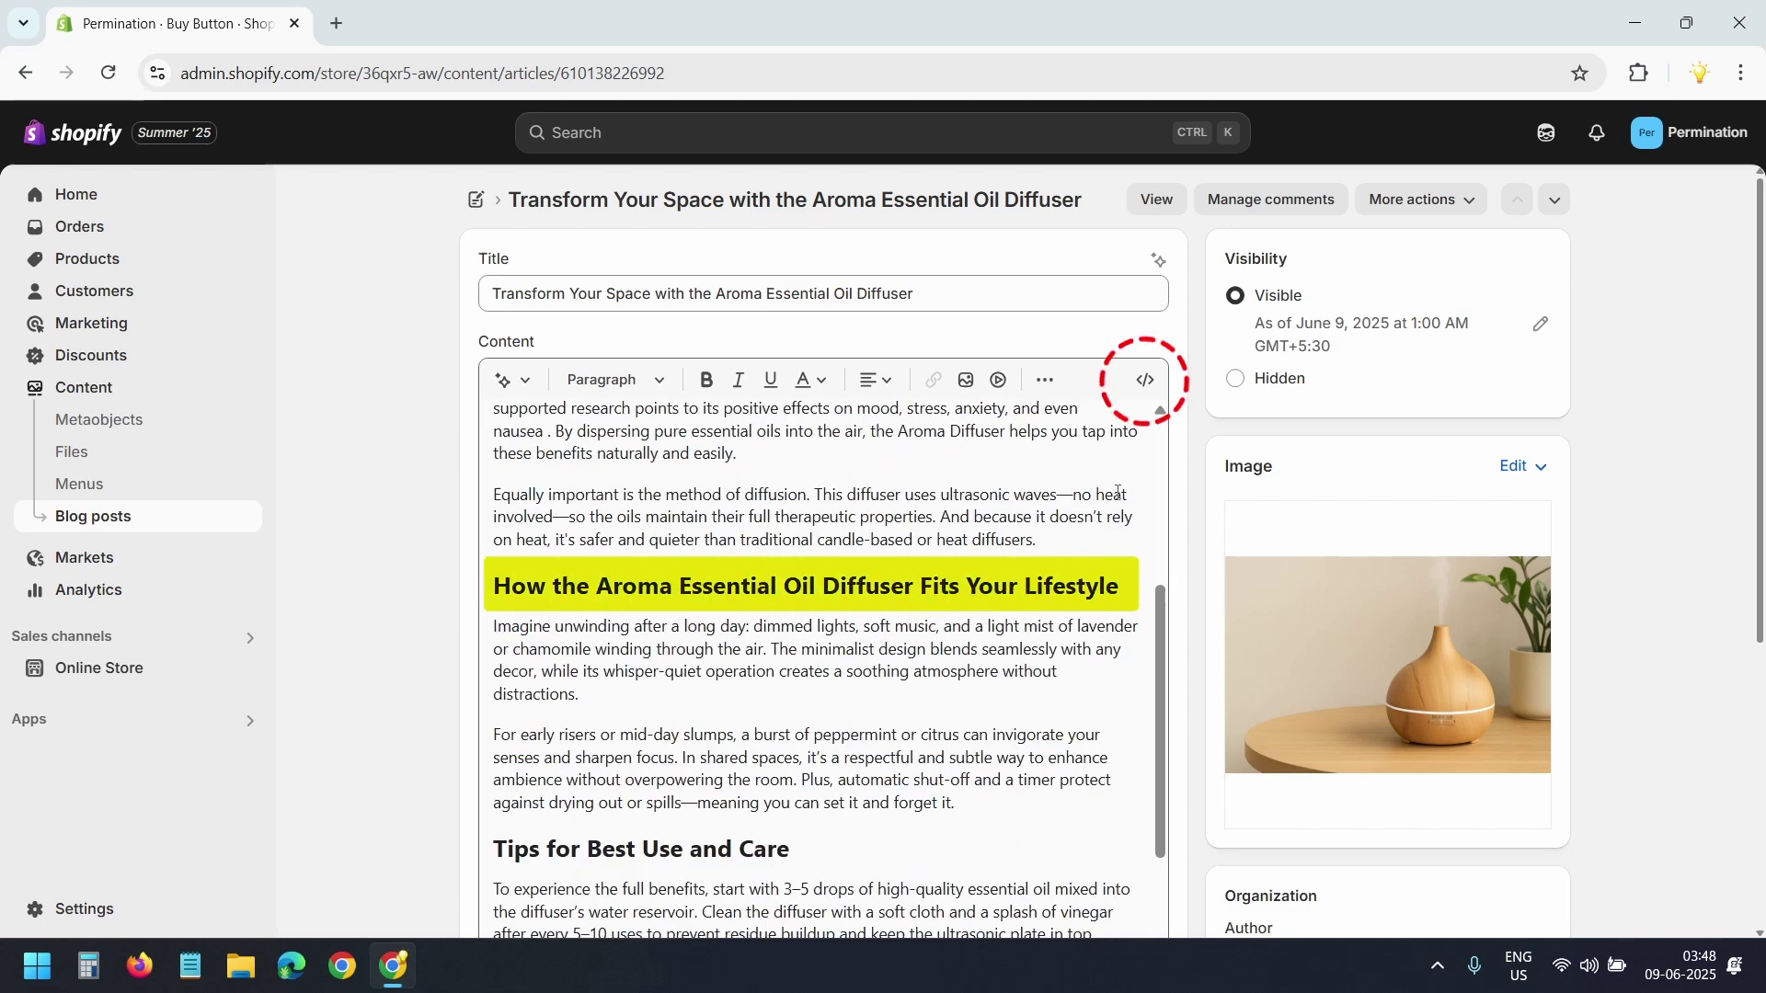
pyautogui.click(1145, 382)
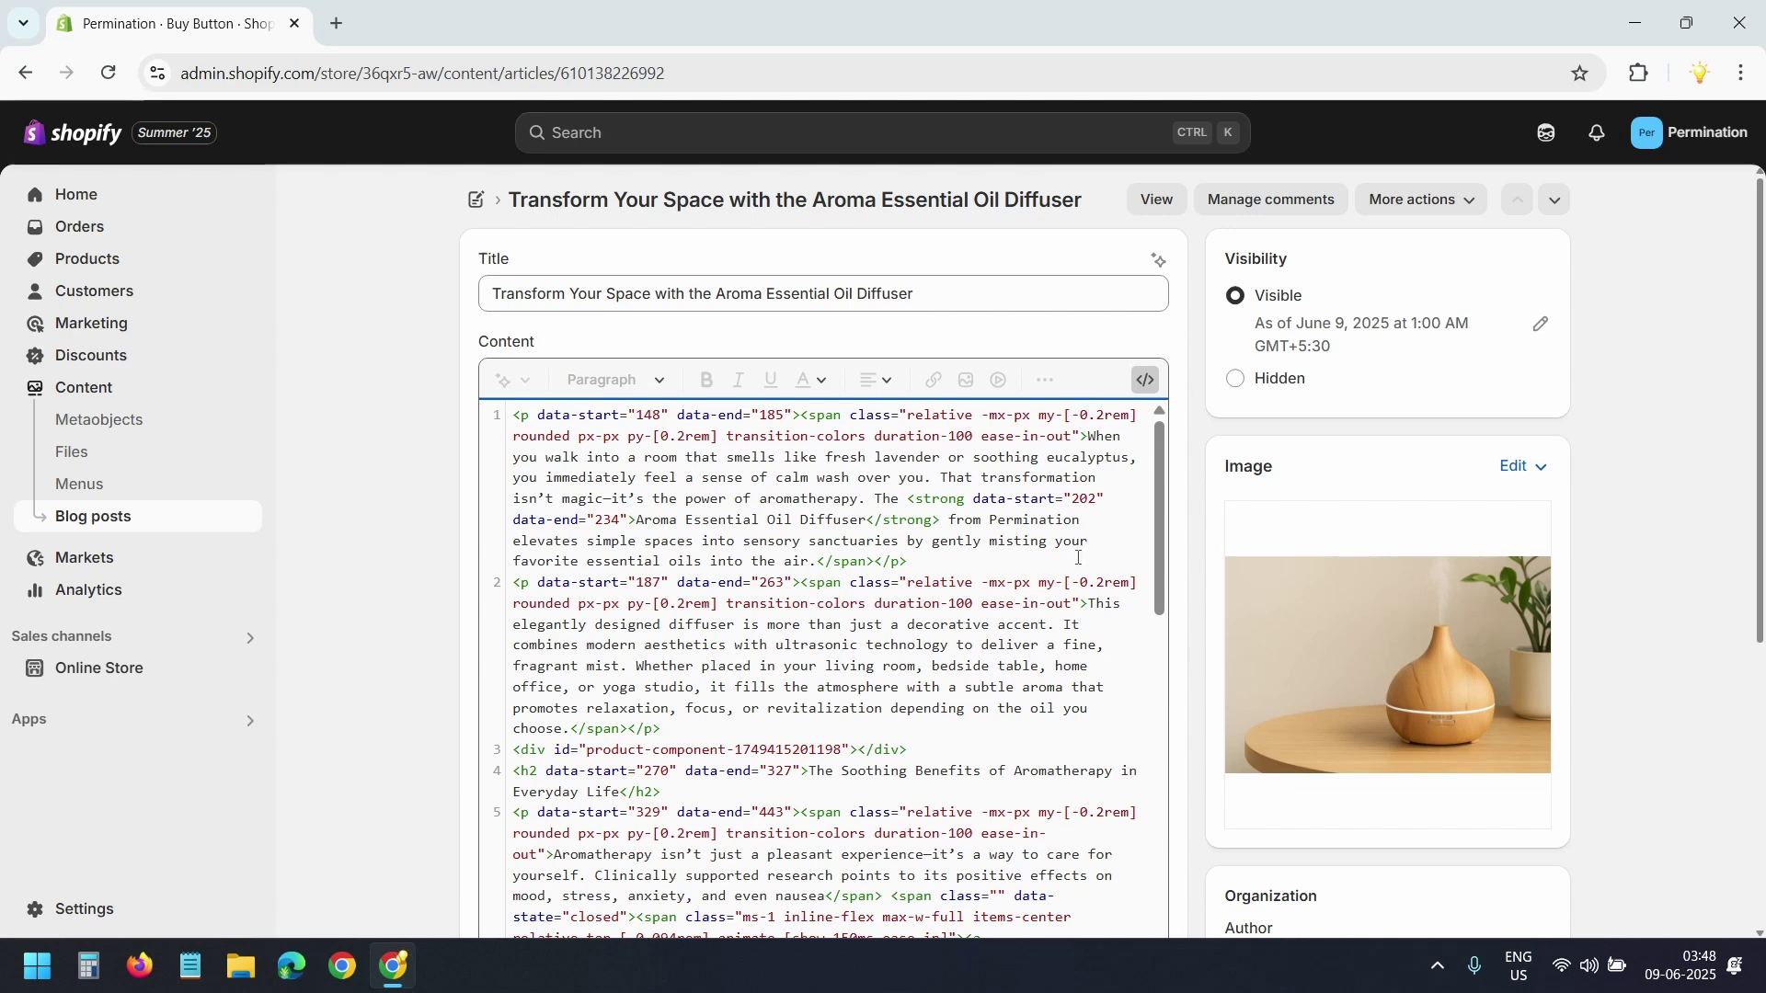
pyautogui.scroll(-8, 1079, 558)
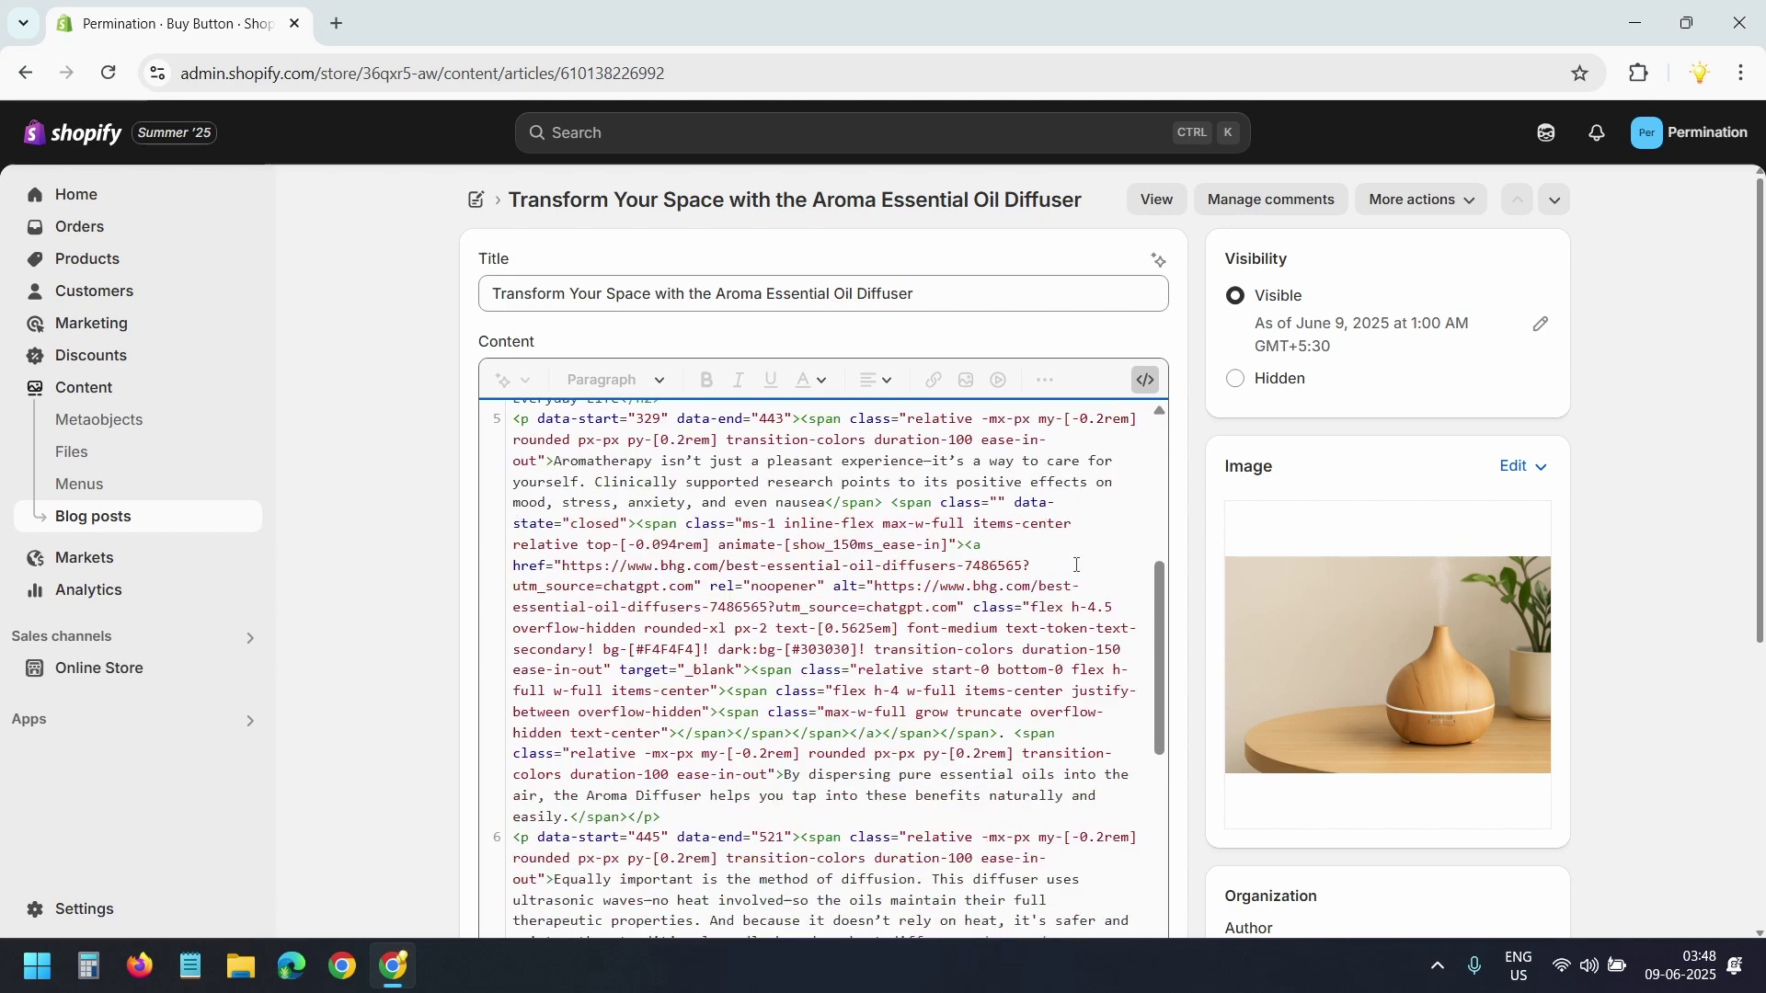
pyautogui.tripleClick(821, 570)
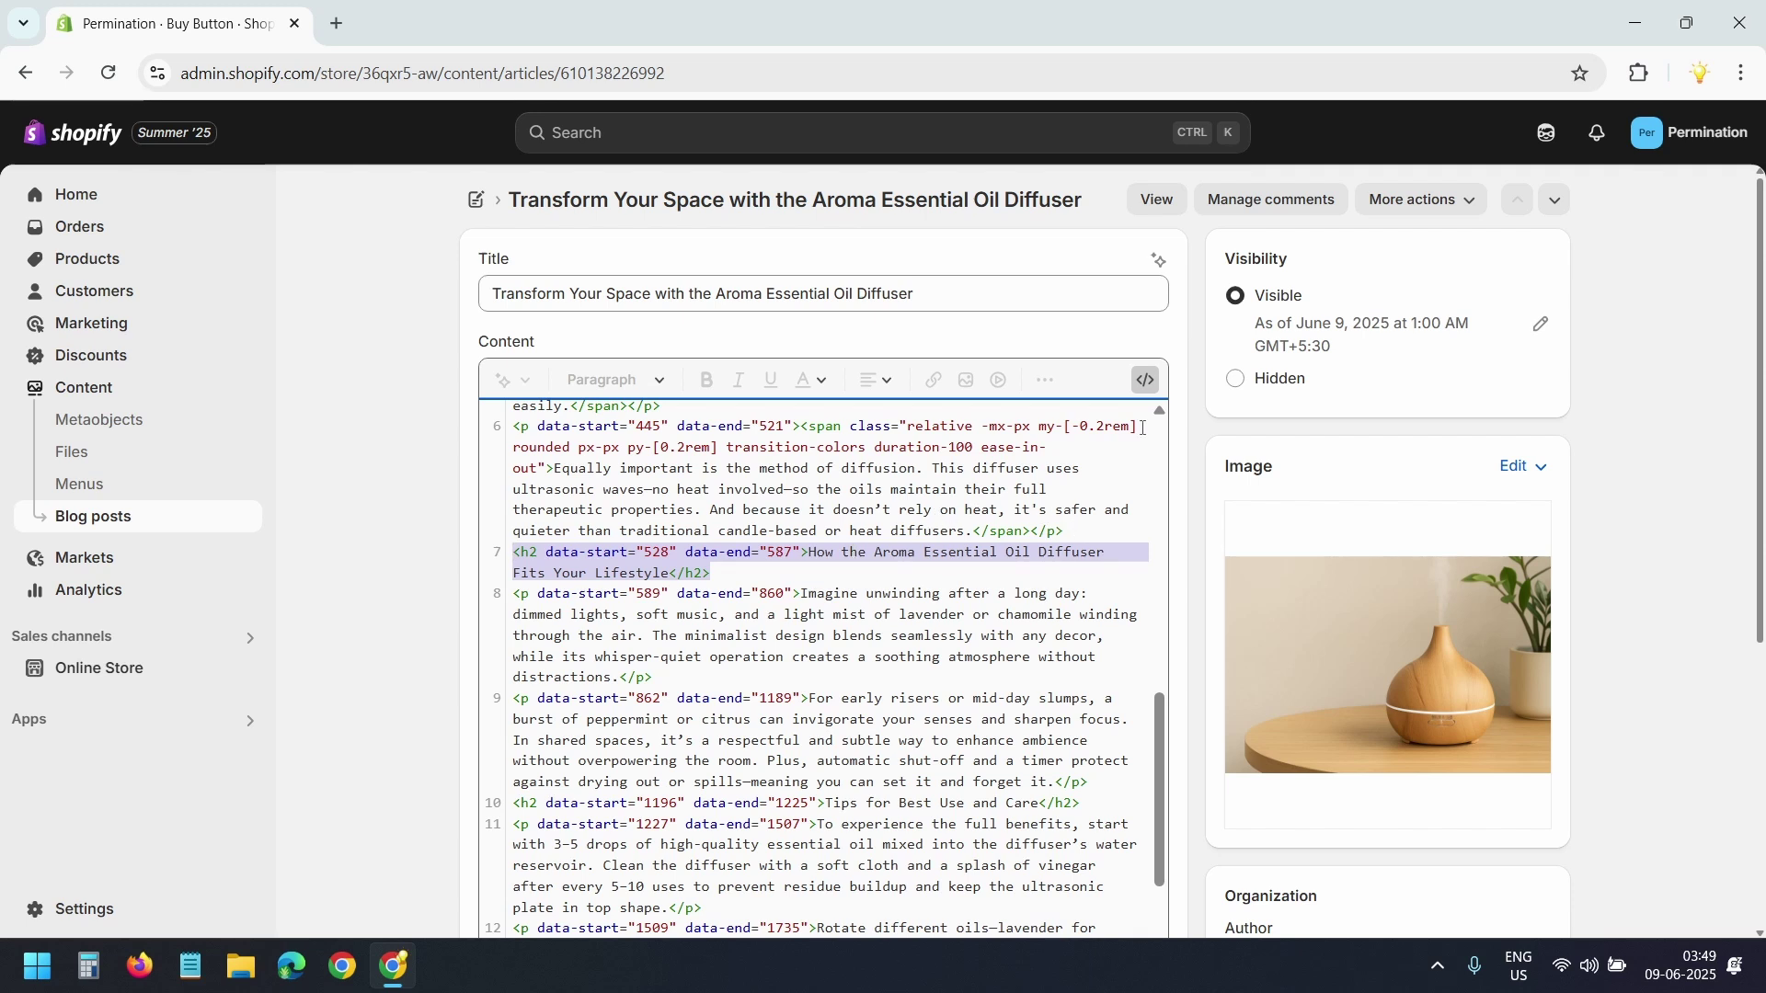
# Add blank lines after the diffusion paragraph, then paste the embed script over HTML lines 7–11.
pyautogui.click(1145, 379)
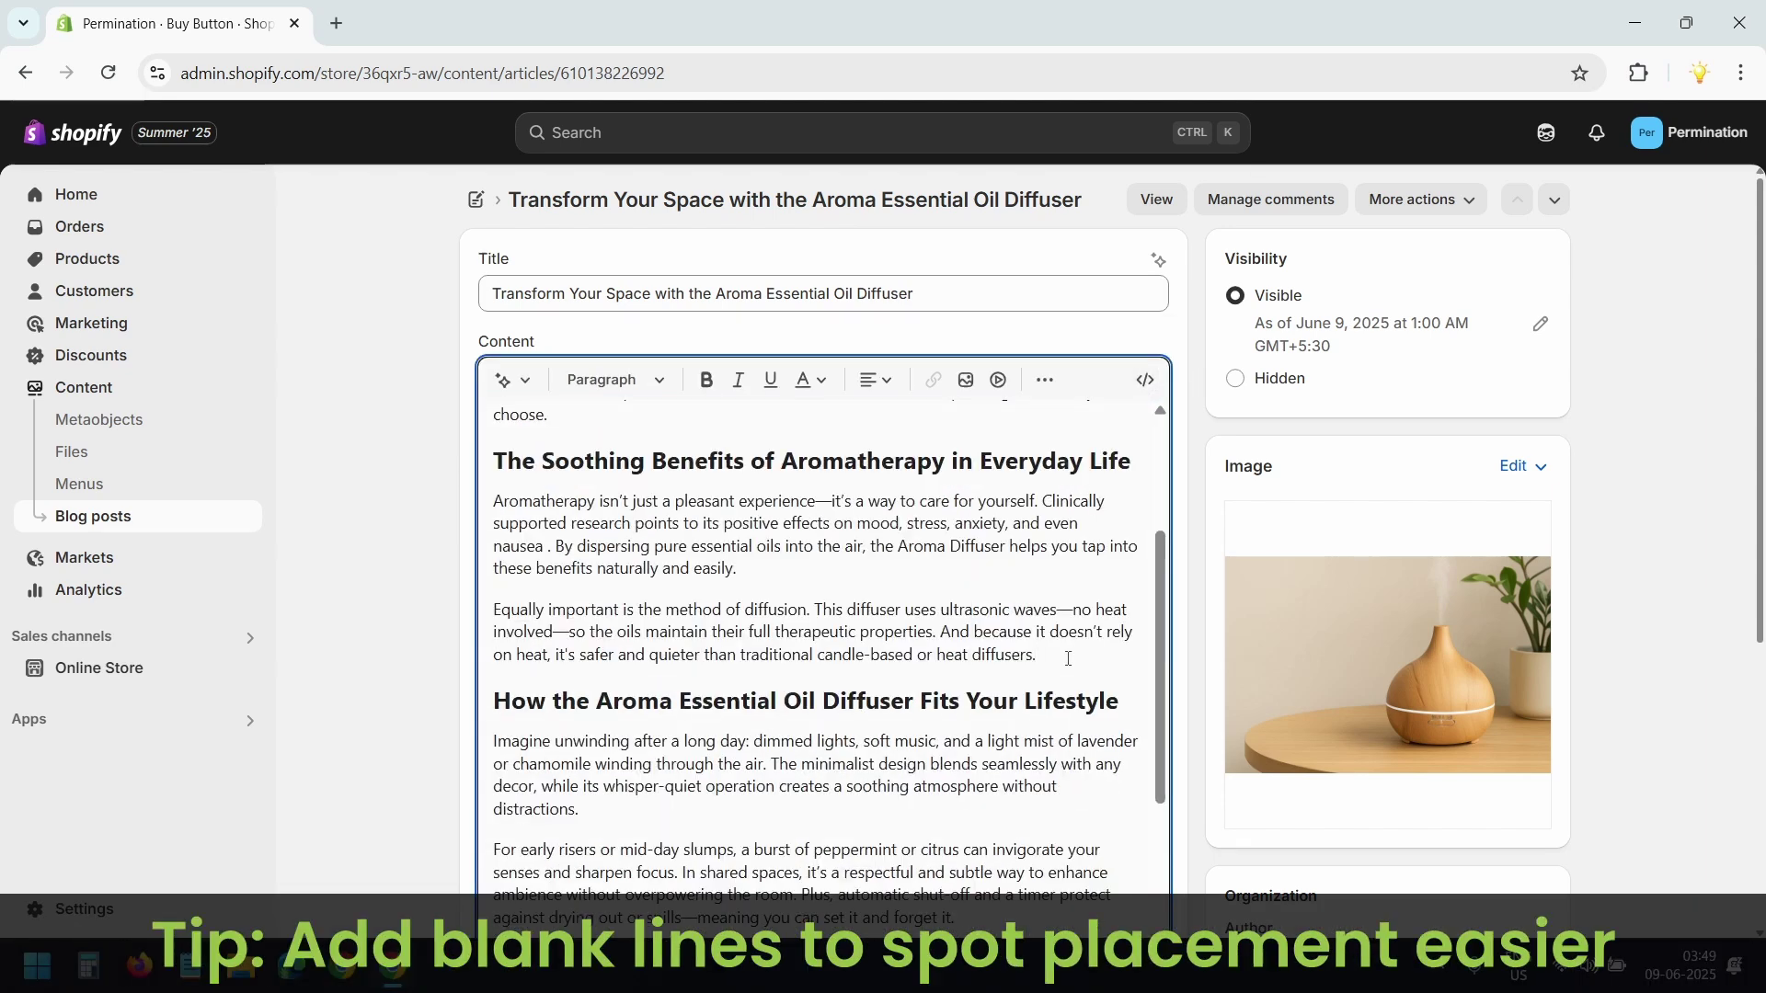
pyautogui.press('Return')
pyautogui.press('Return')
pyautogui.press('Return')
pyautogui.press('Return')
pyautogui.press('Return')
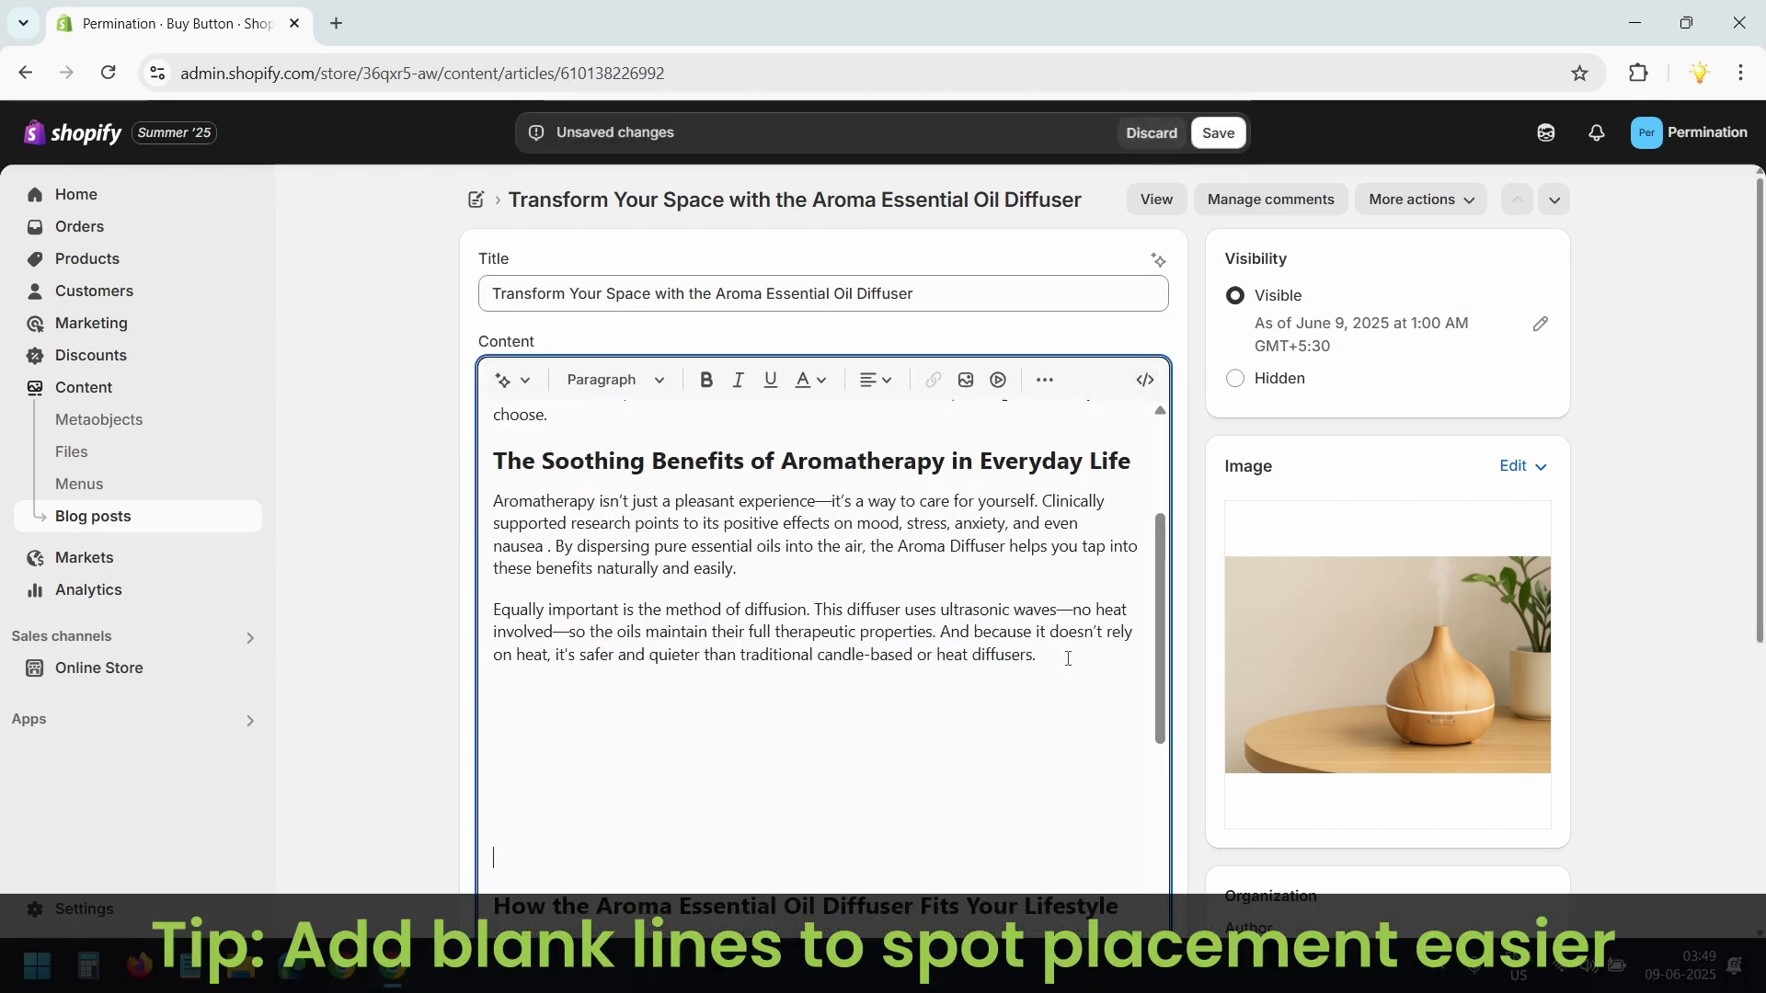
pyautogui.click(1144, 382)
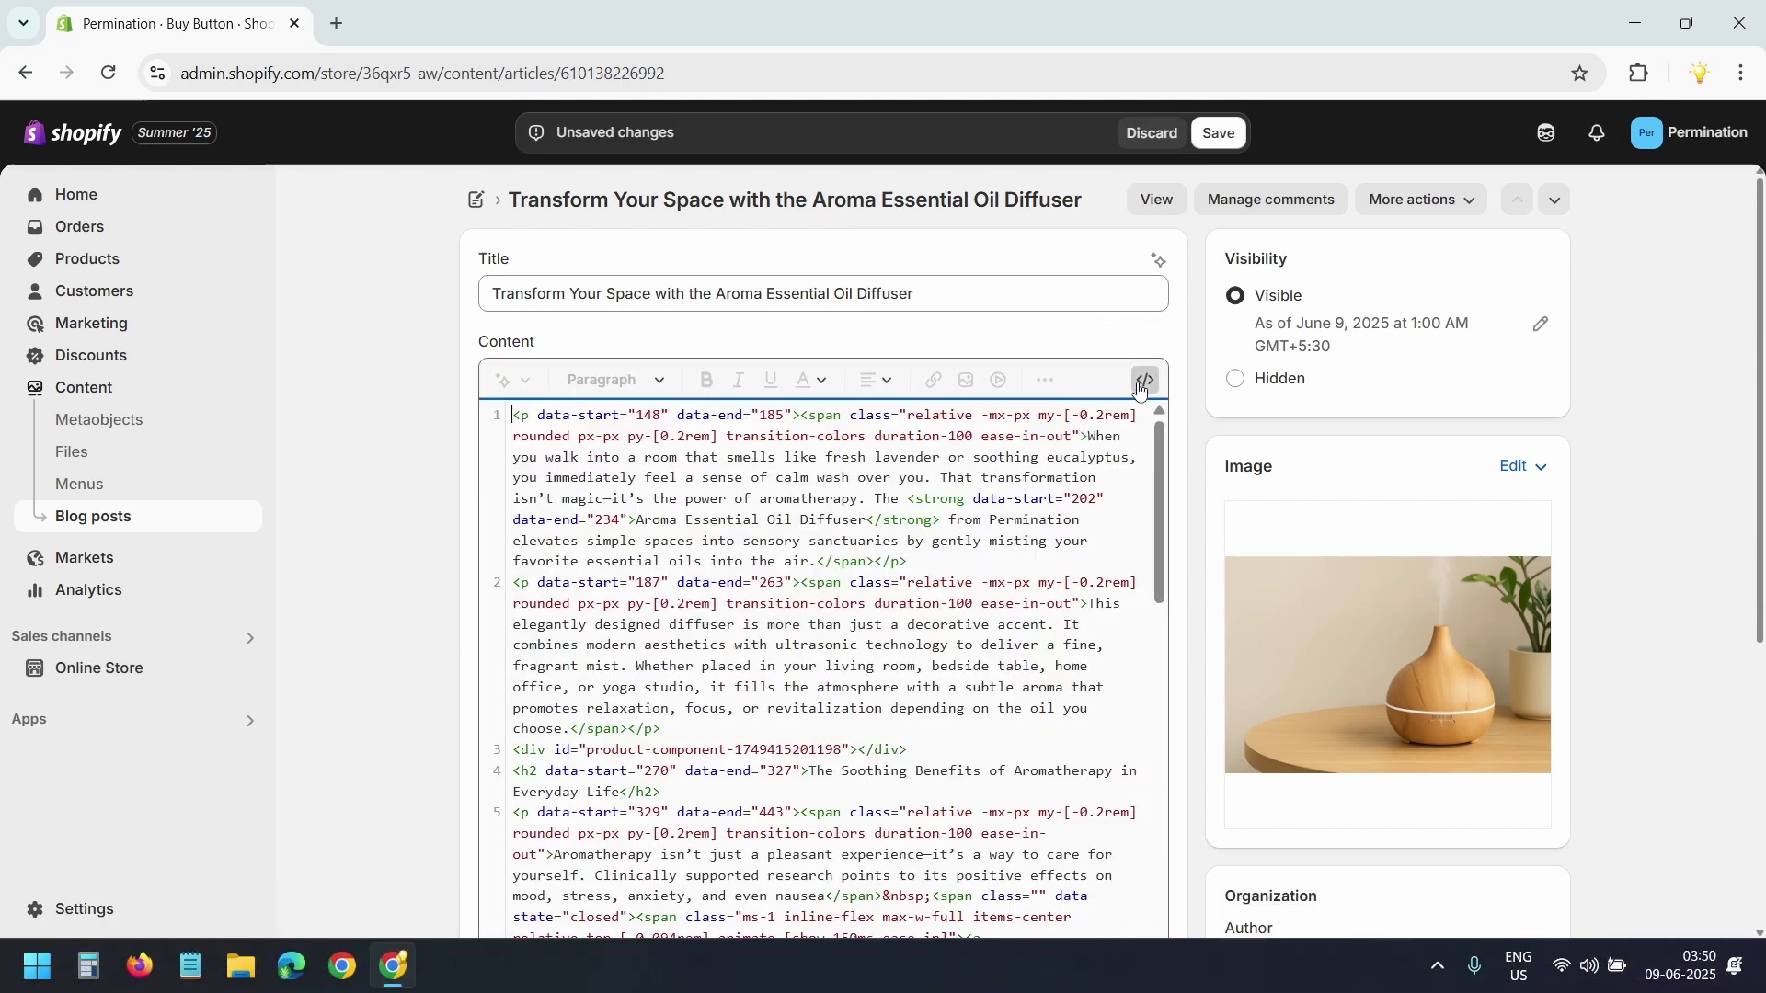
pyautogui.scroll(-10, 1064, 525)
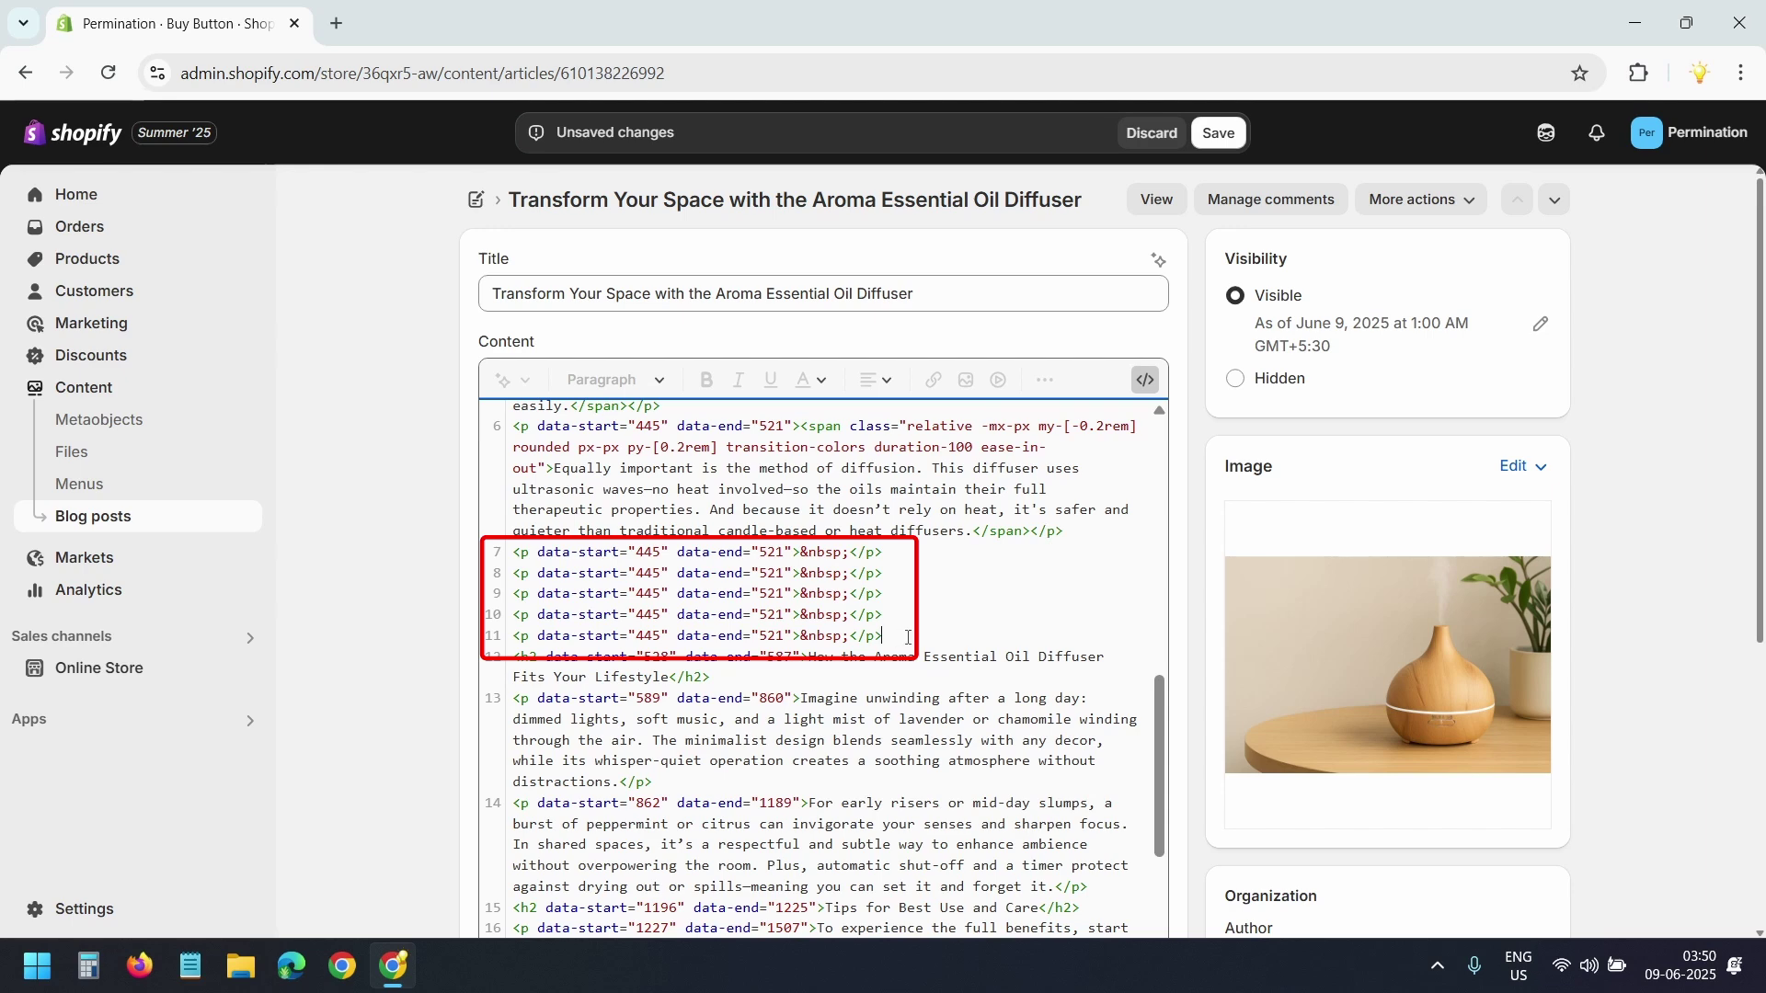
pyautogui.moveTo(902, 638); pyautogui.dragTo(504, 554)
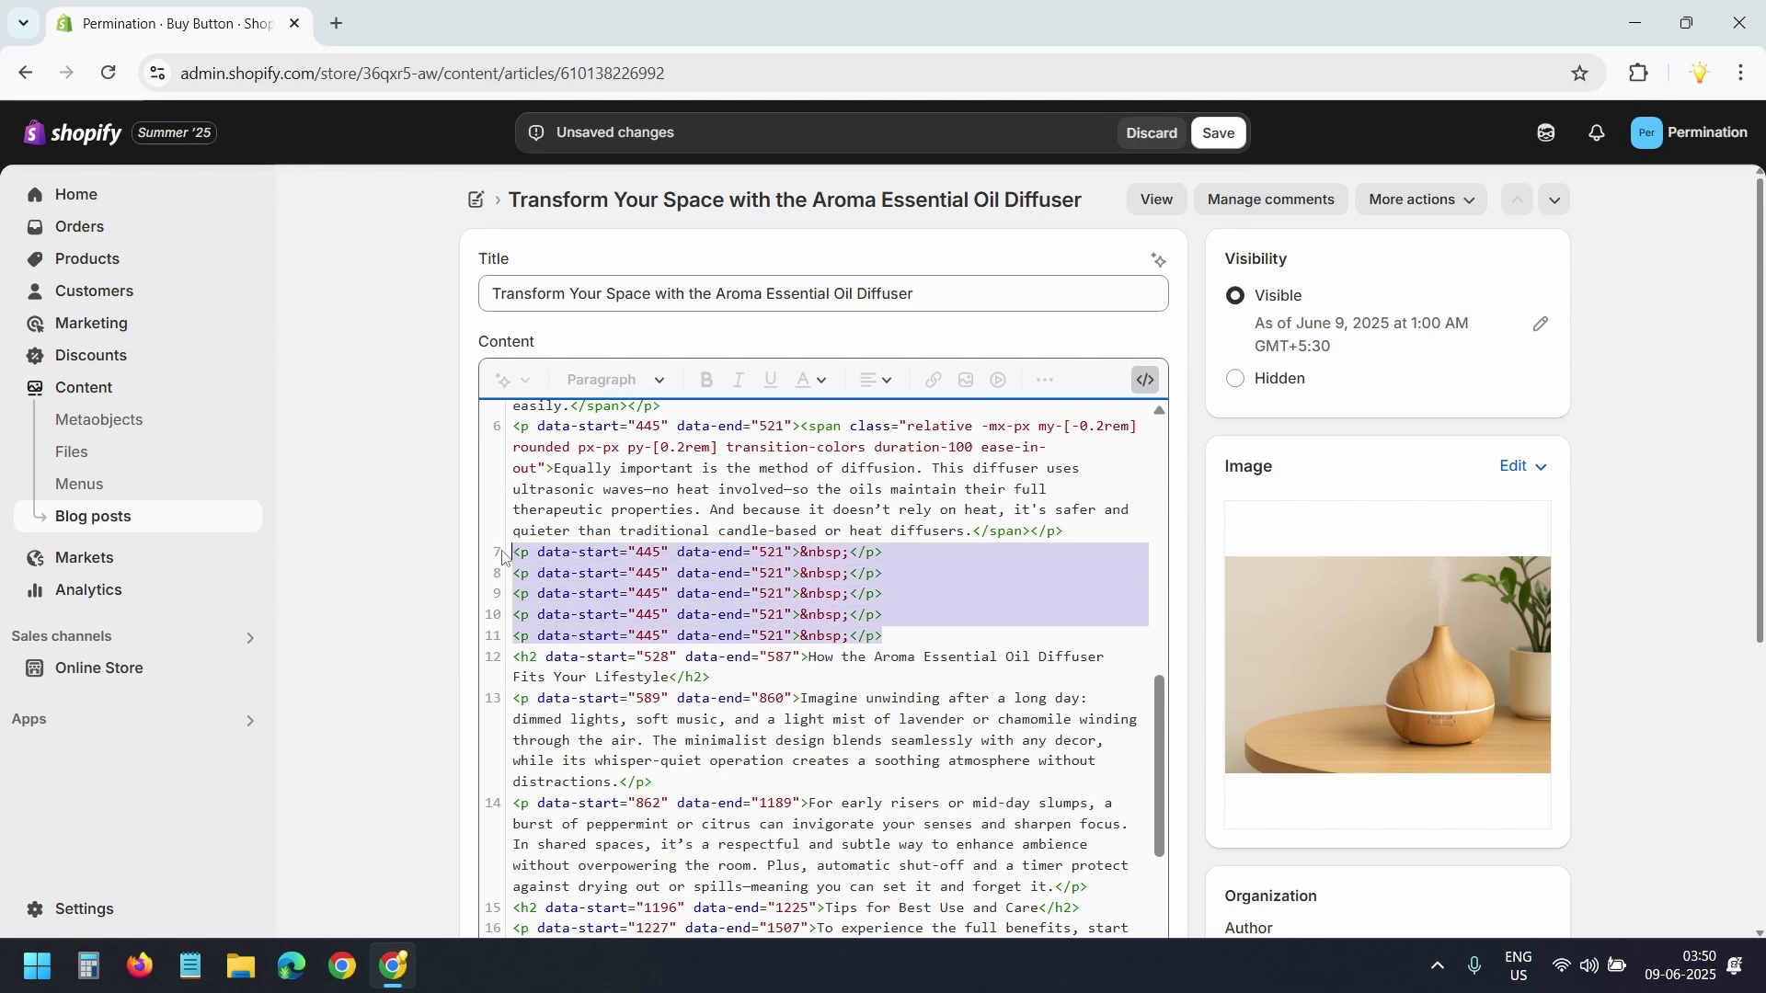
pyautogui.rightClick(690, 597)
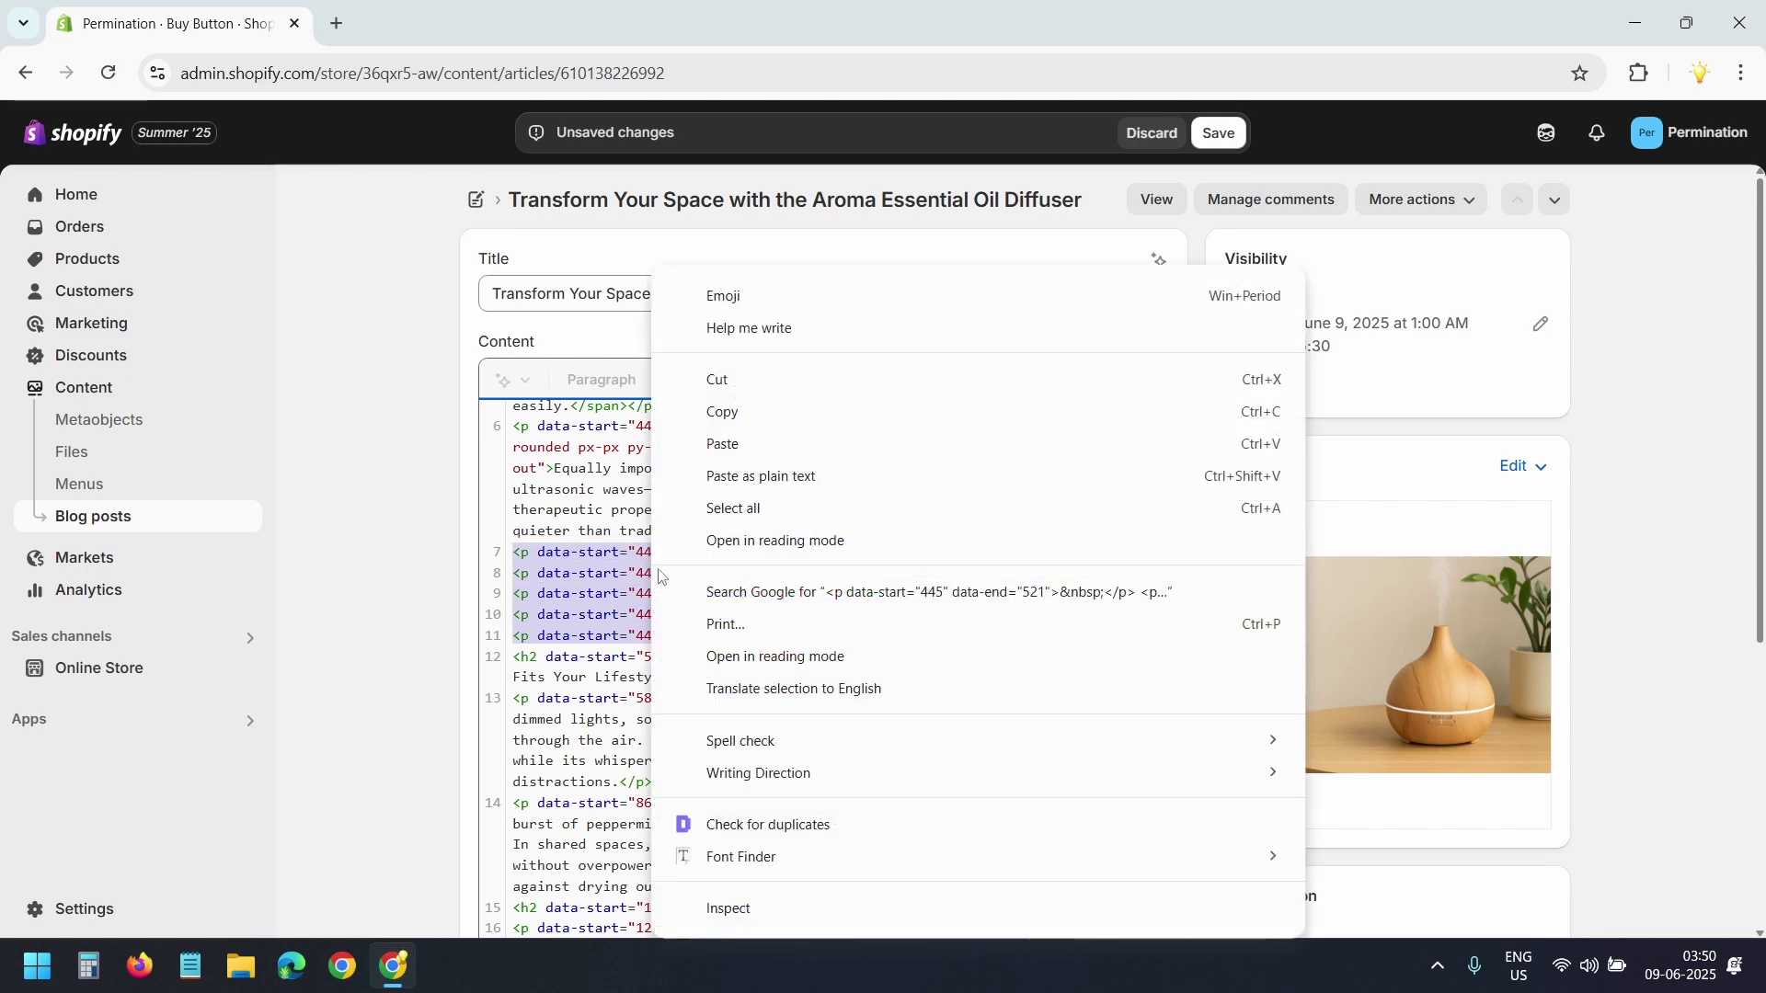
pyautogui.click(730, 441)
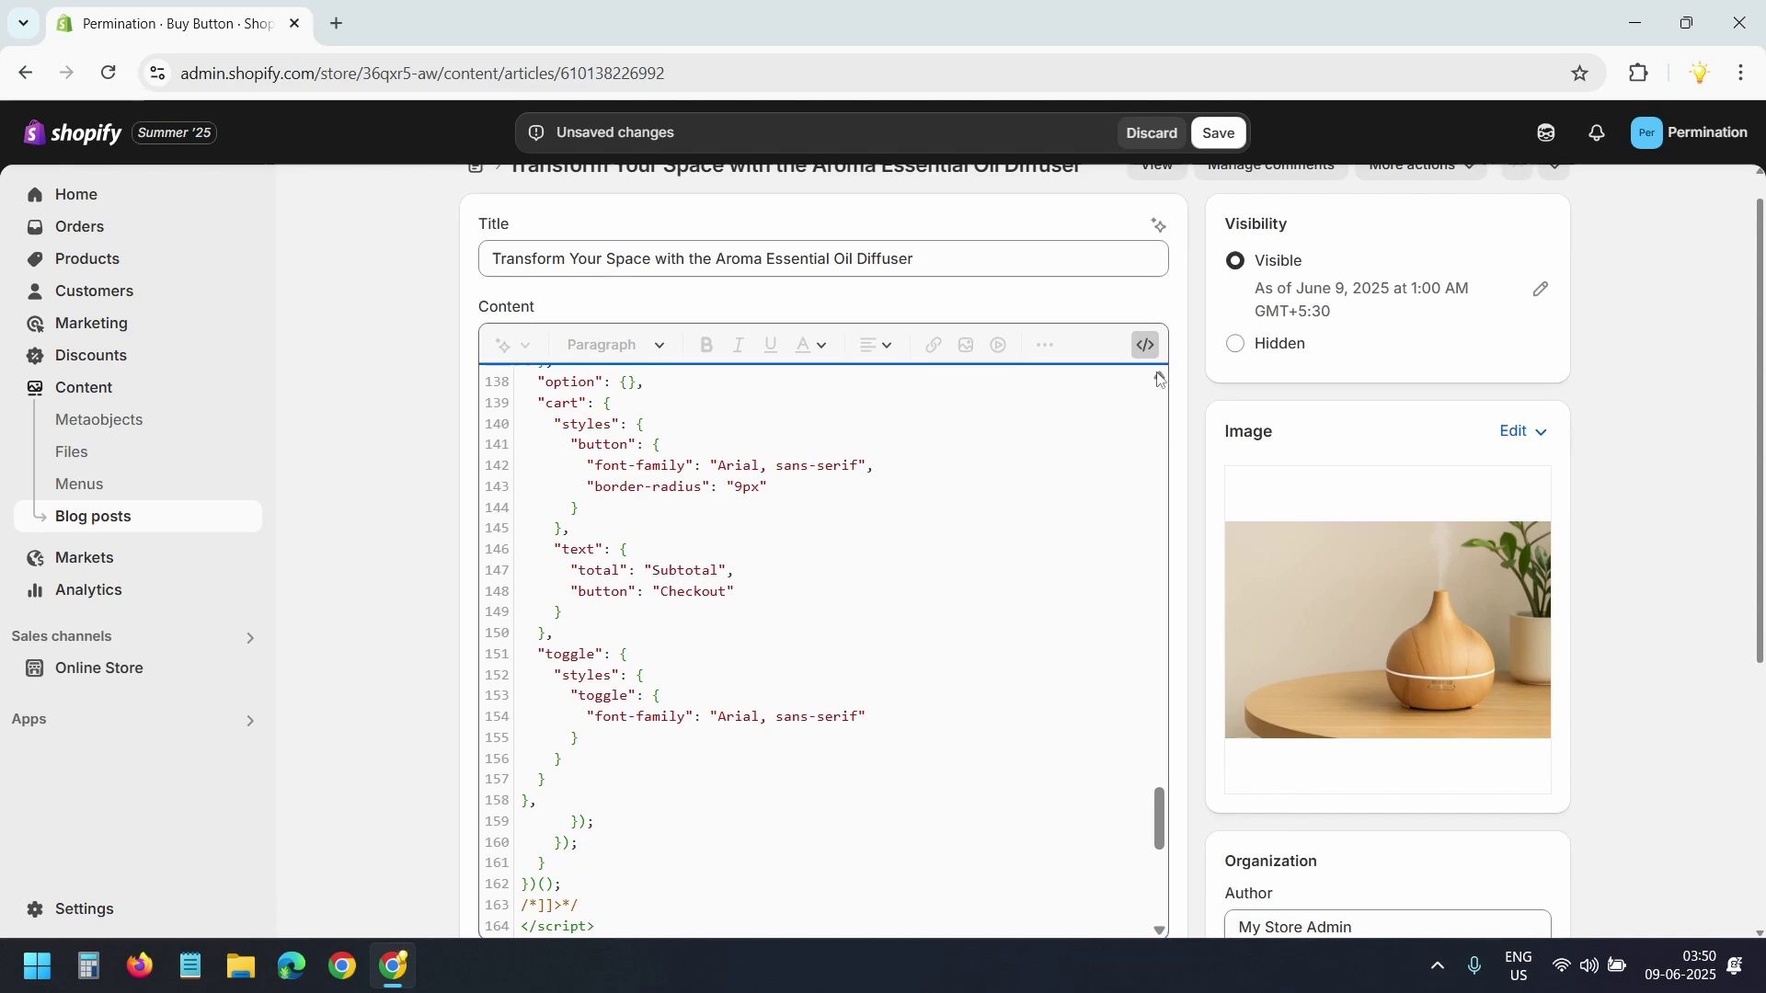
# Save the diffuser post, switch back to rich-text view, and view it on the live storefront.
pyautogui.click(1219, 132)
pyautogui.click(1152, 391)
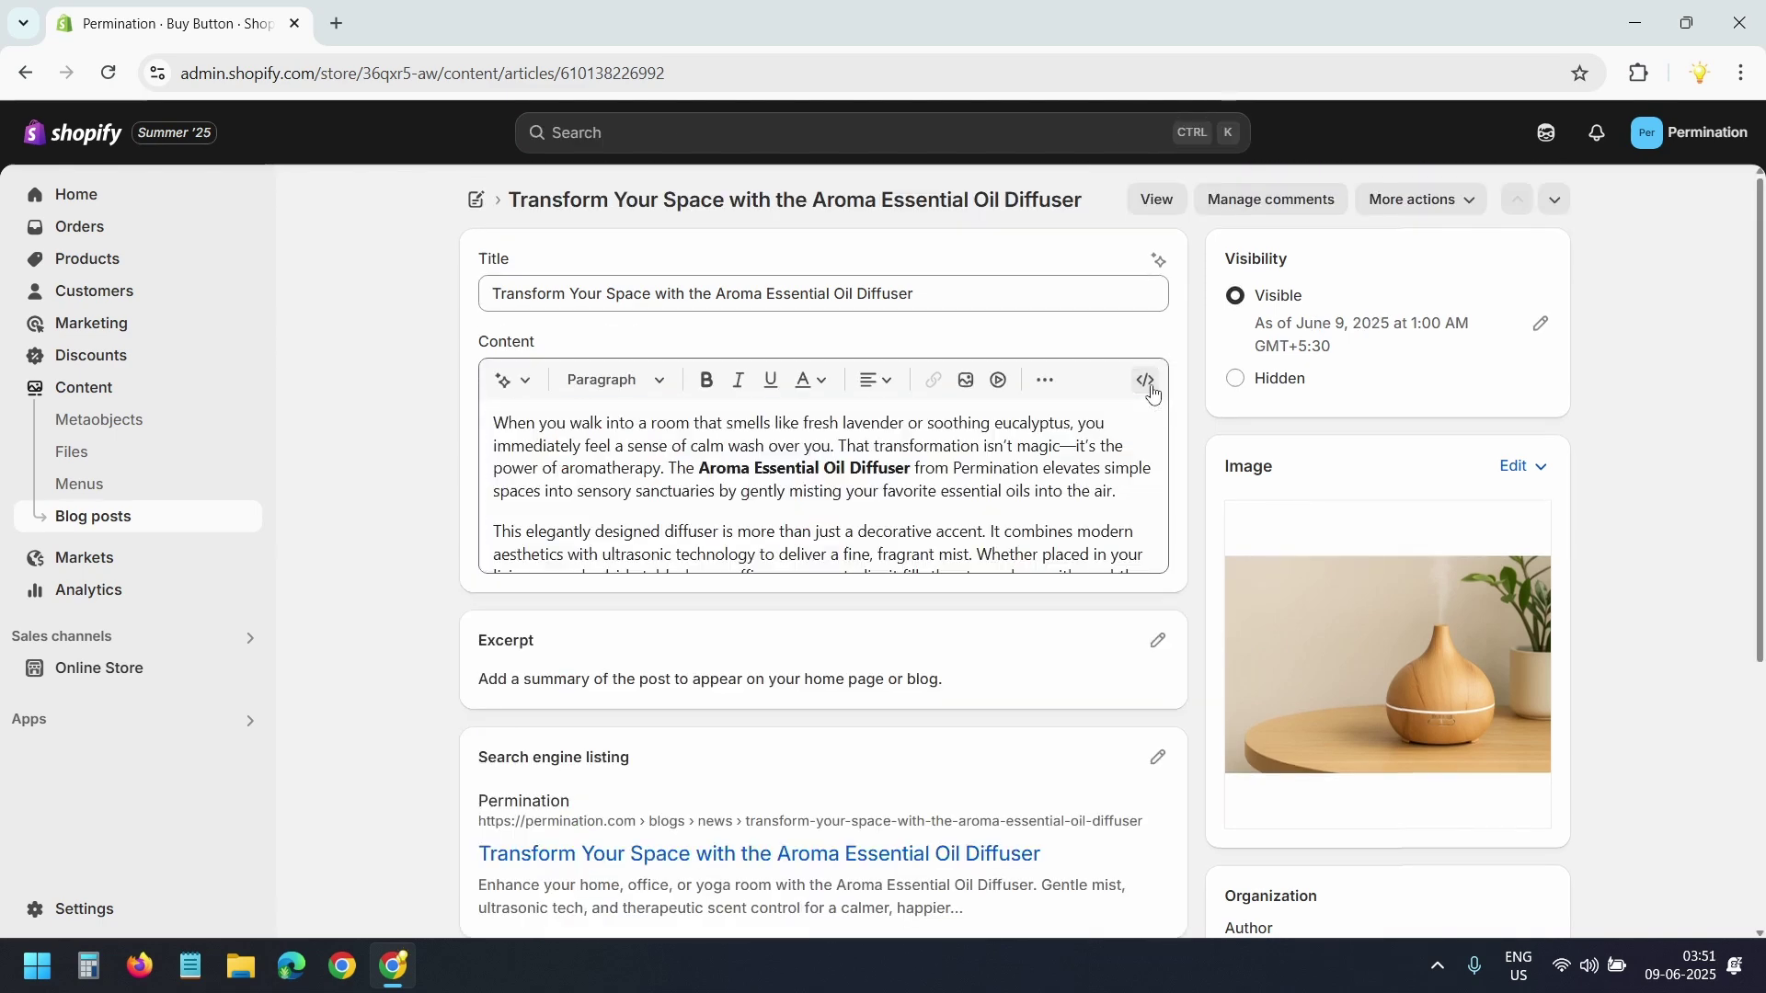
pyautogui.scroll(-3, 1092, 494)
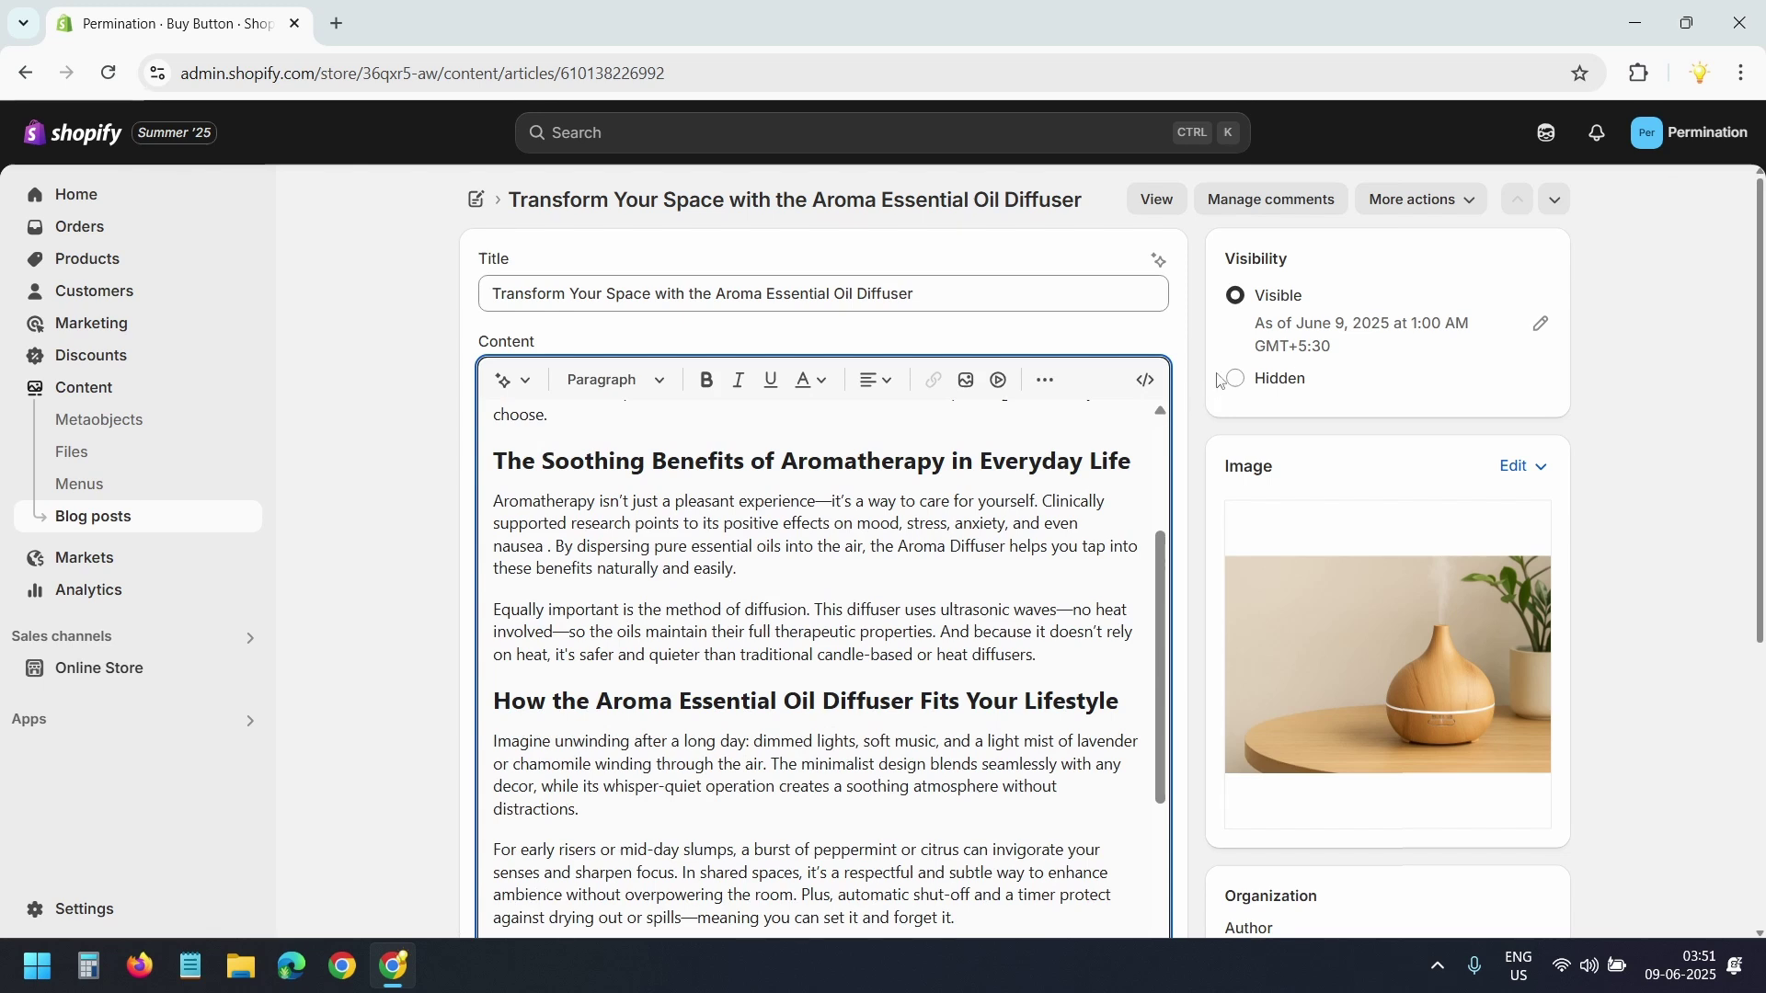
pyautogui.click(1156, 200)
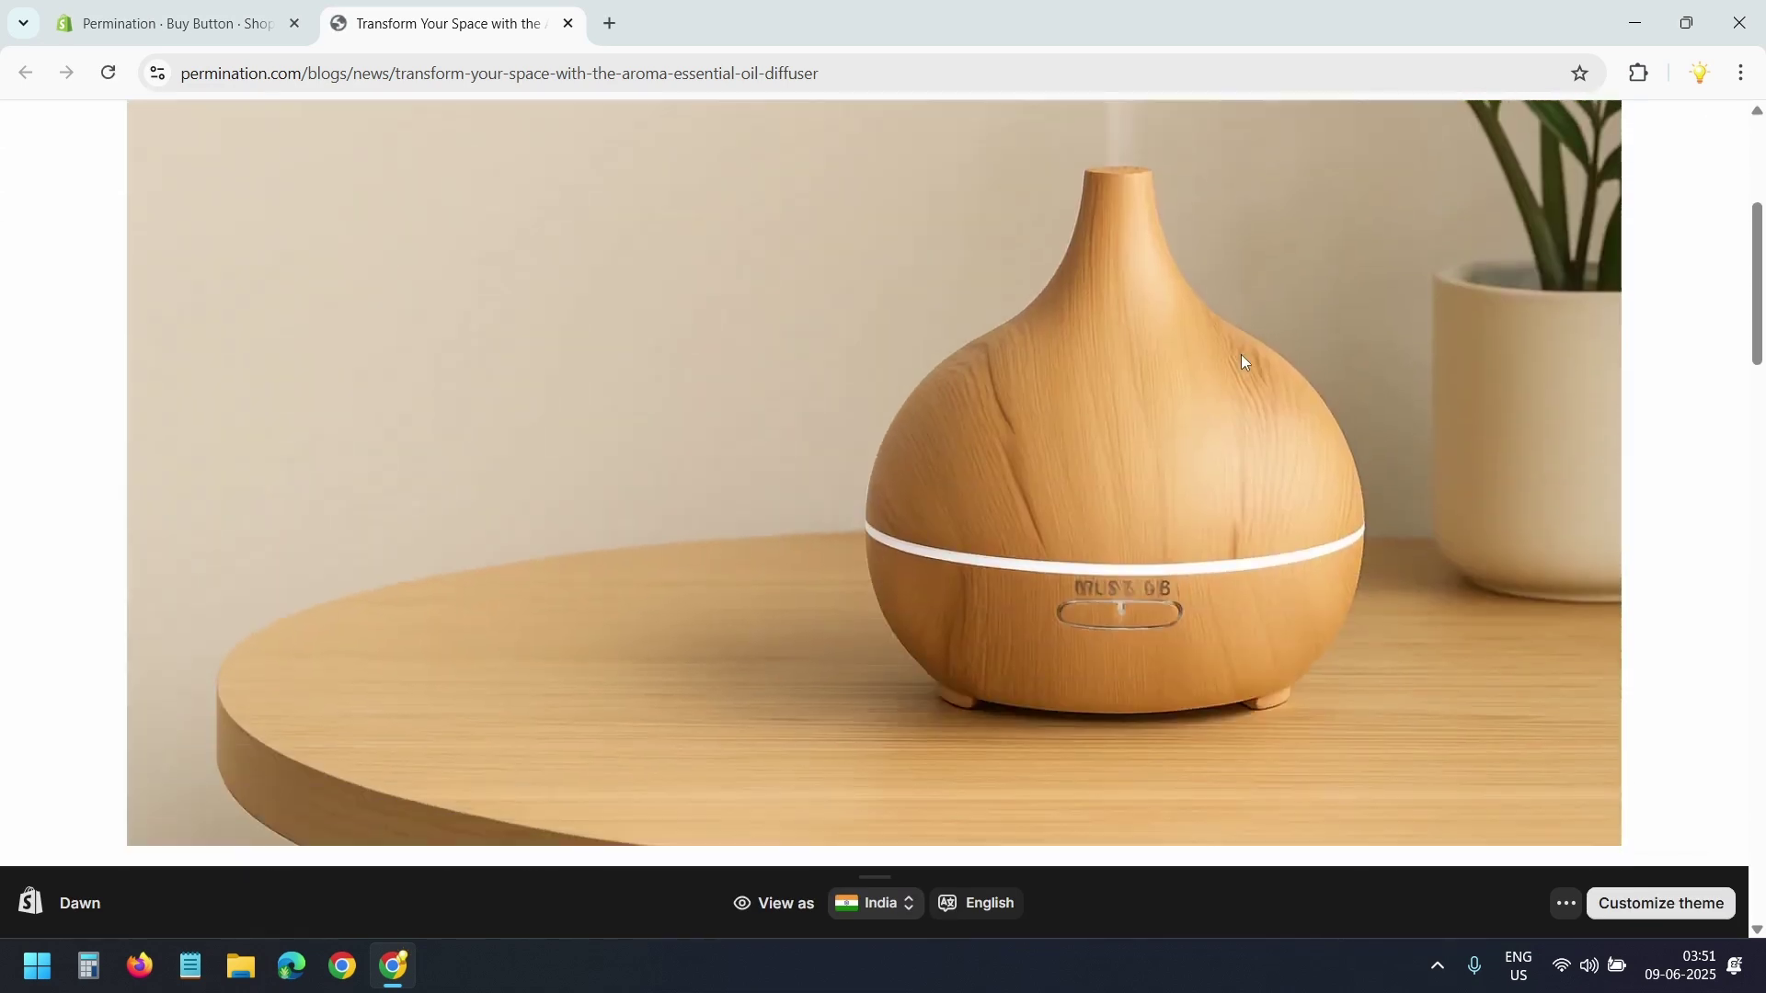
pyautogui.scroll(-14, 1242, 360)
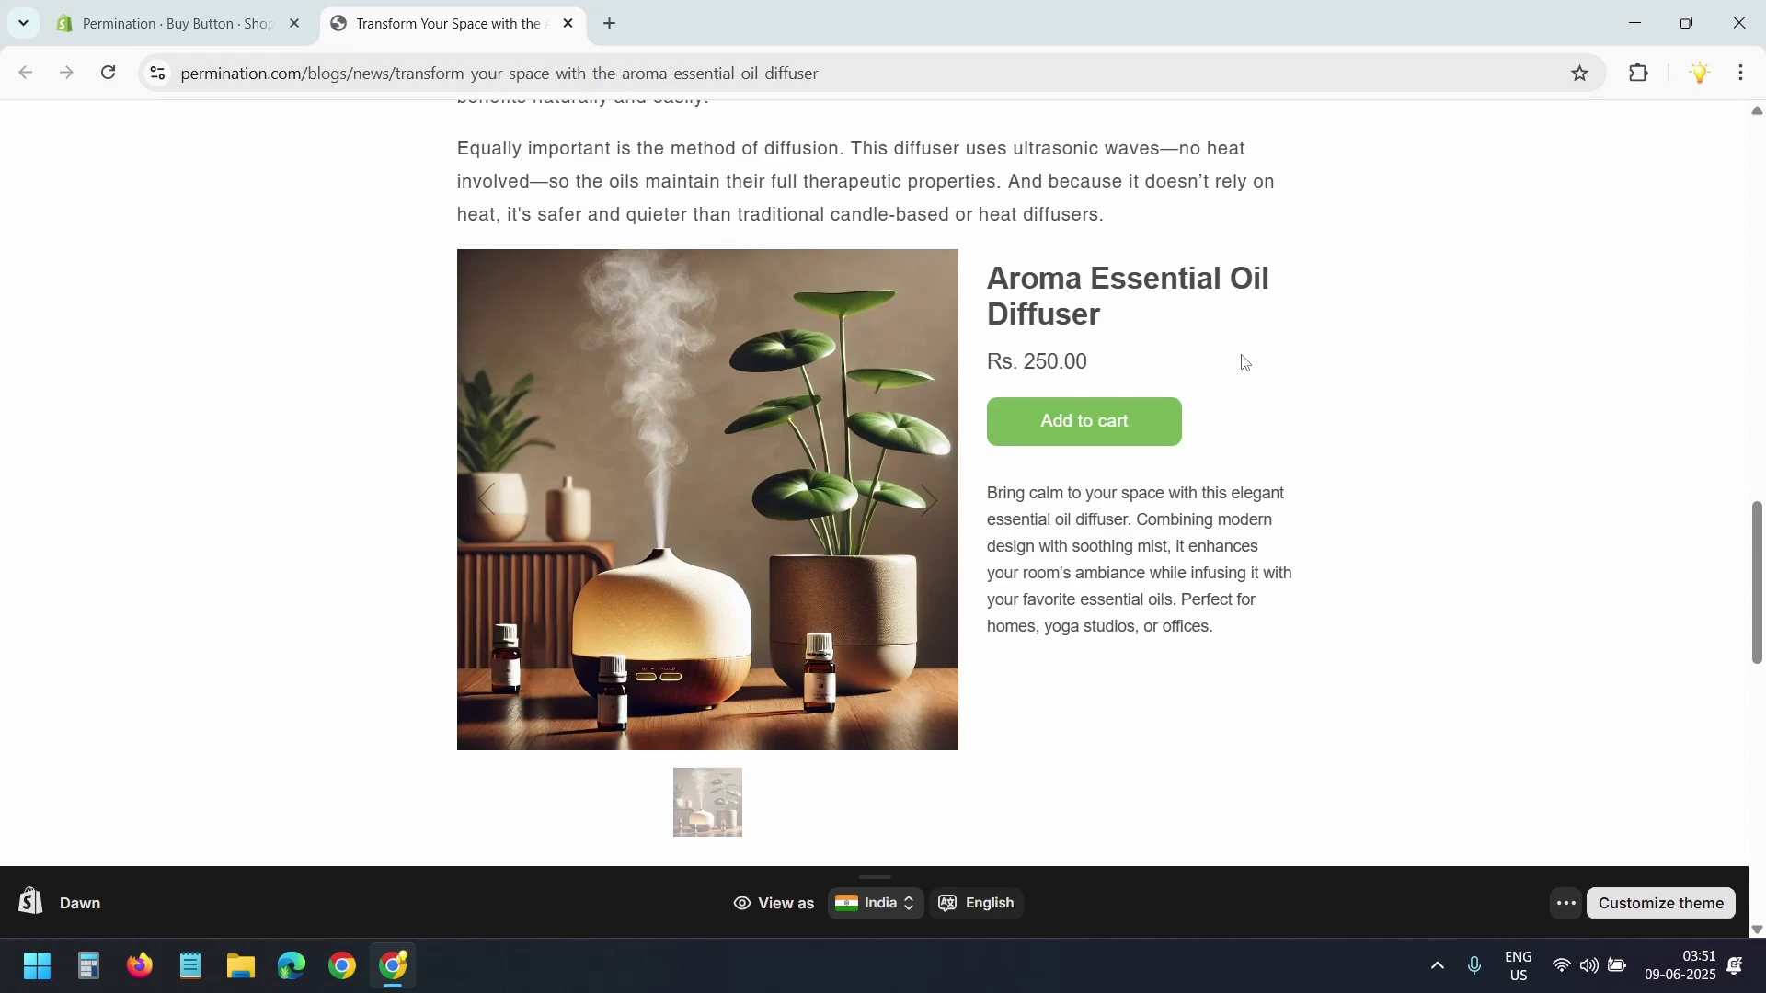
# Add the embedded Aroma Essential Oil Diffuser (Rs. 250.00) to the cart and close the cart drawer.
pyautogui.click(1117, 425)
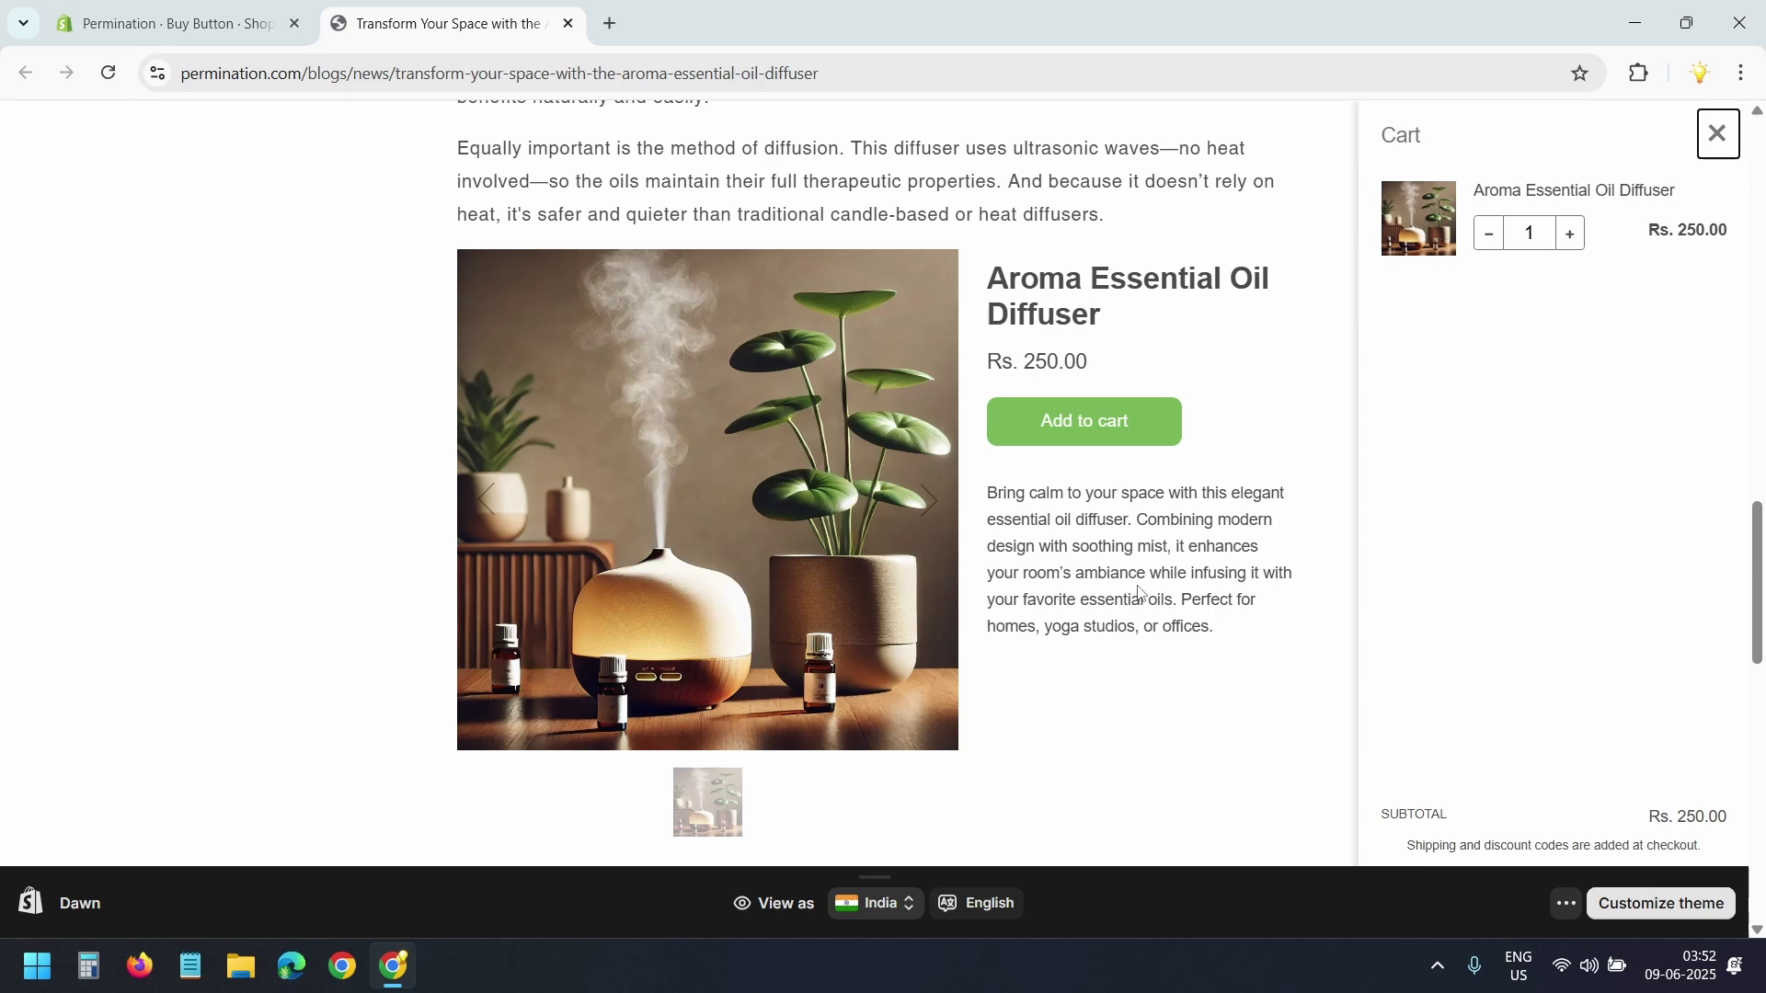
pyautogui.click(1307, 469)
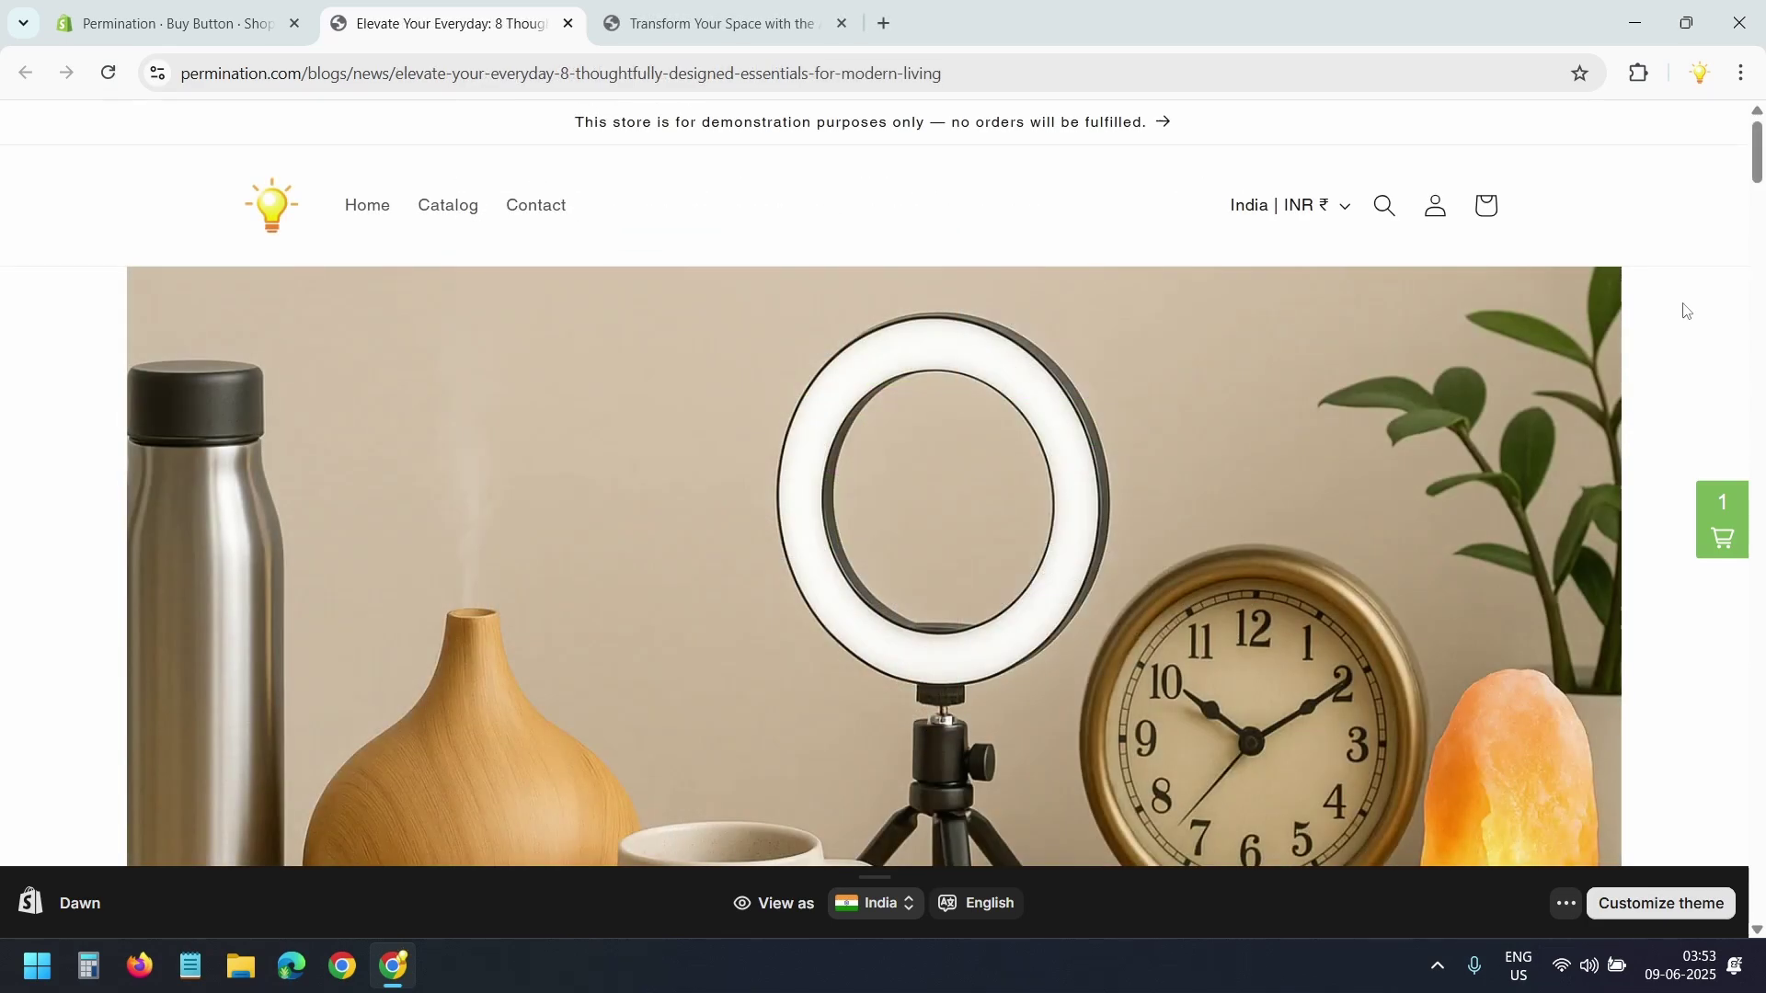
# Scroll through the rest of the Elevate Your Everyday blog post.
pyautogui.scroll(-4, 1684, 312)
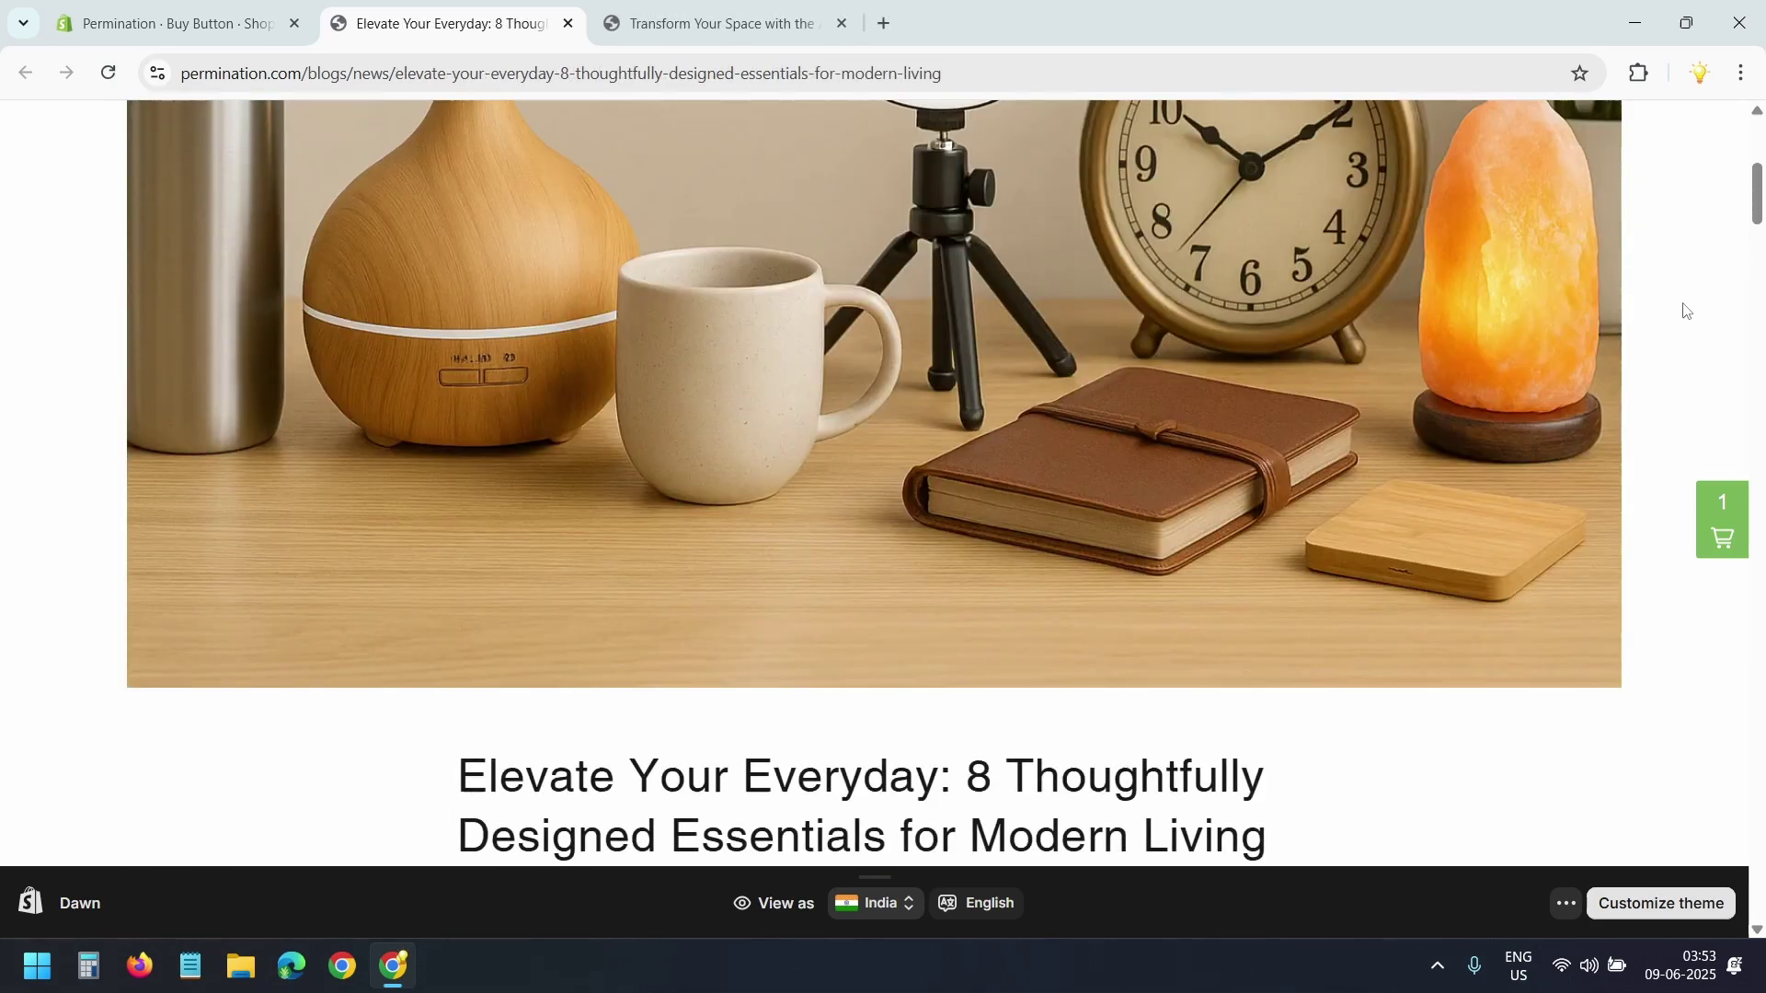
pyautogui.scroll(-20, 1684, 312)
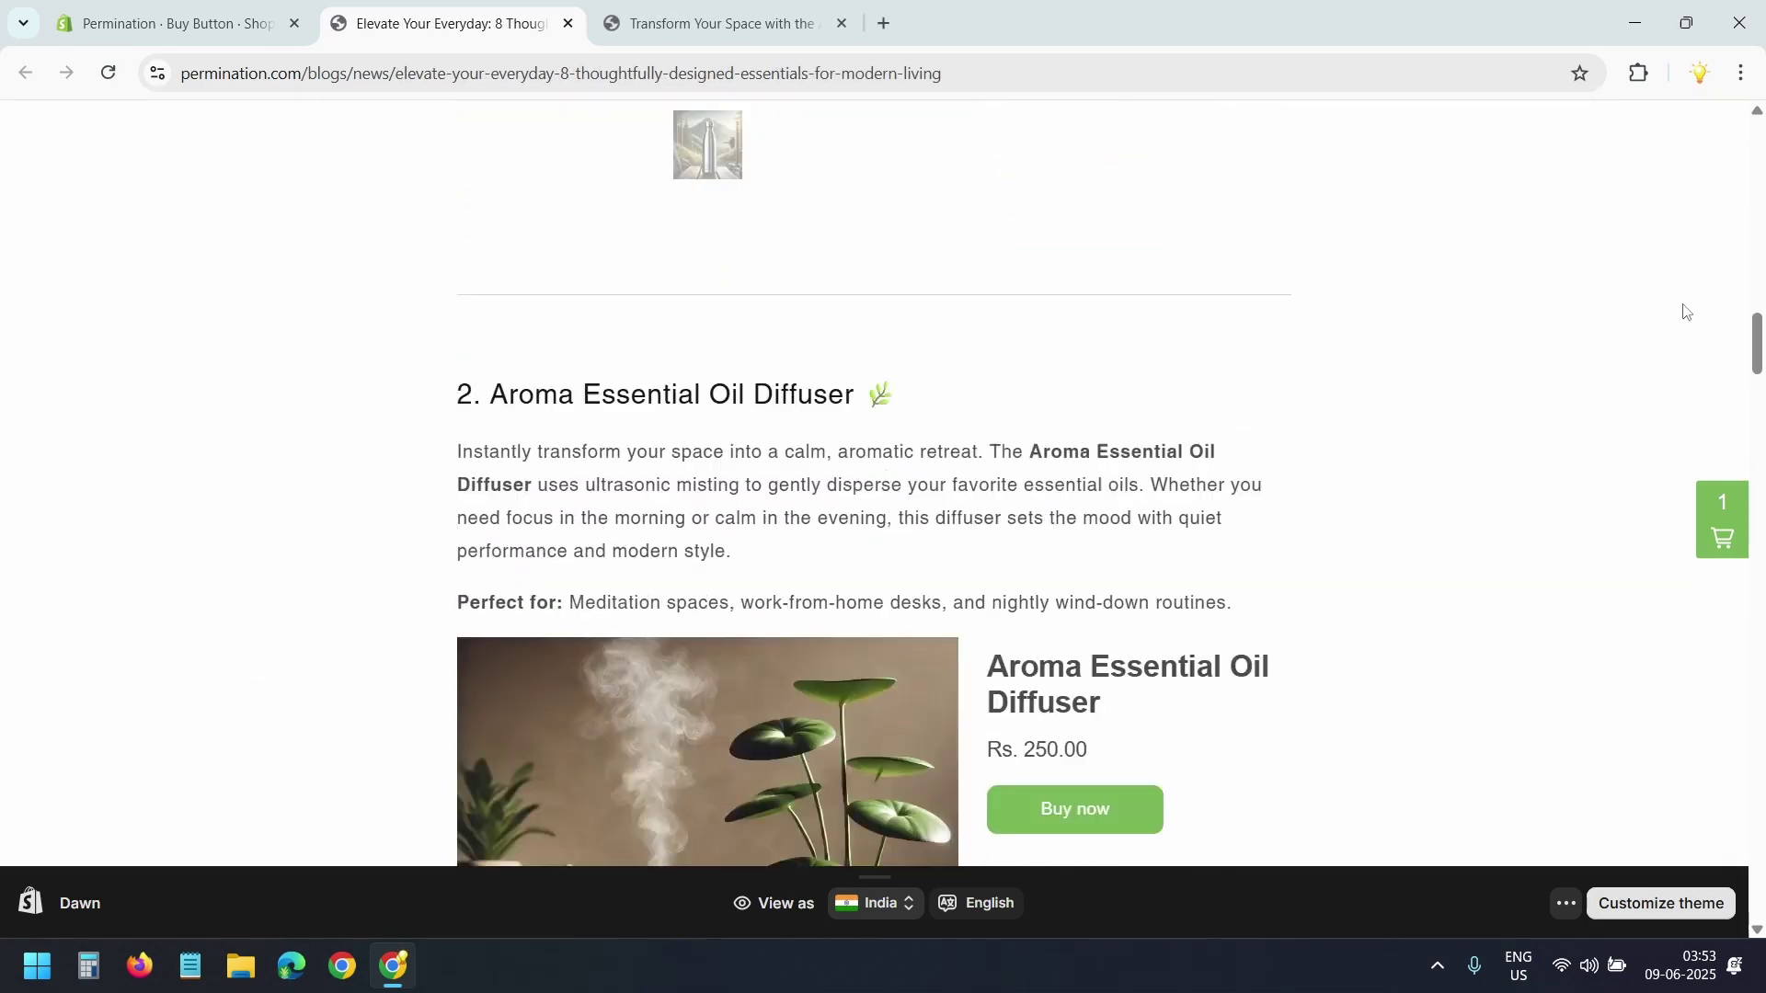
pyautogui.scroll(-20, 1685, 312)
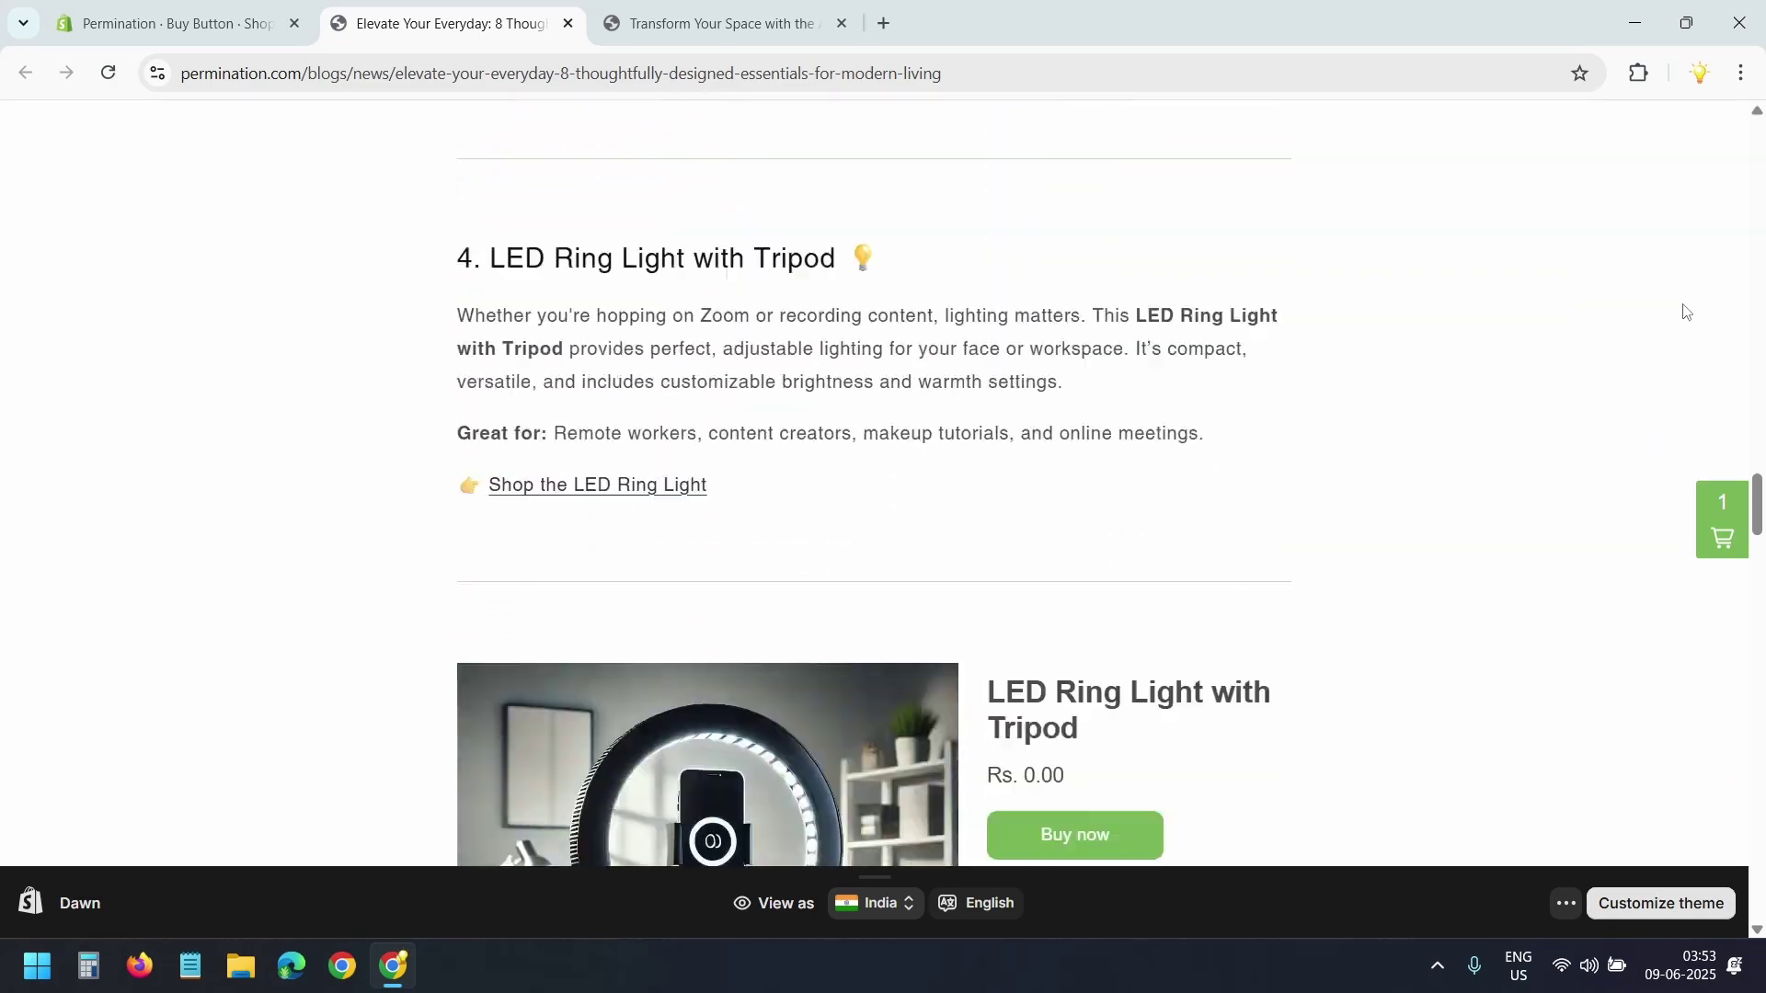
pyautogui.scroll(-4, 1685, 312)
pyautogui.scroll(-12, 1685, 311)
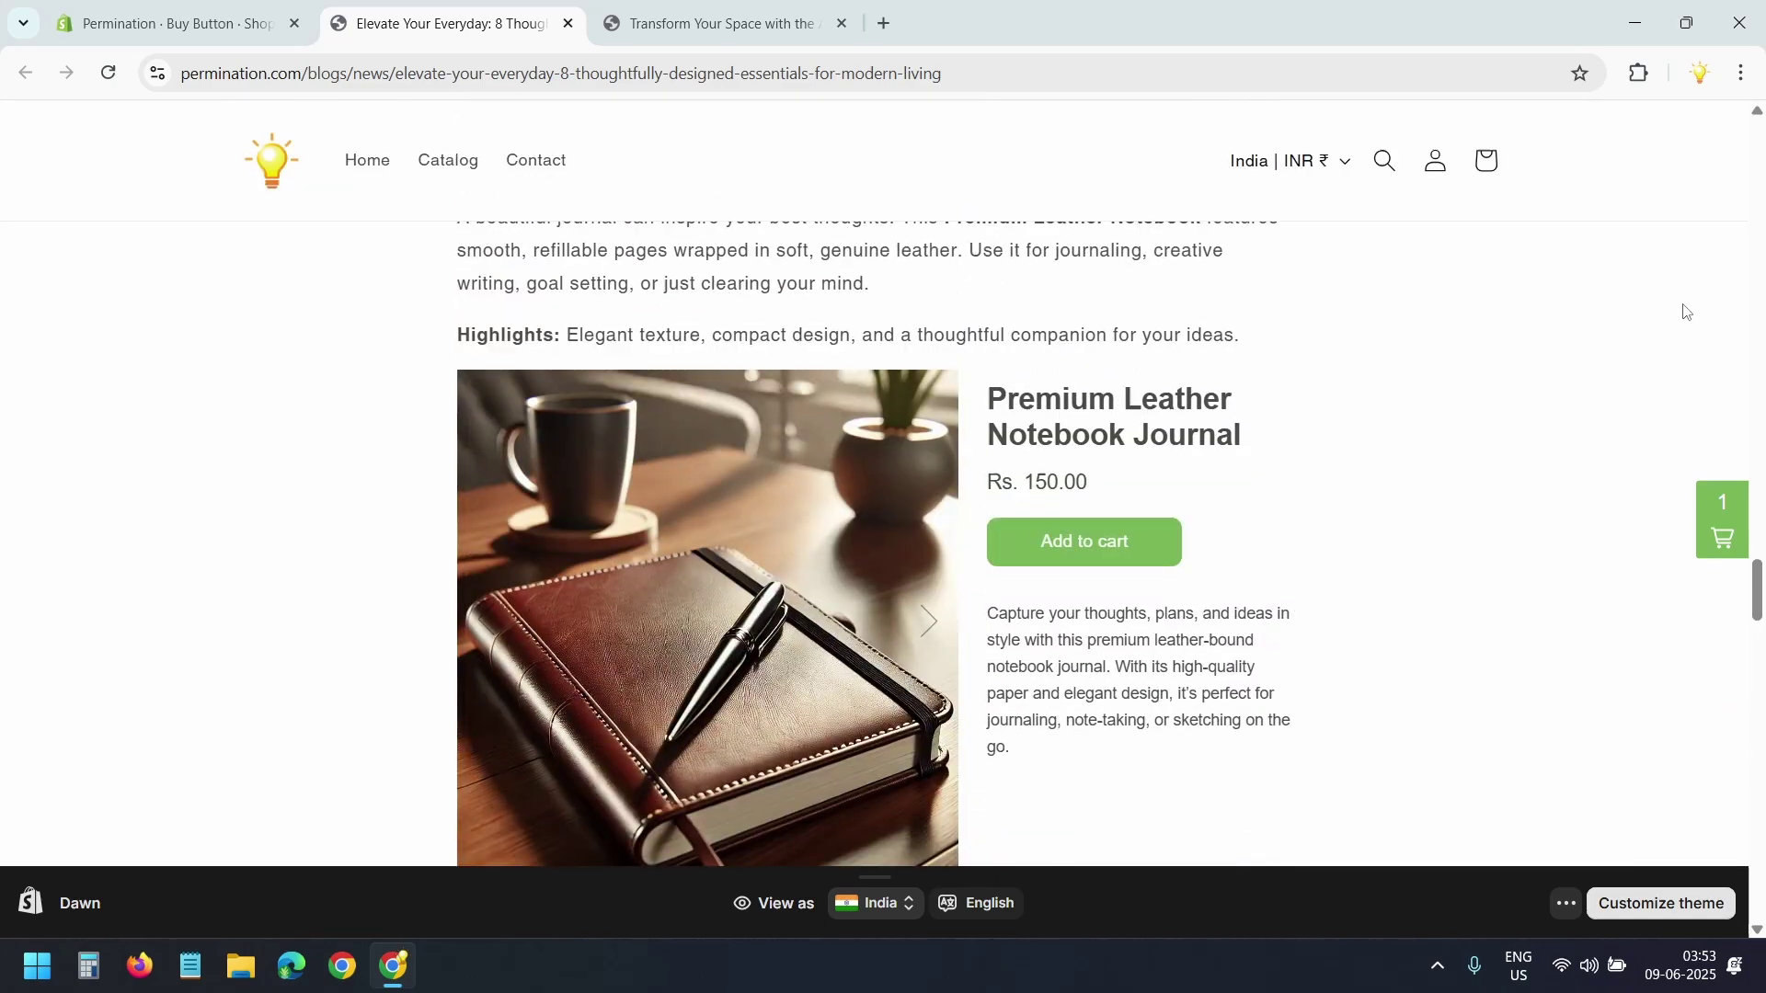
pyautogui.scroll(-10, 1684, 311)
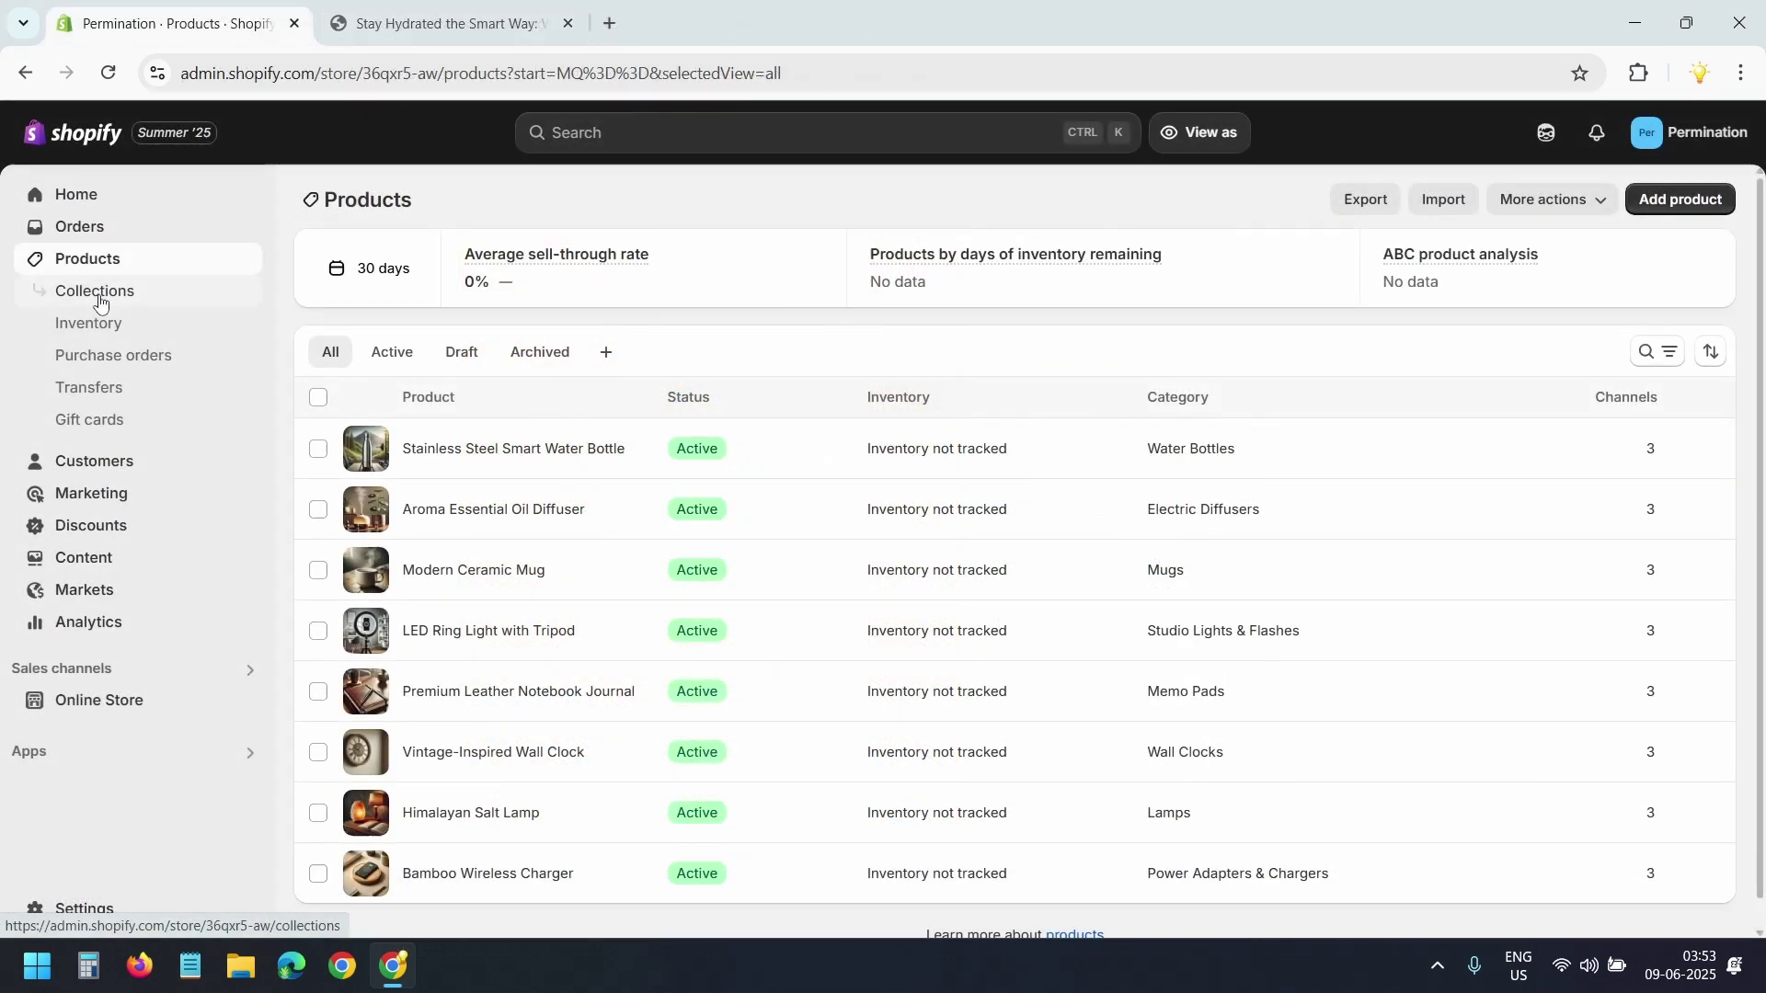
# Open the Staff Pick collection's Embed on a website page, keeping the Add product to cart click action.
pyautogui.click(101, 293)
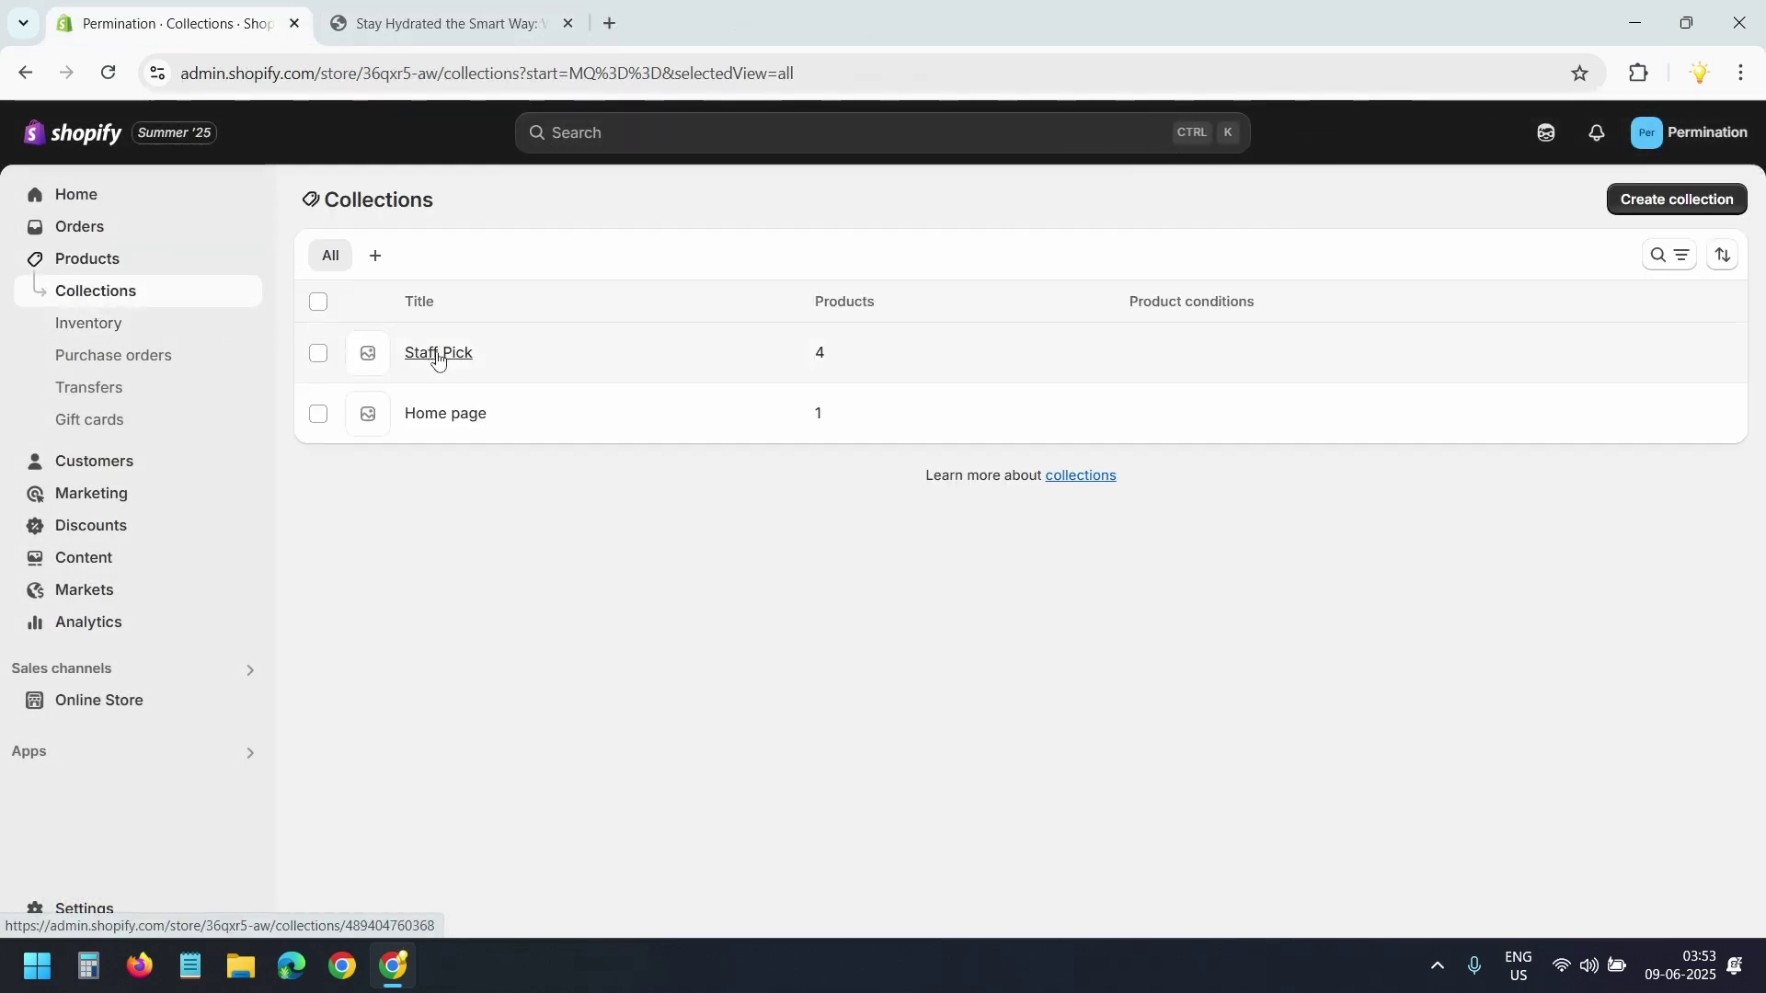
pyautogui.click(438, 354)
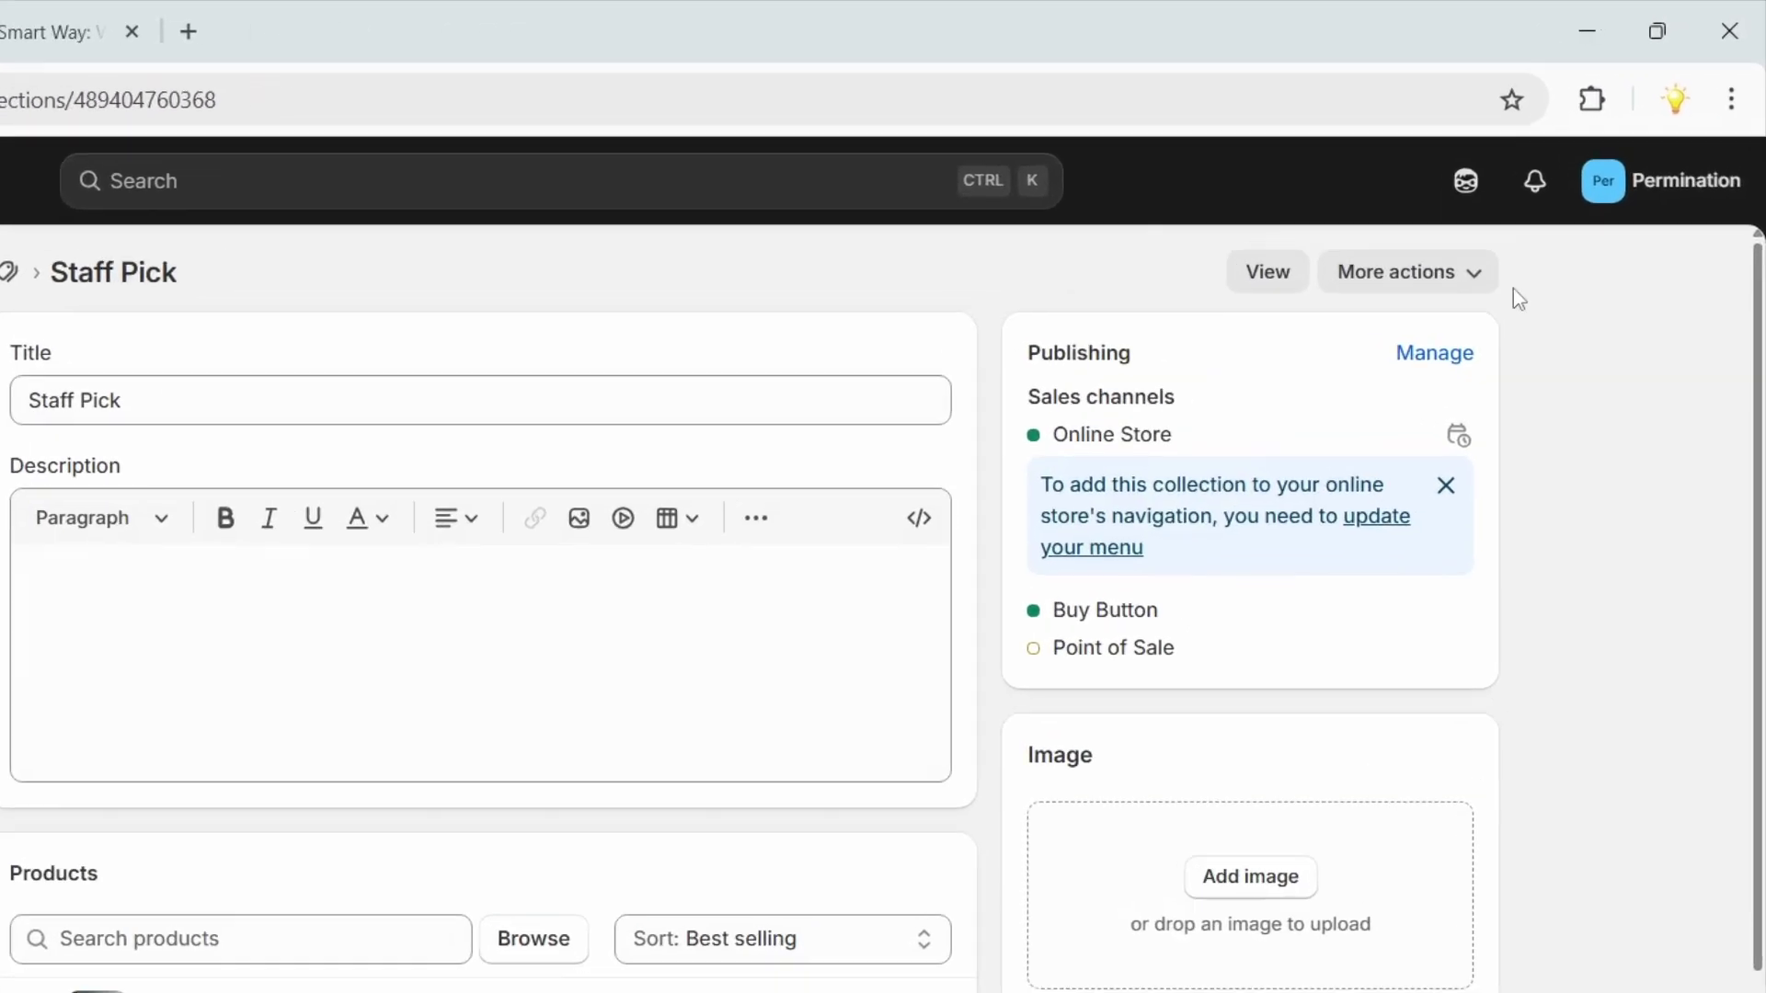
pyautogui.click(1507, 199)
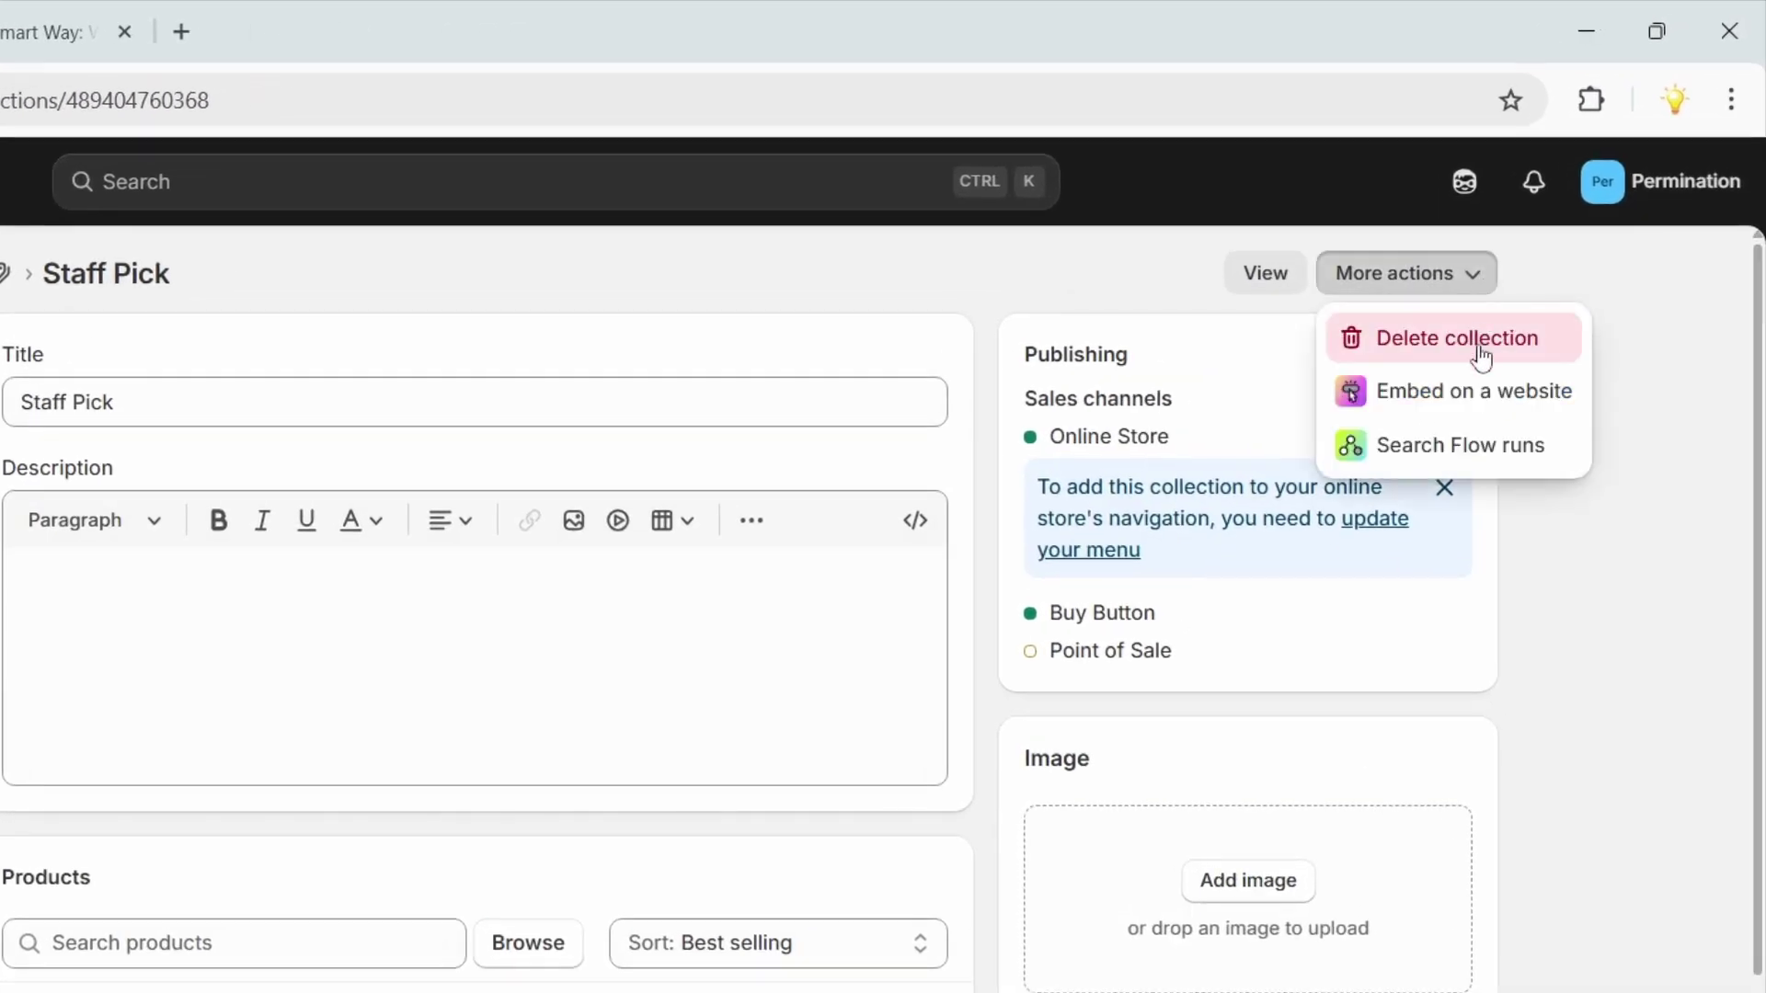
pyautogui.click(1483, 397)
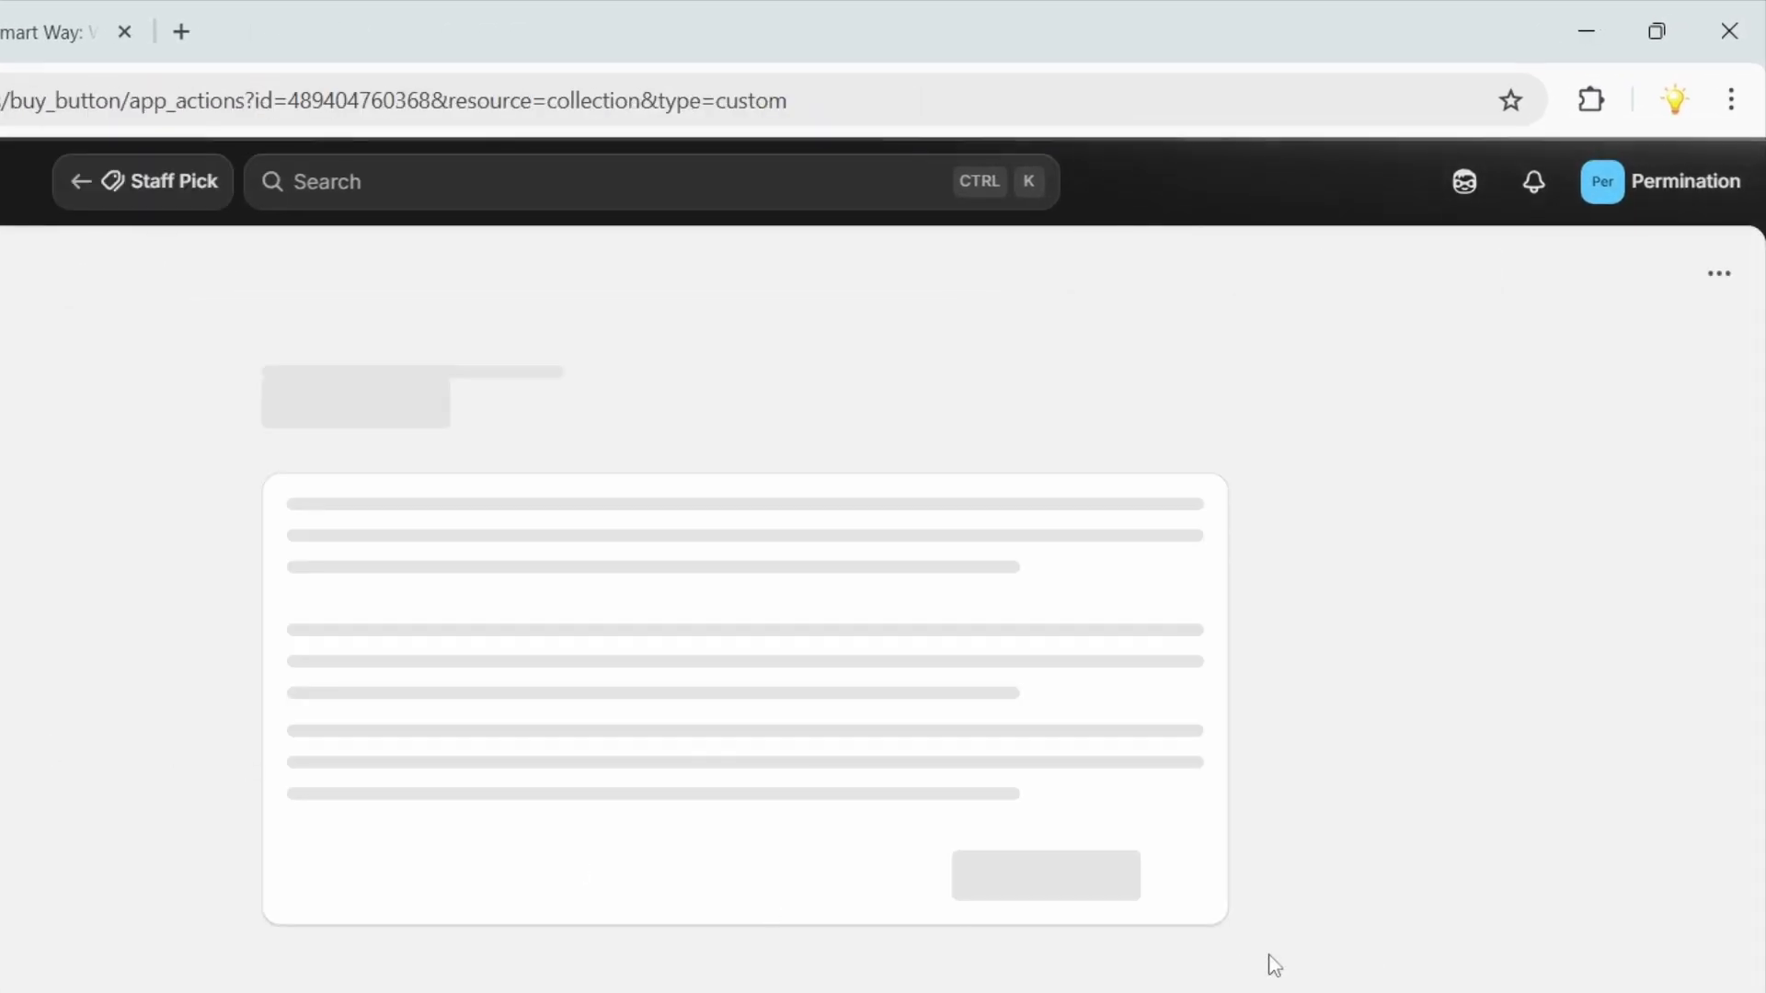
pyautogui.click(664, 613)
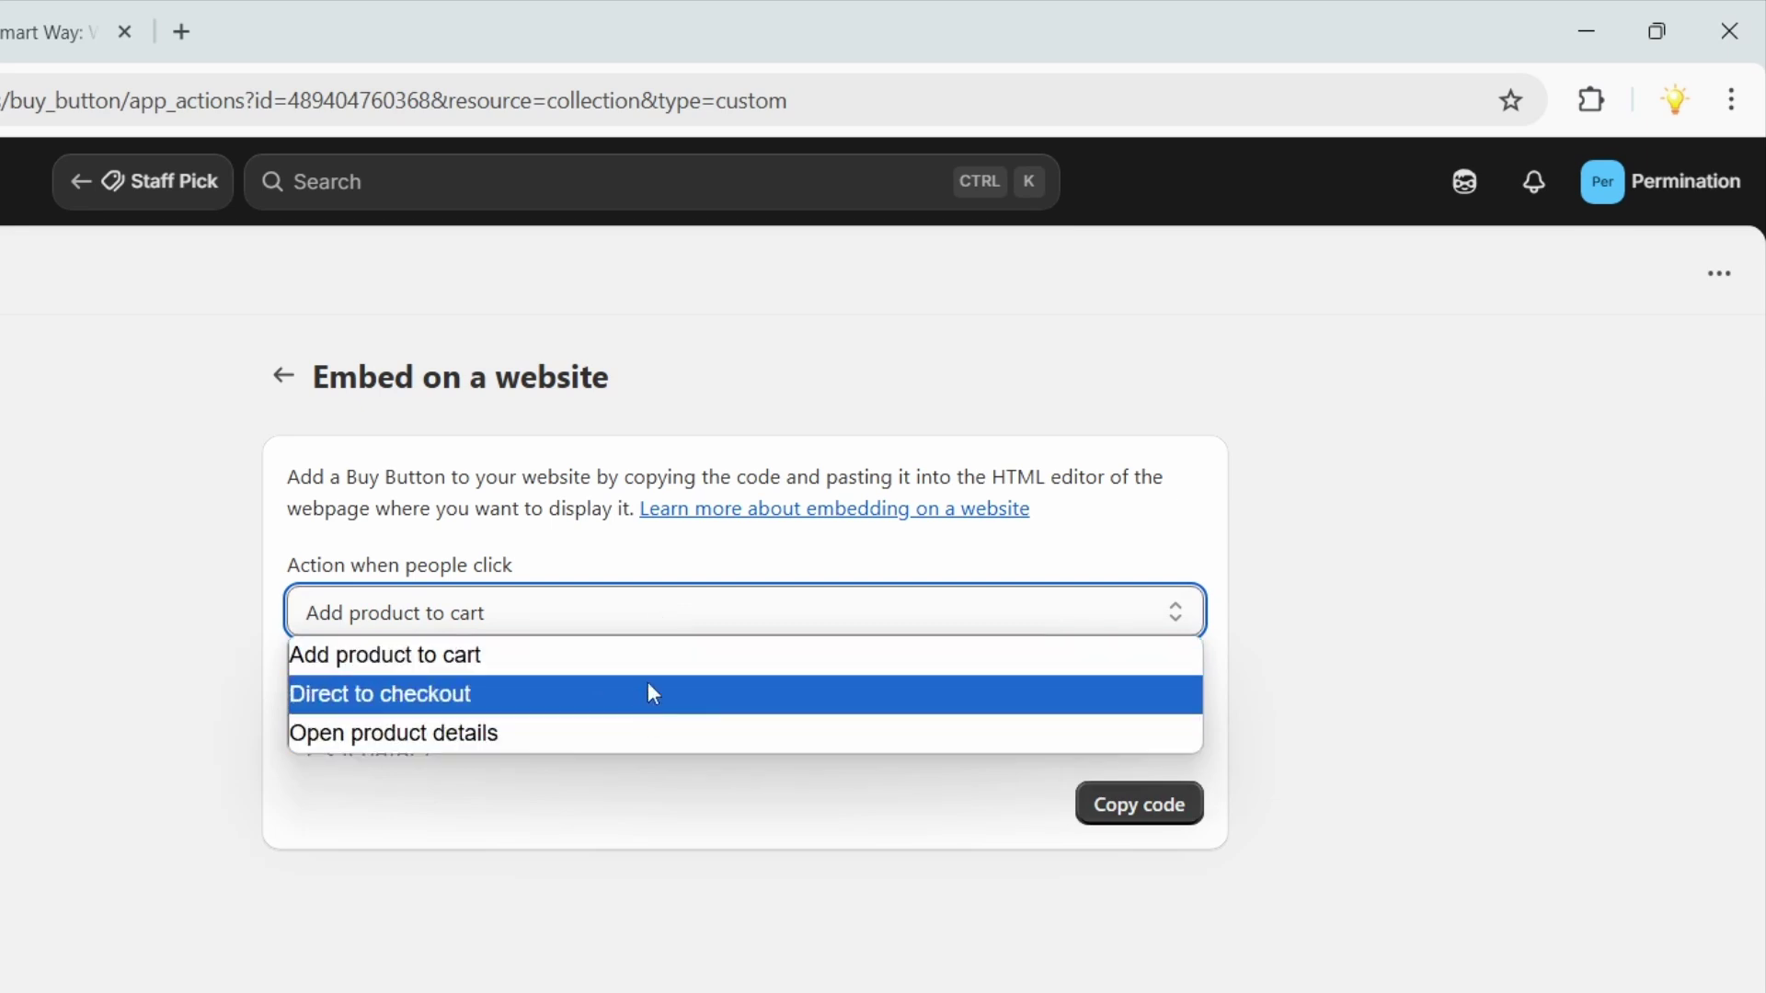
pyautogui.click(1169, 824)
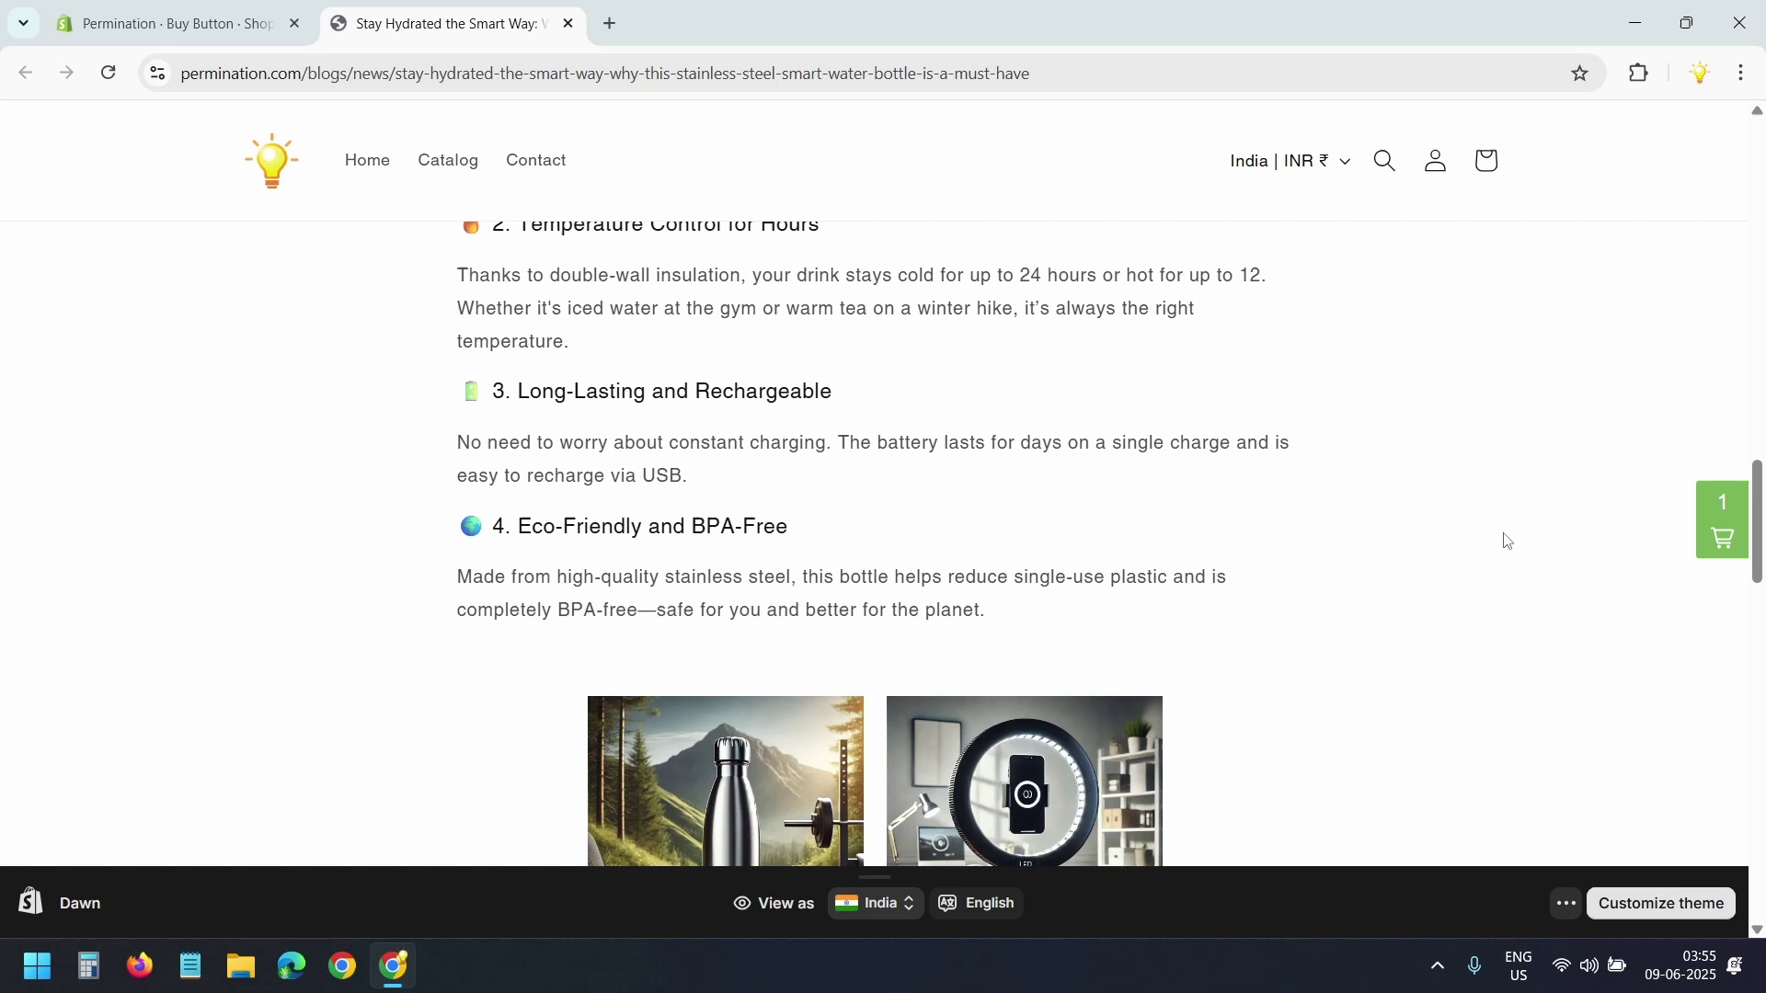
pyautogui.scroll(-2, 1506, 542)
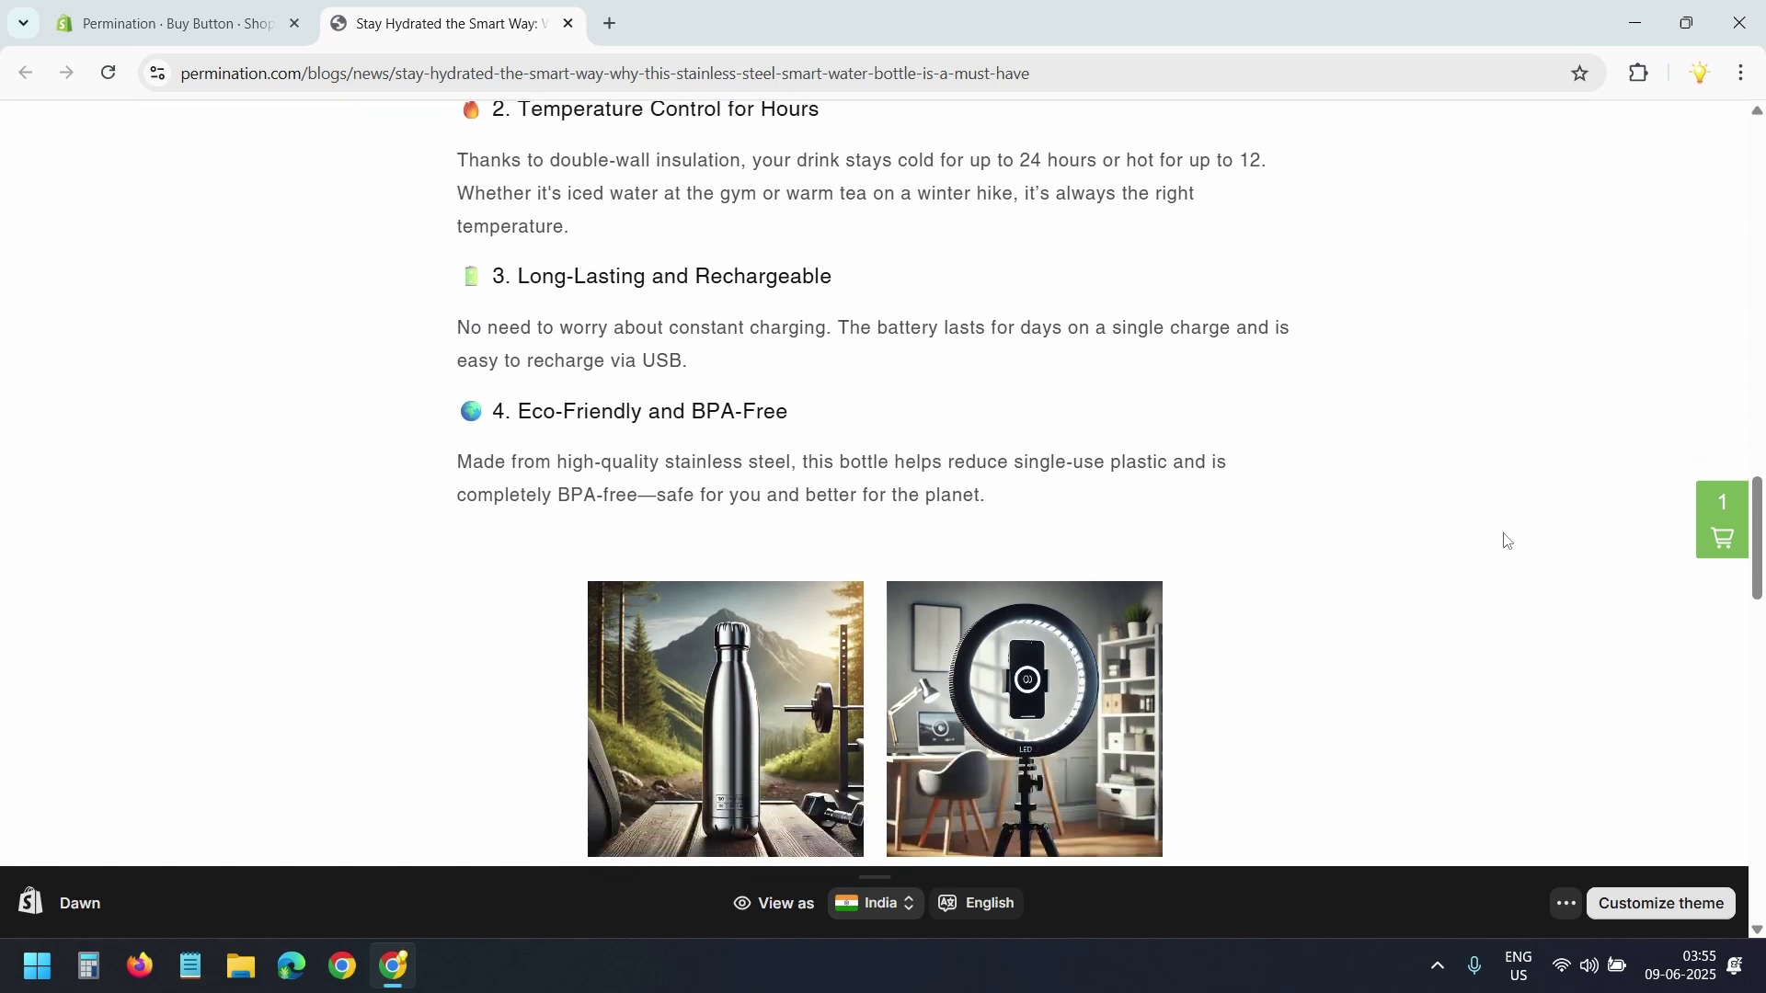
pyautogui.scroll(-6, 1505, 541)
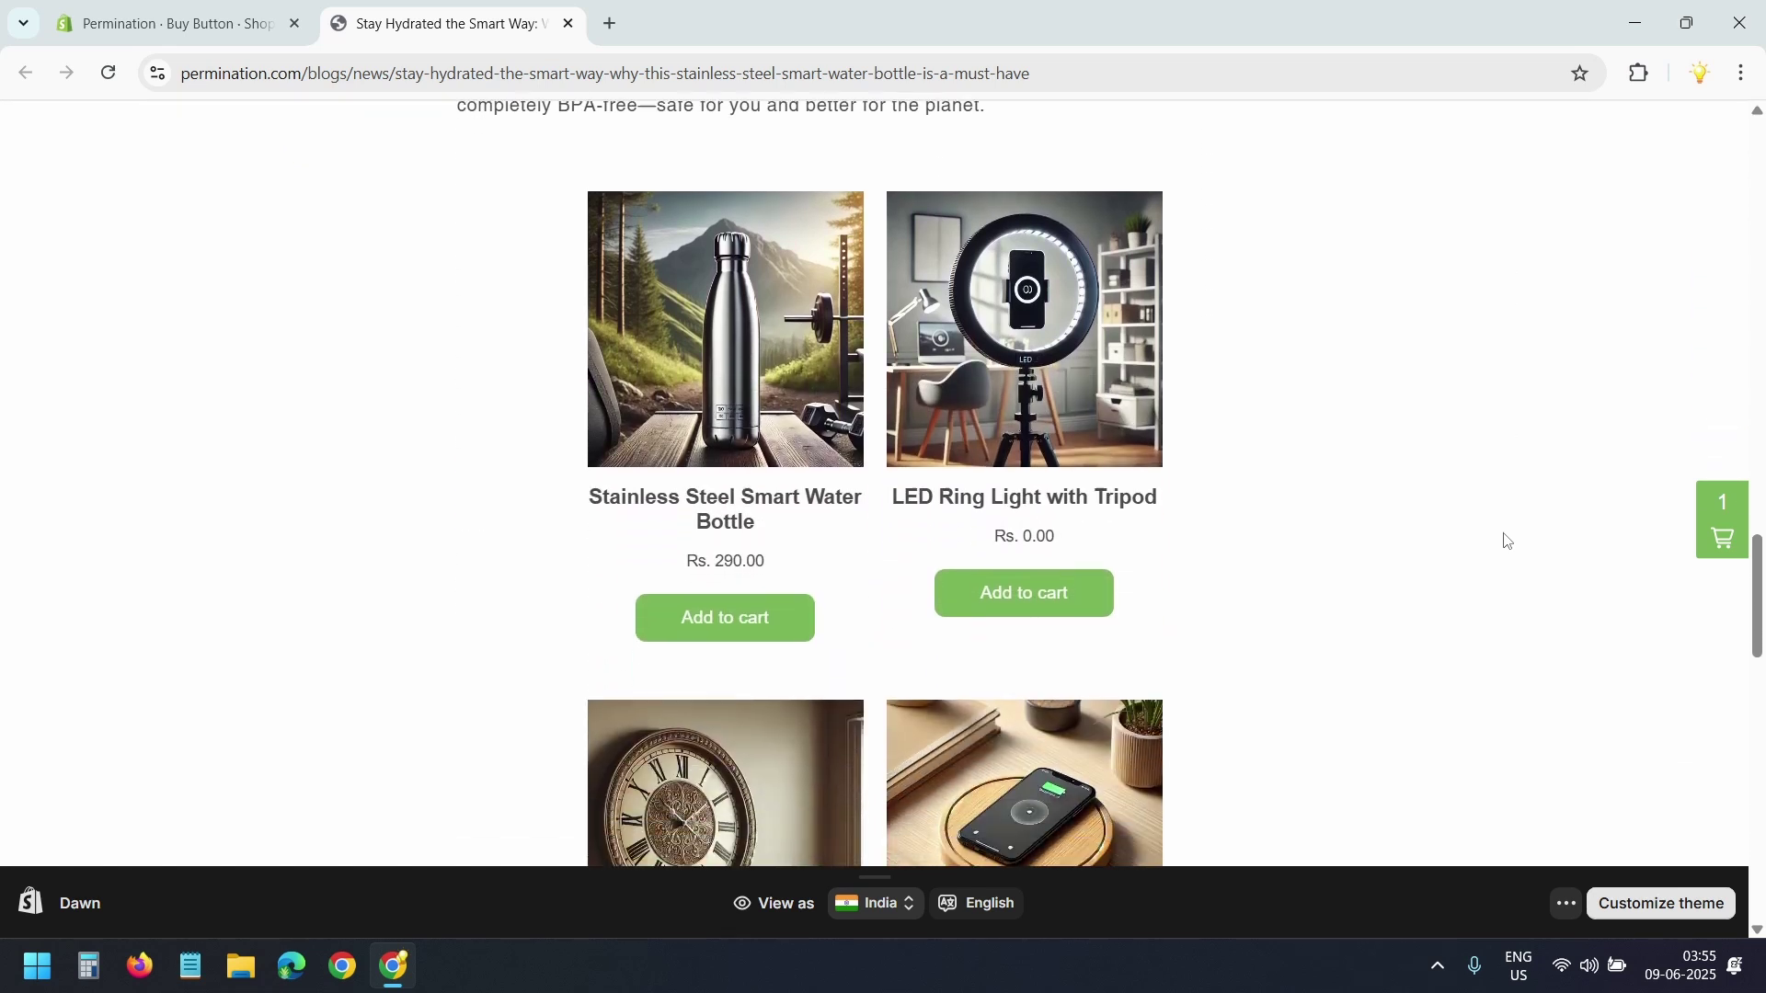
pyautogui.scroll(-4, 1506, 542)
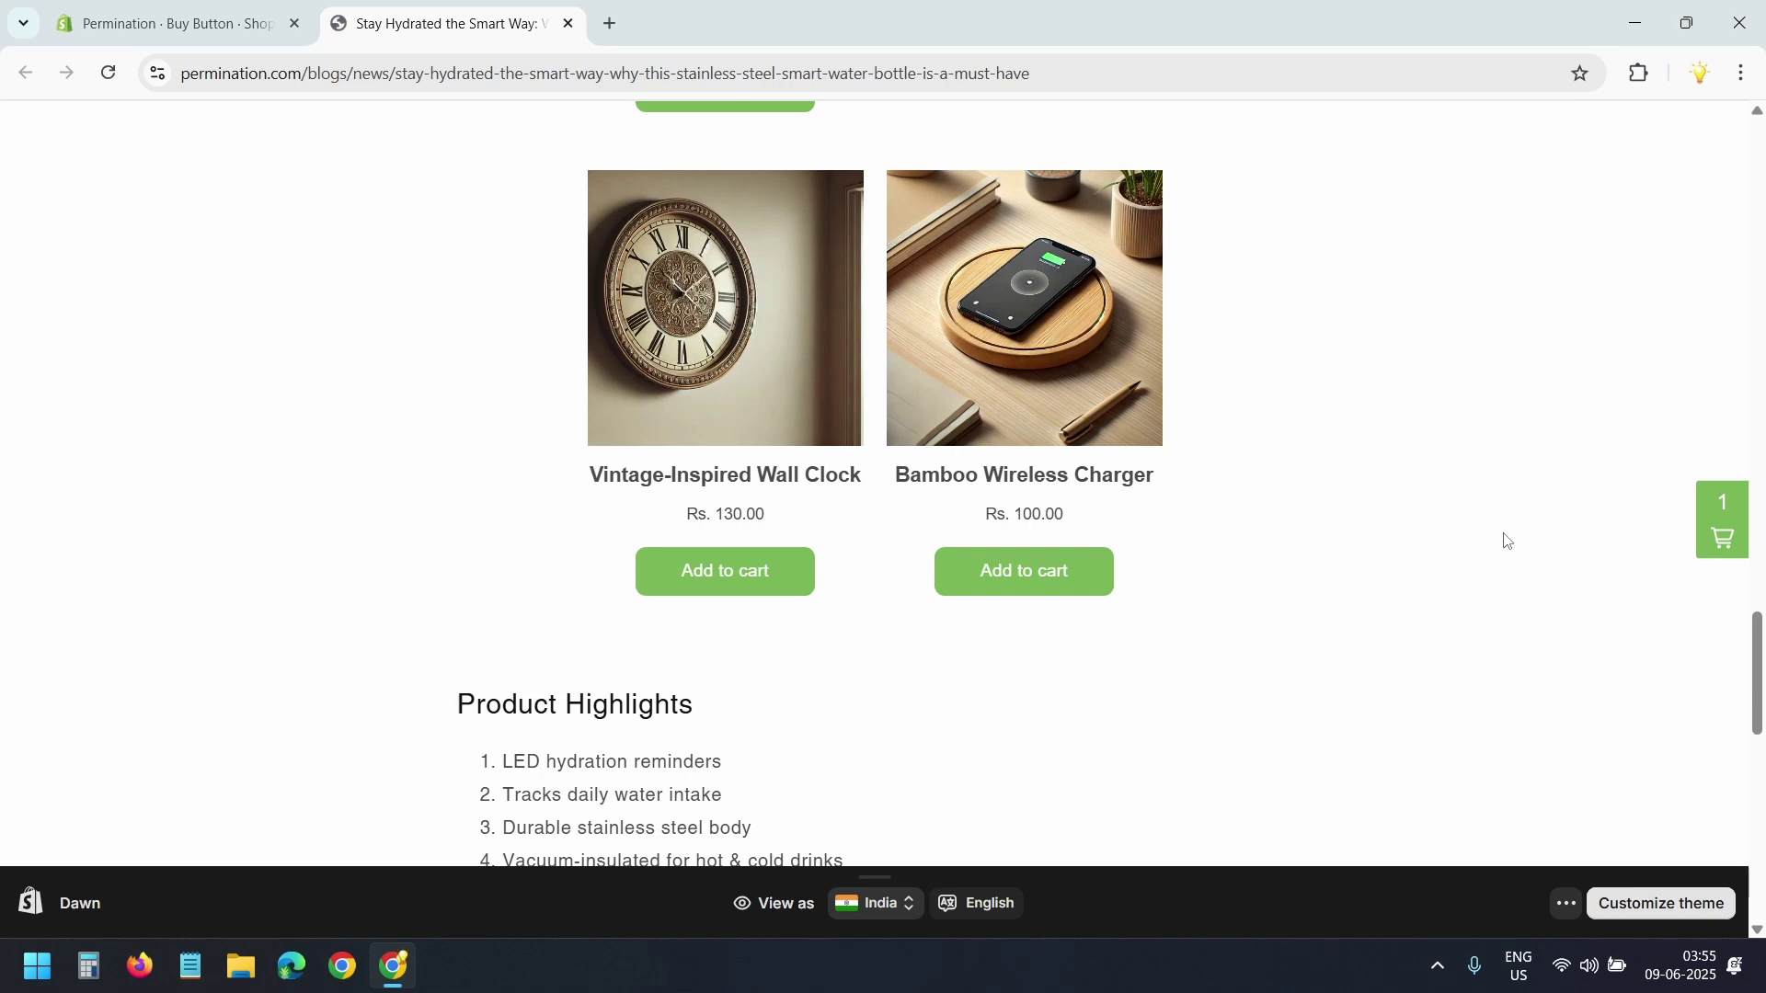
pyautogui.scroll(8, 1310, 623)
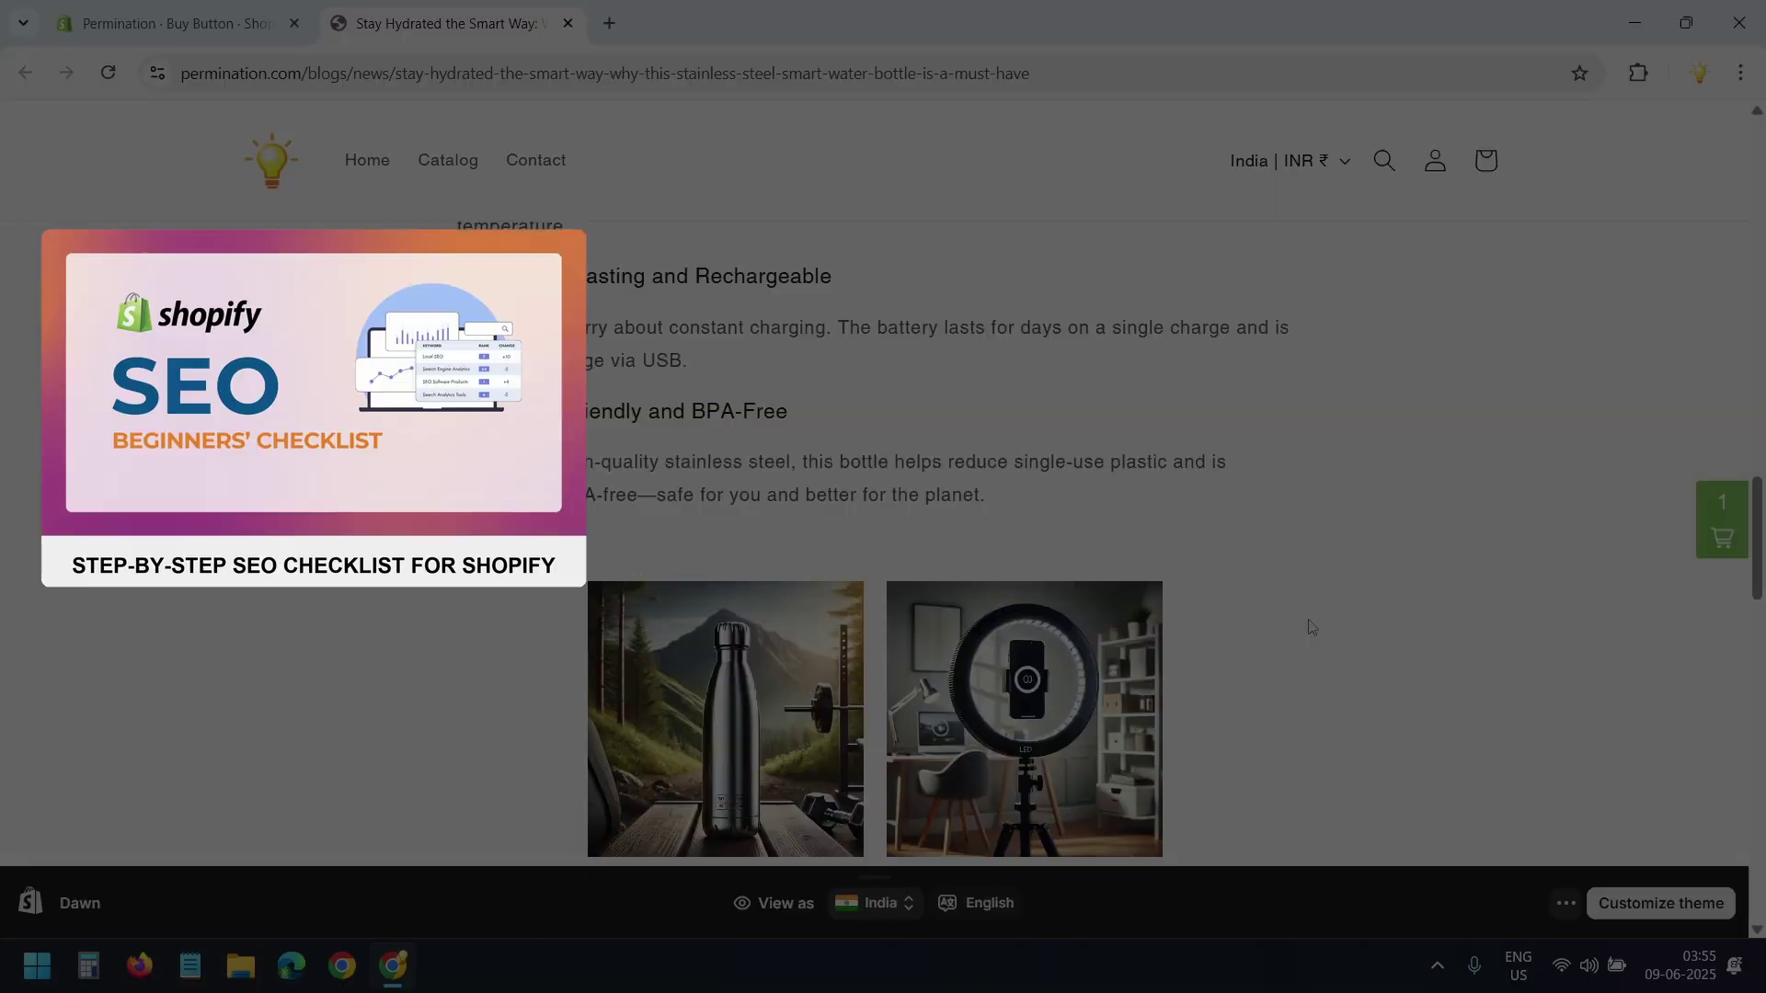